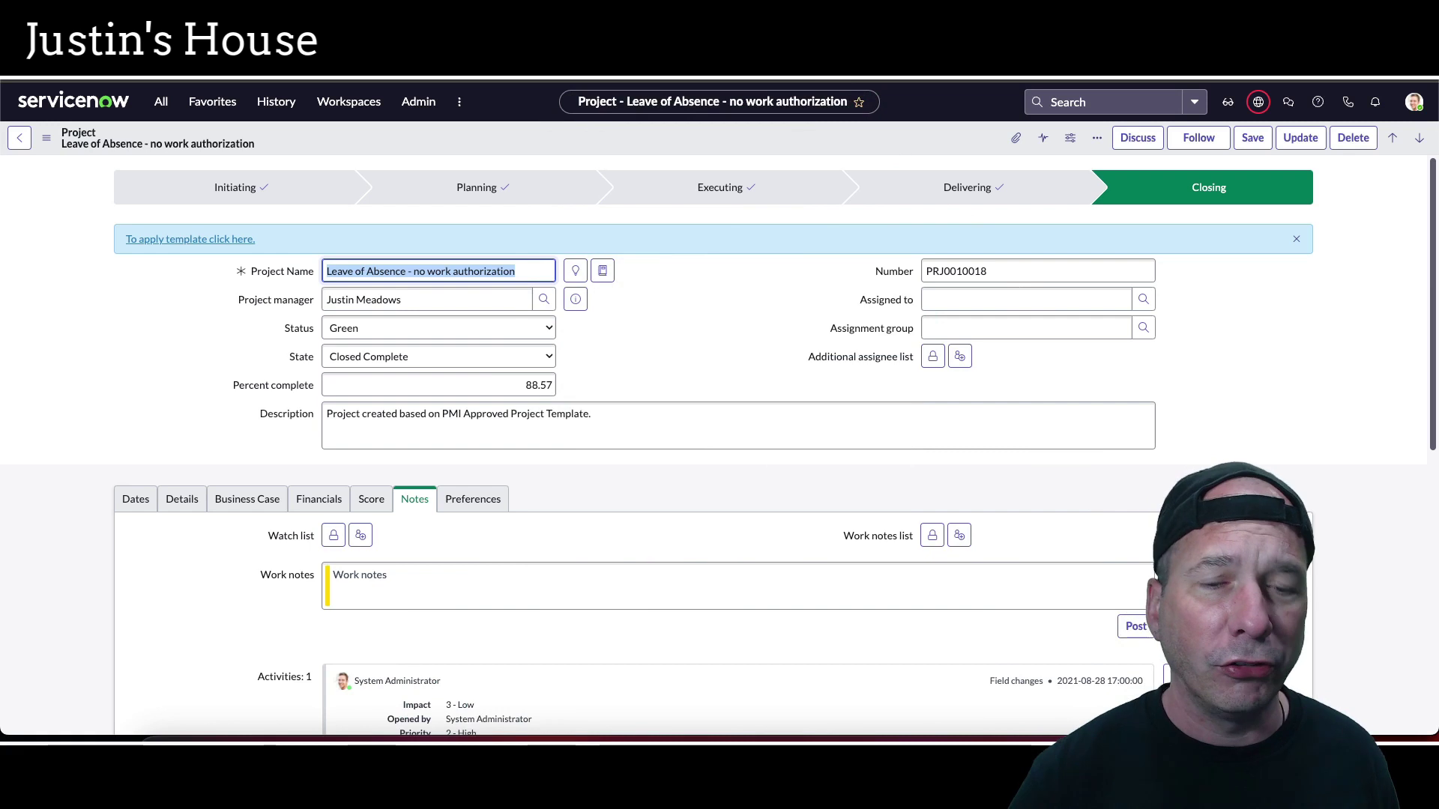
# Review the inactive Test Jira Spoke flow with its Look up Project and Create Issue actions
pyautogui.moveTo(226, 274)
pyautogui.mouseDown()
pyautogui.moveTo(440, 338)
pyautogui.moveTo(448, 324)
pyautogui.mouseUp()
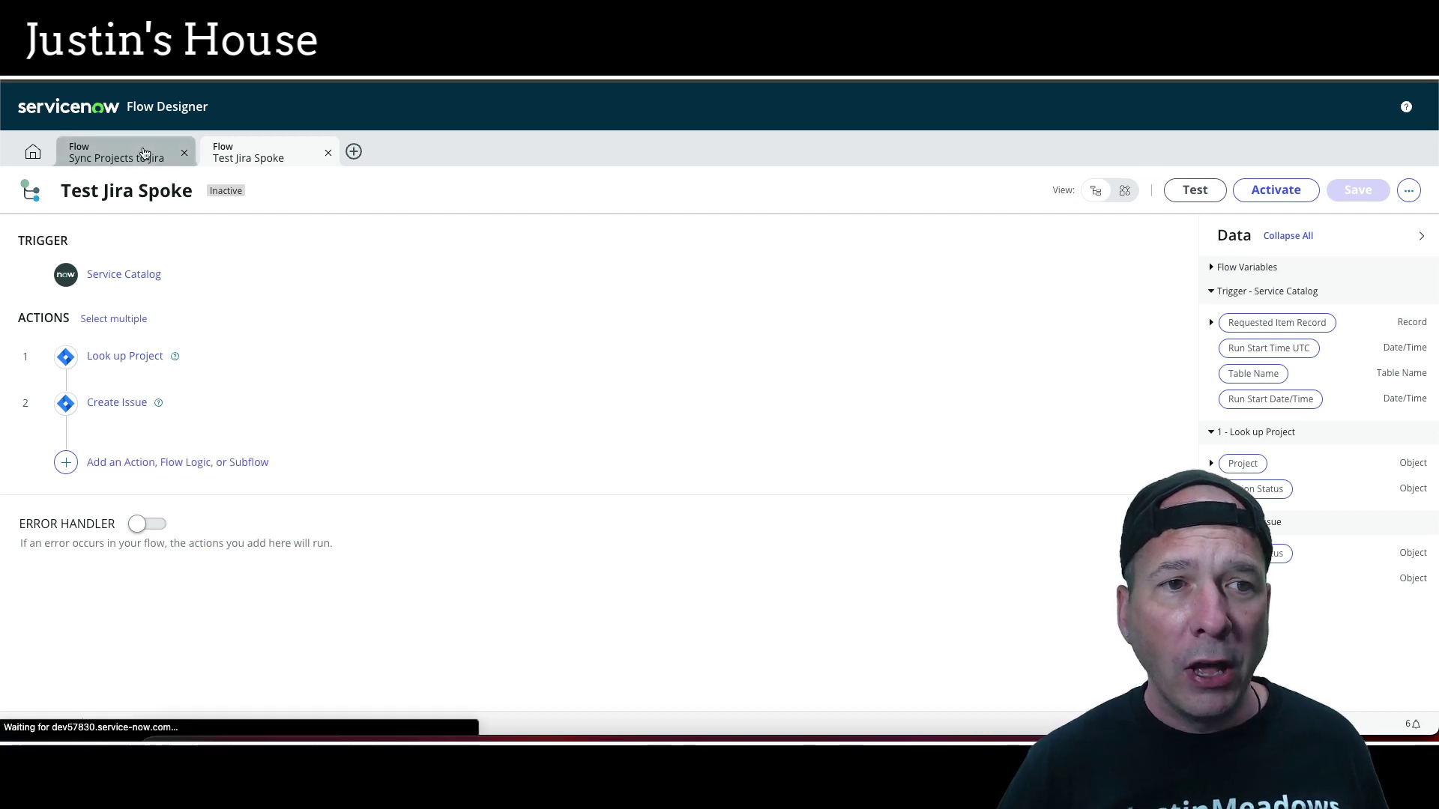
# Switch to Sync Projects to Jira and review its Project Created or Updated trigger settings
pyautogui.click(145, 154)
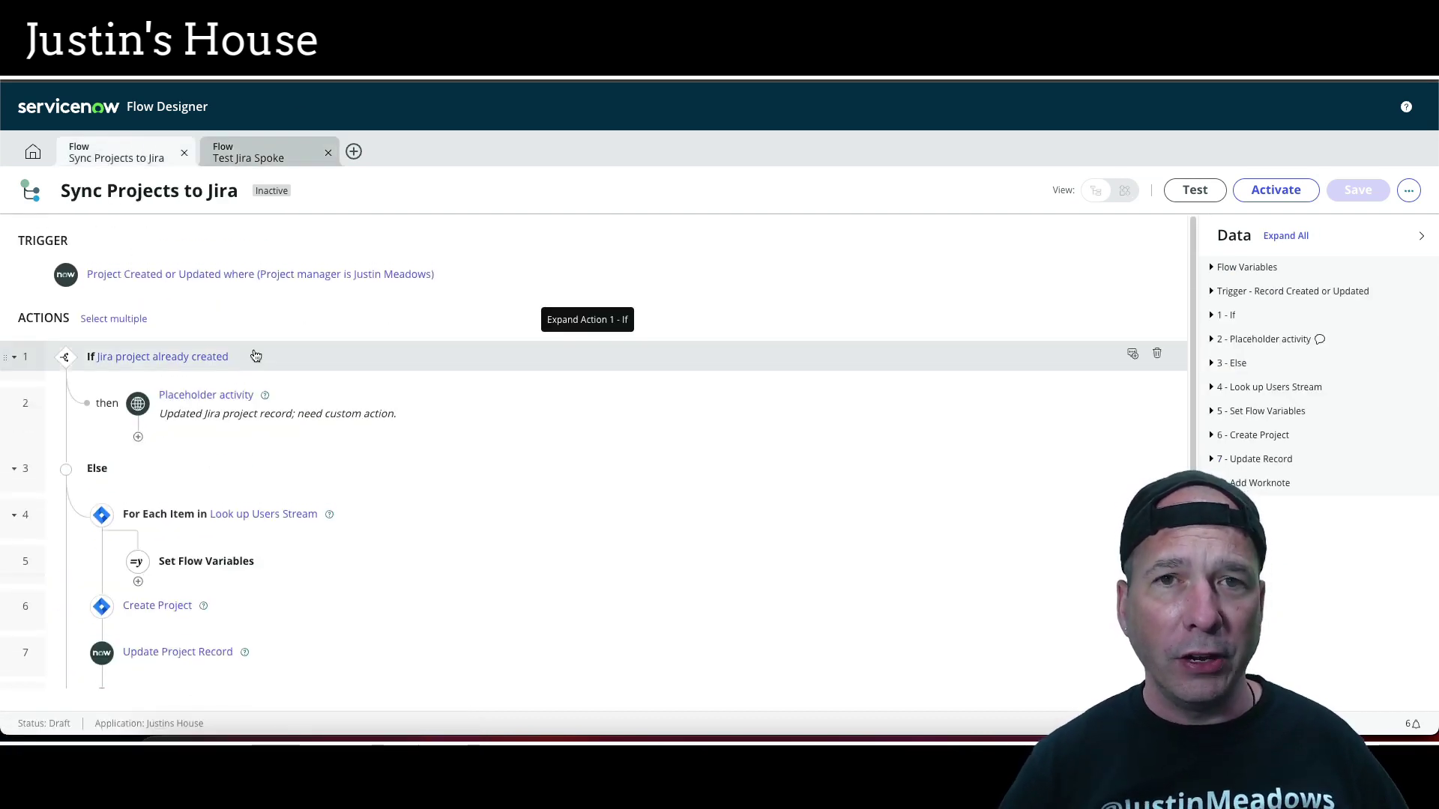
pyautogui.click(506, 271)
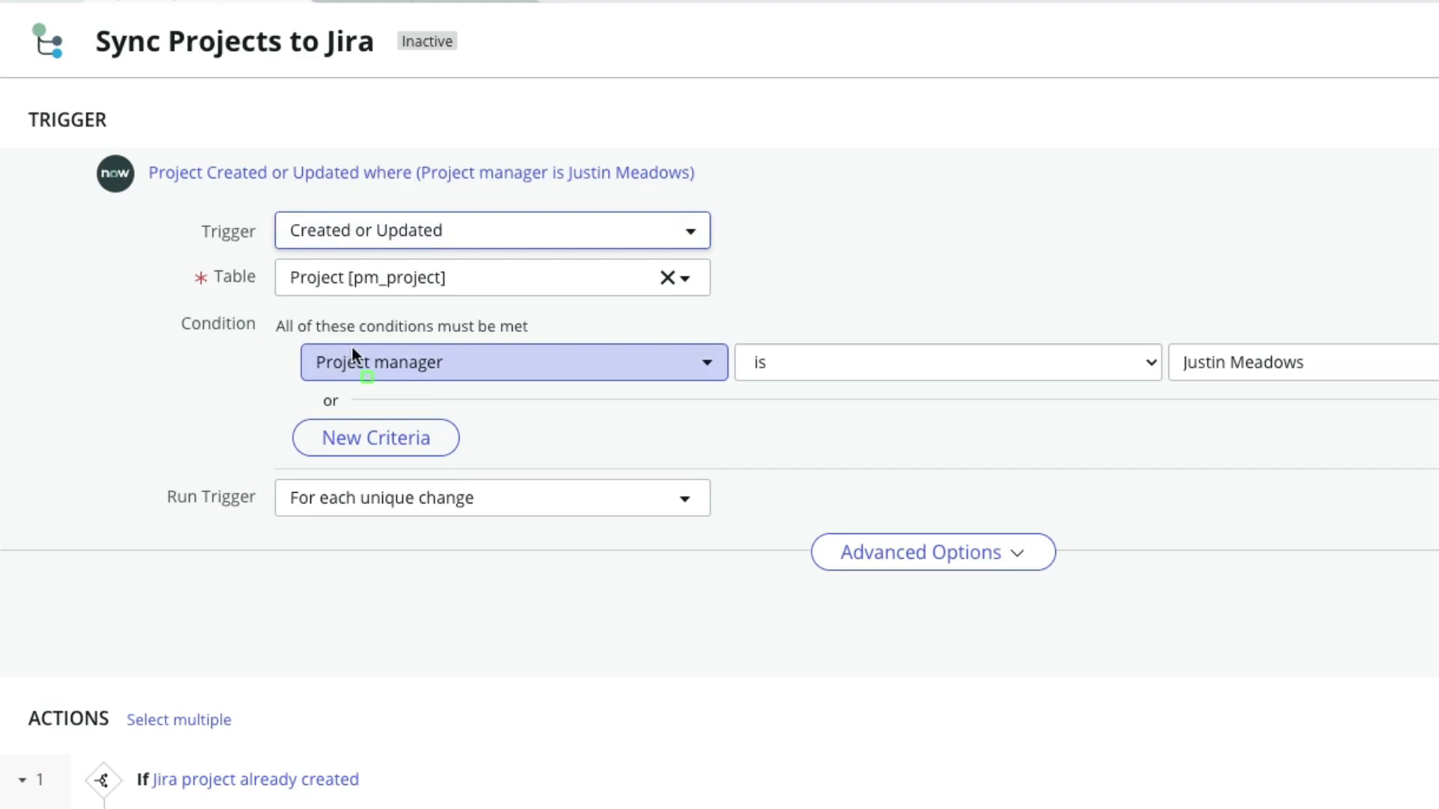
pyautogui.moveTo(272, 311)
pyautogui.mouseDown()
pyautogui.moveTo(595, 421)
pyautogui.moveTo(1286, 442)
pyautogui.moveTo(1437, 435)
pyautogui.moveTo(1437, 414)
pyautogui.mouseUp()
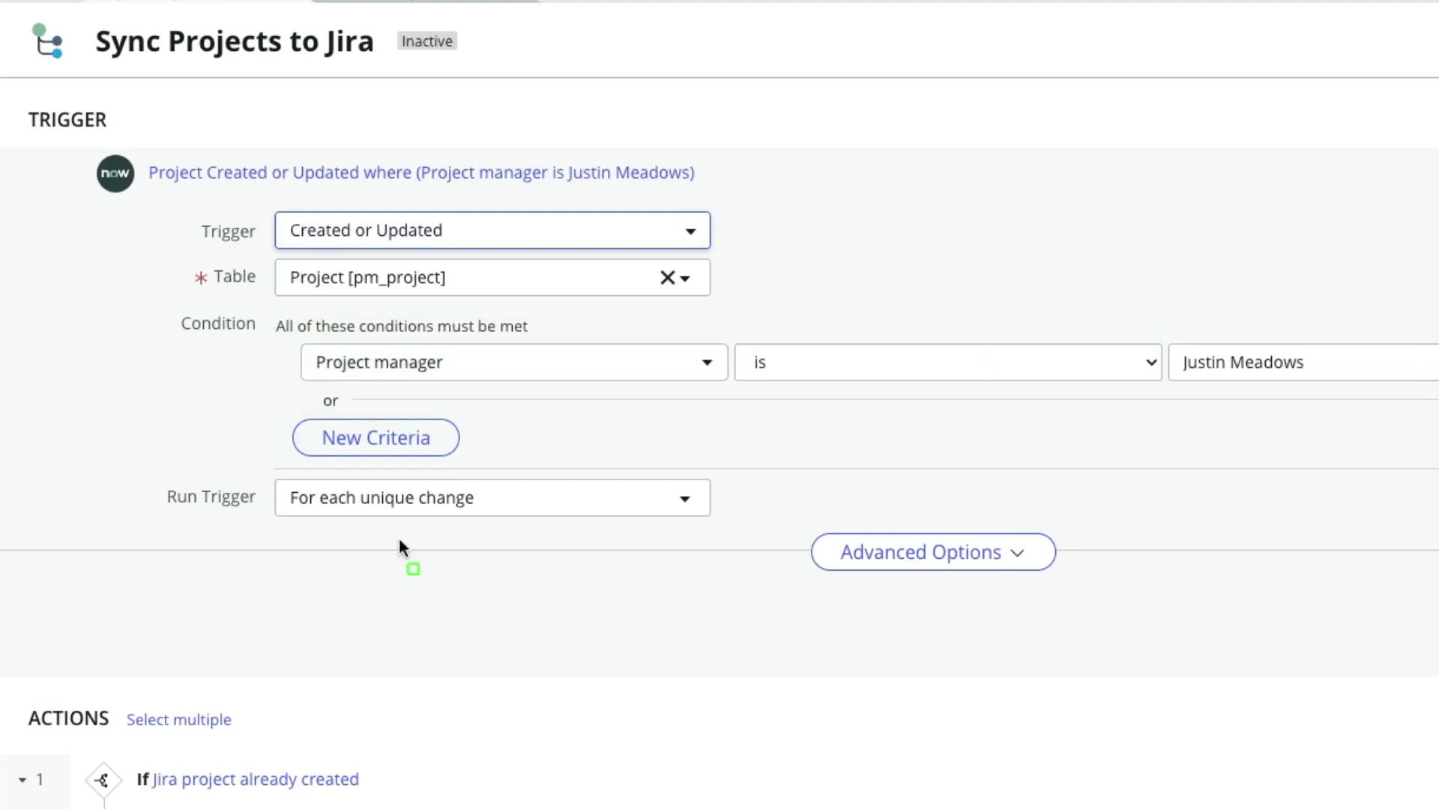
pyautogui.moveTo(132, 450)
pyautogui.mouseDown()
pyautogui.moveTo(412, 508)
pyautogui.moveTo(767, 530)
pyautogui.moveTo(759, 538)
pyautogui.mouseUp()
pyautogui.click(420, 173)
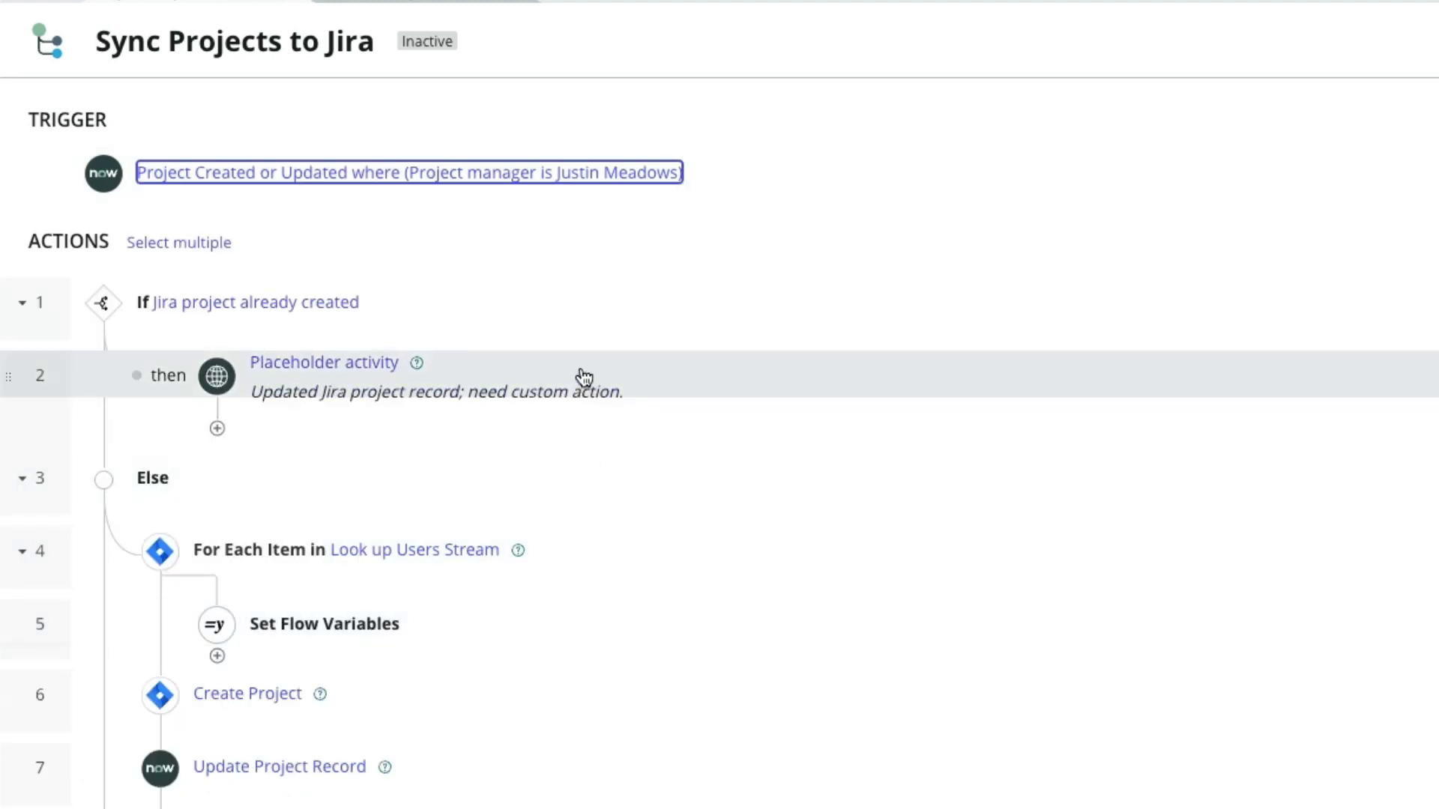
pyautogui.scroll(-1, 582, 375)
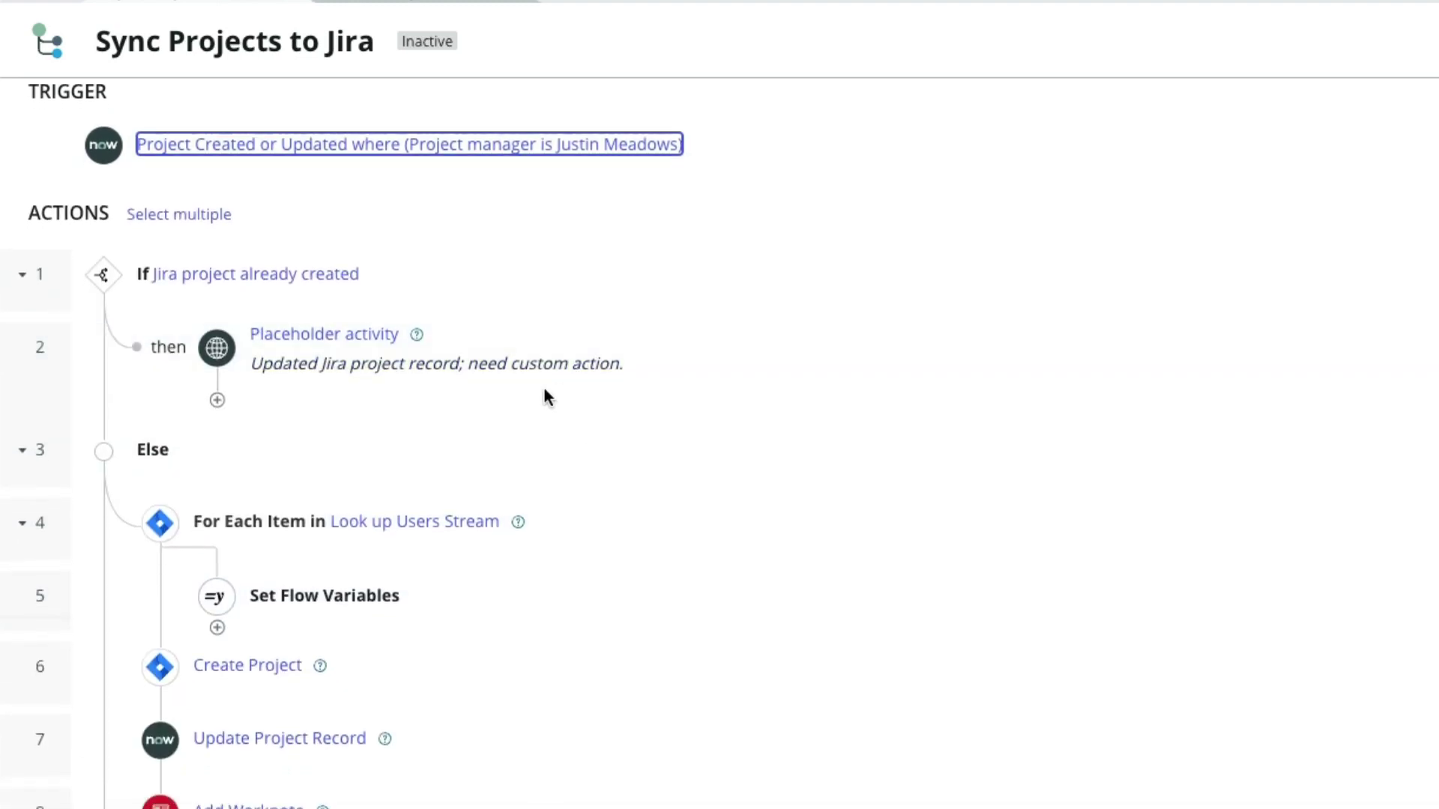
pyautogui.click(575, 277)
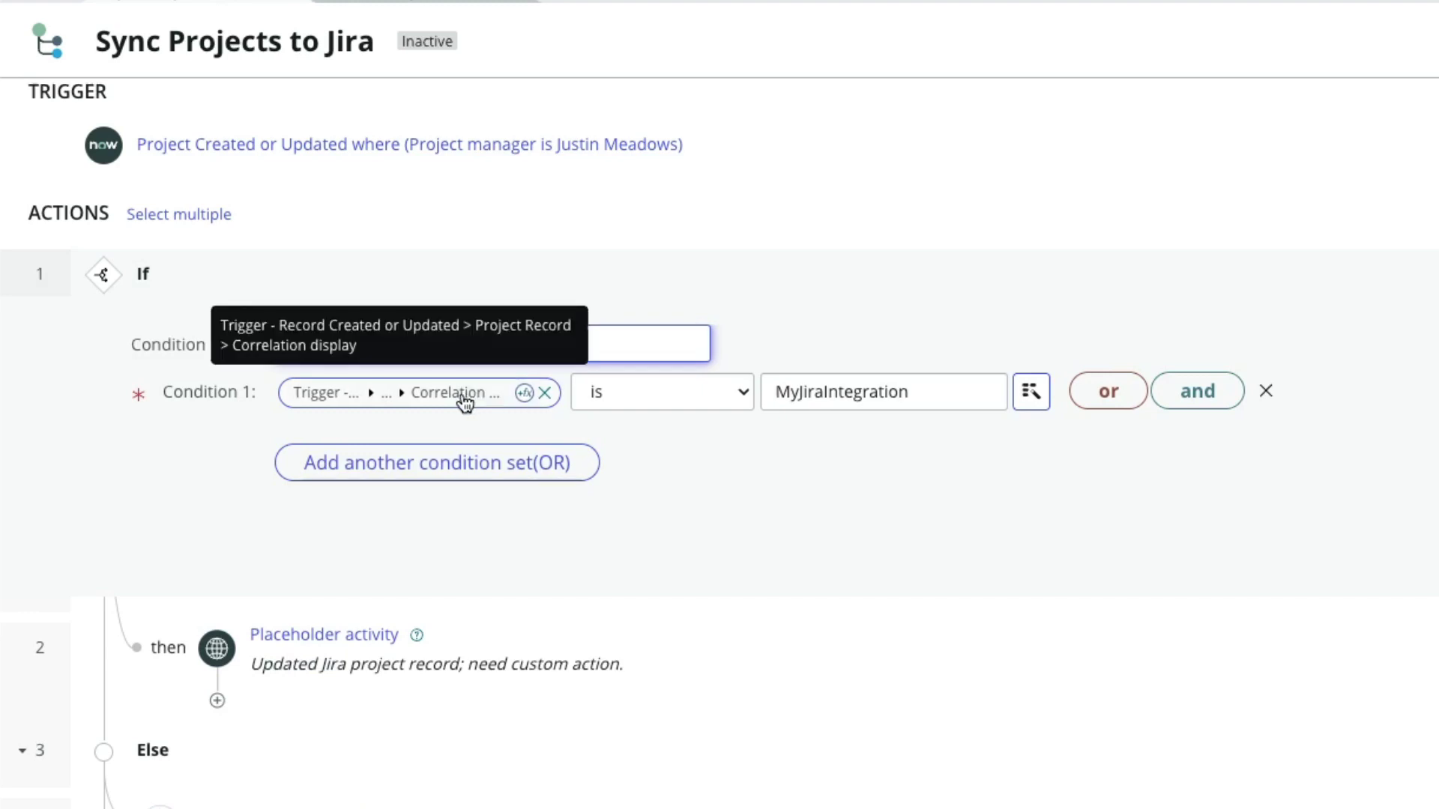
pyautogui.click(890, 392)
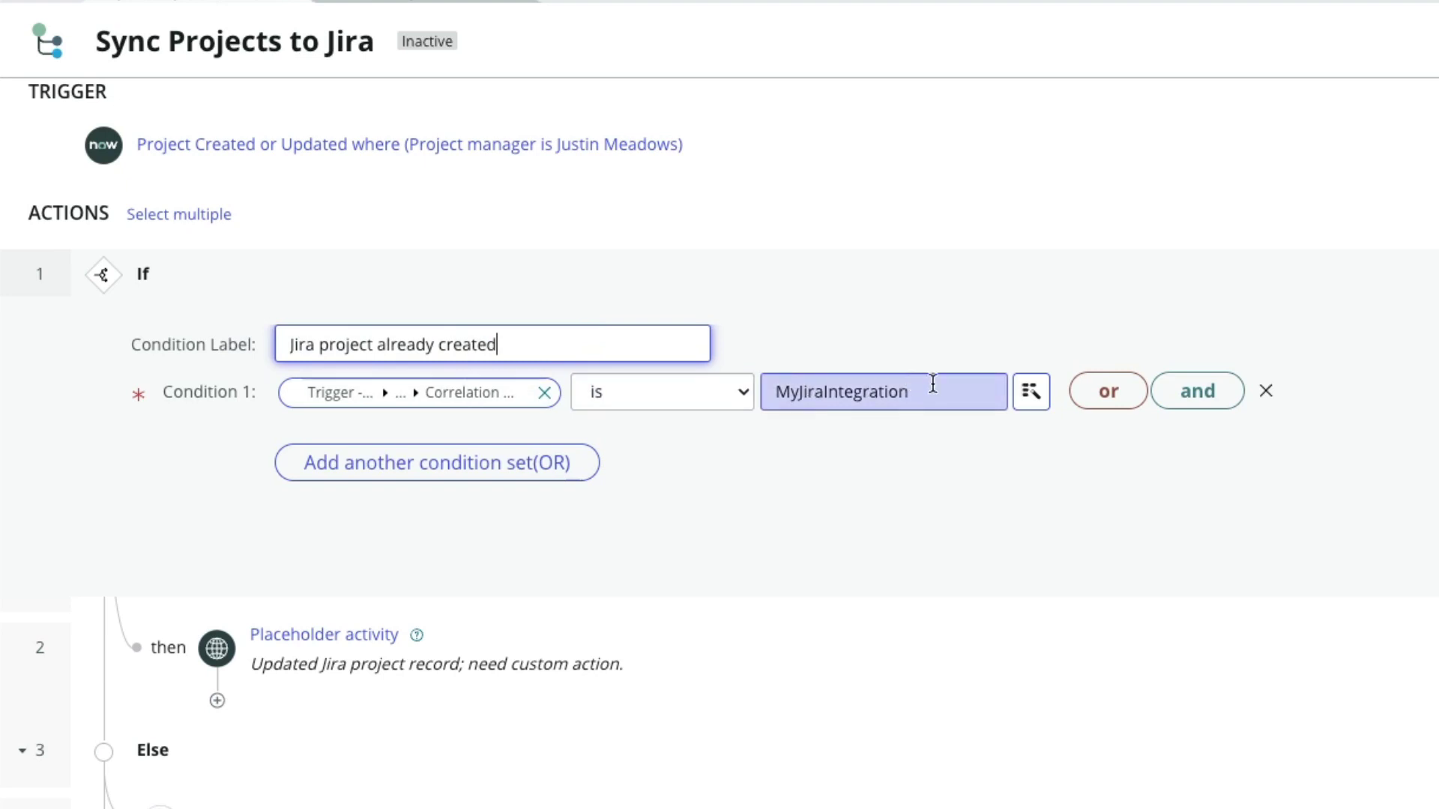
pyautogui.moveTo(891, 392); pyautogui.dragTo(733, 392)
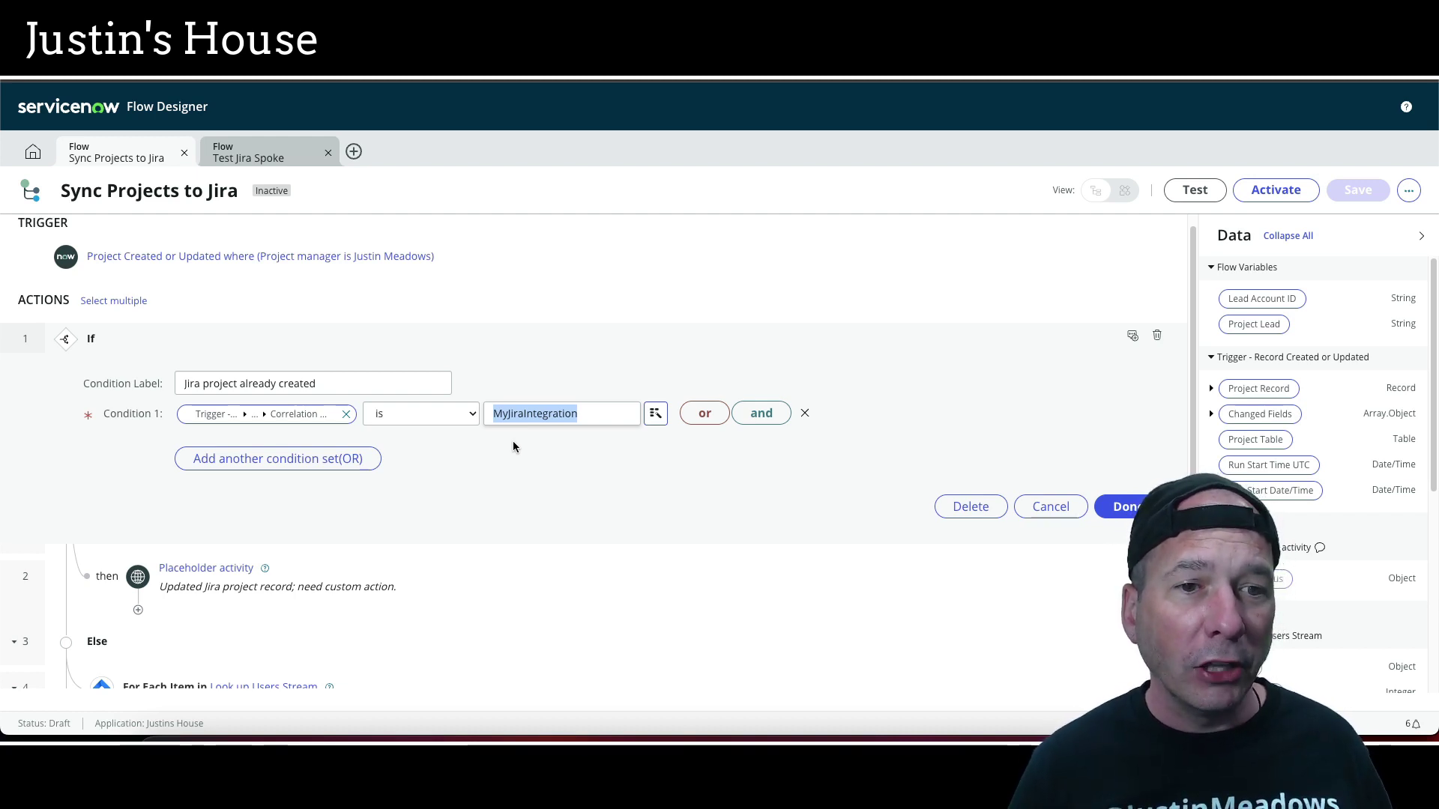
pyautogui.click(1062, 508)
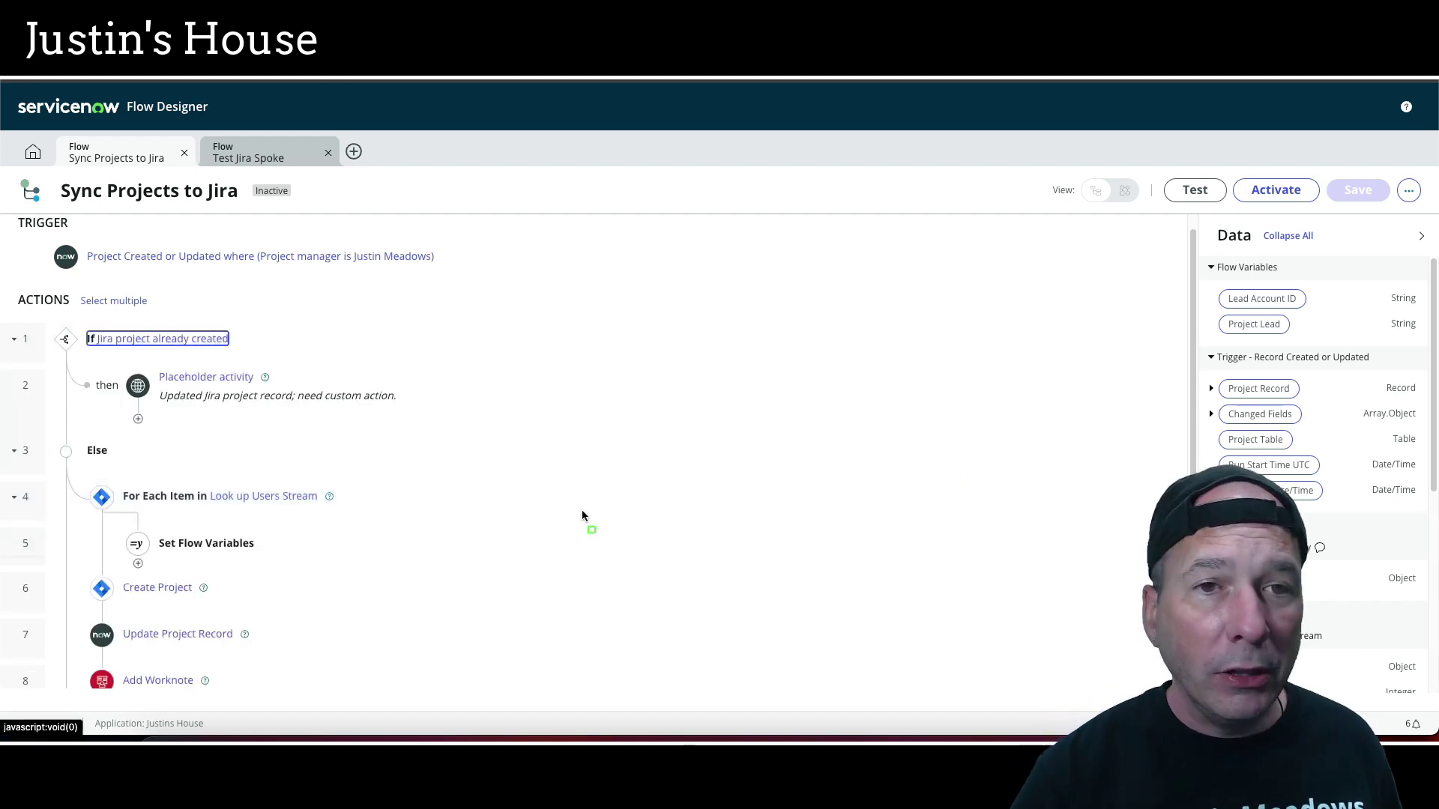
# Scroll through the flow's actions and bring up help for the Look up Users Stream action
pyautogui.moveTo(100, 356); pyautogui.dragTo(433, 425)
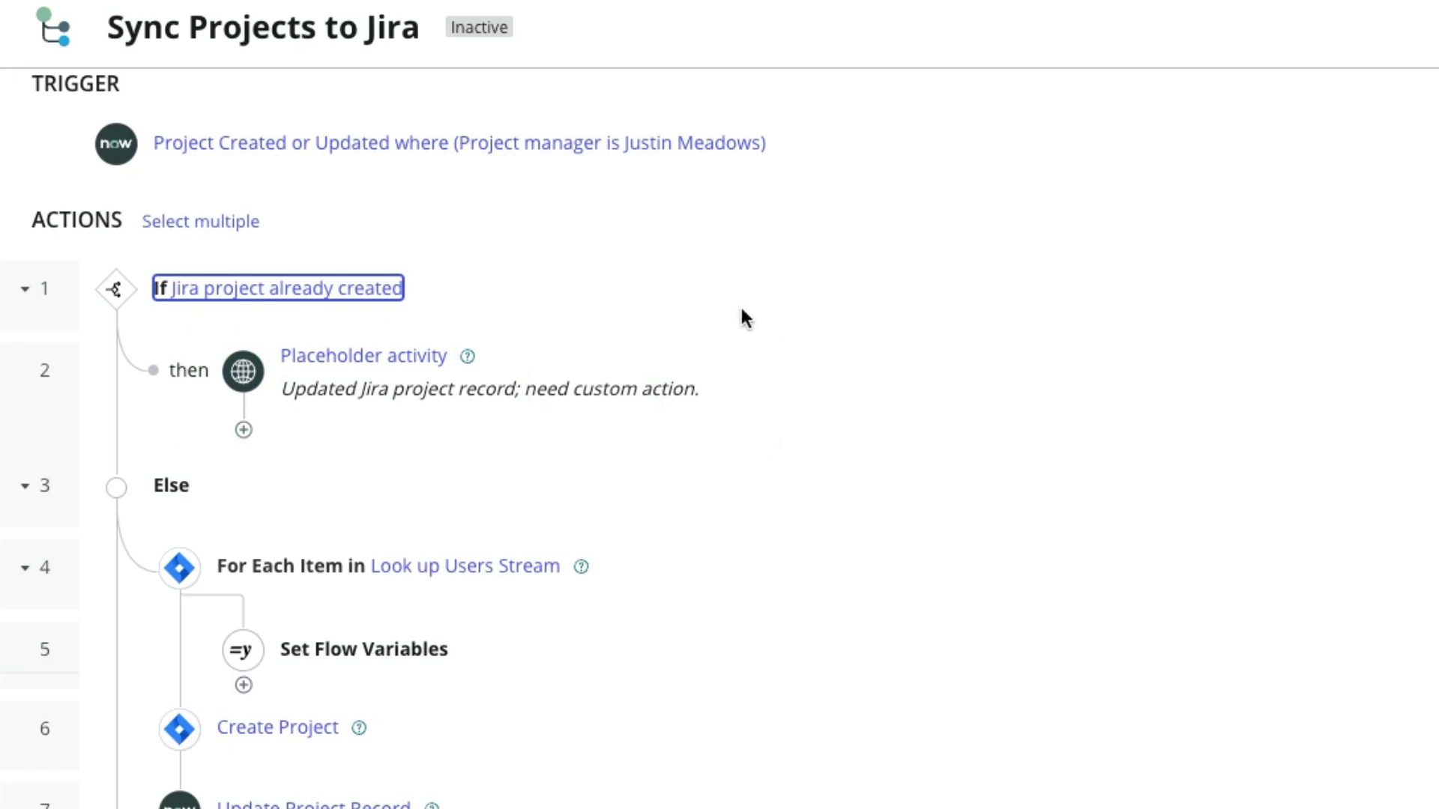
pyautogui.scroll(-4, 741, 310)
pyautogui.scroll(4, 735, 322)
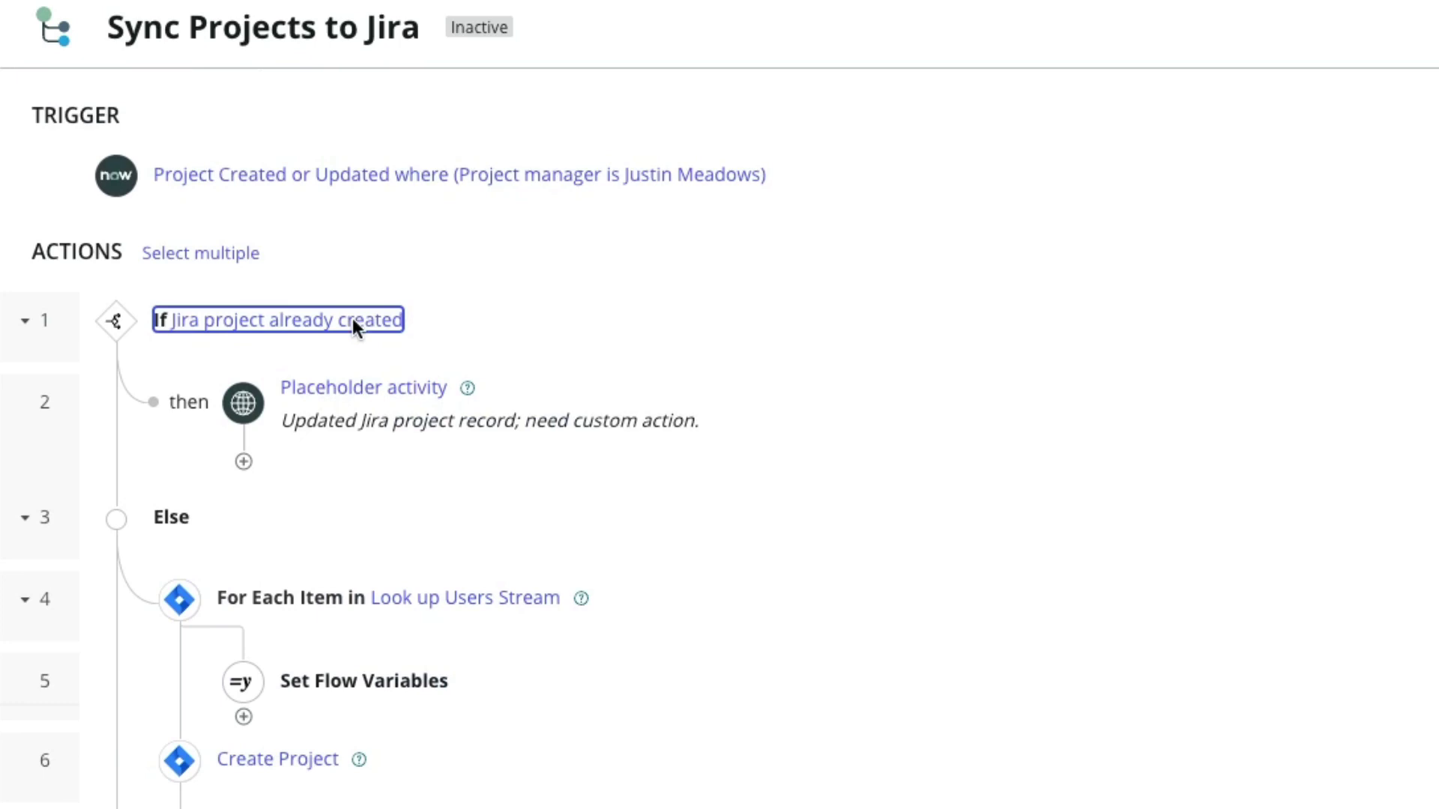
pyautogui.scroll(-1, 188, 479)
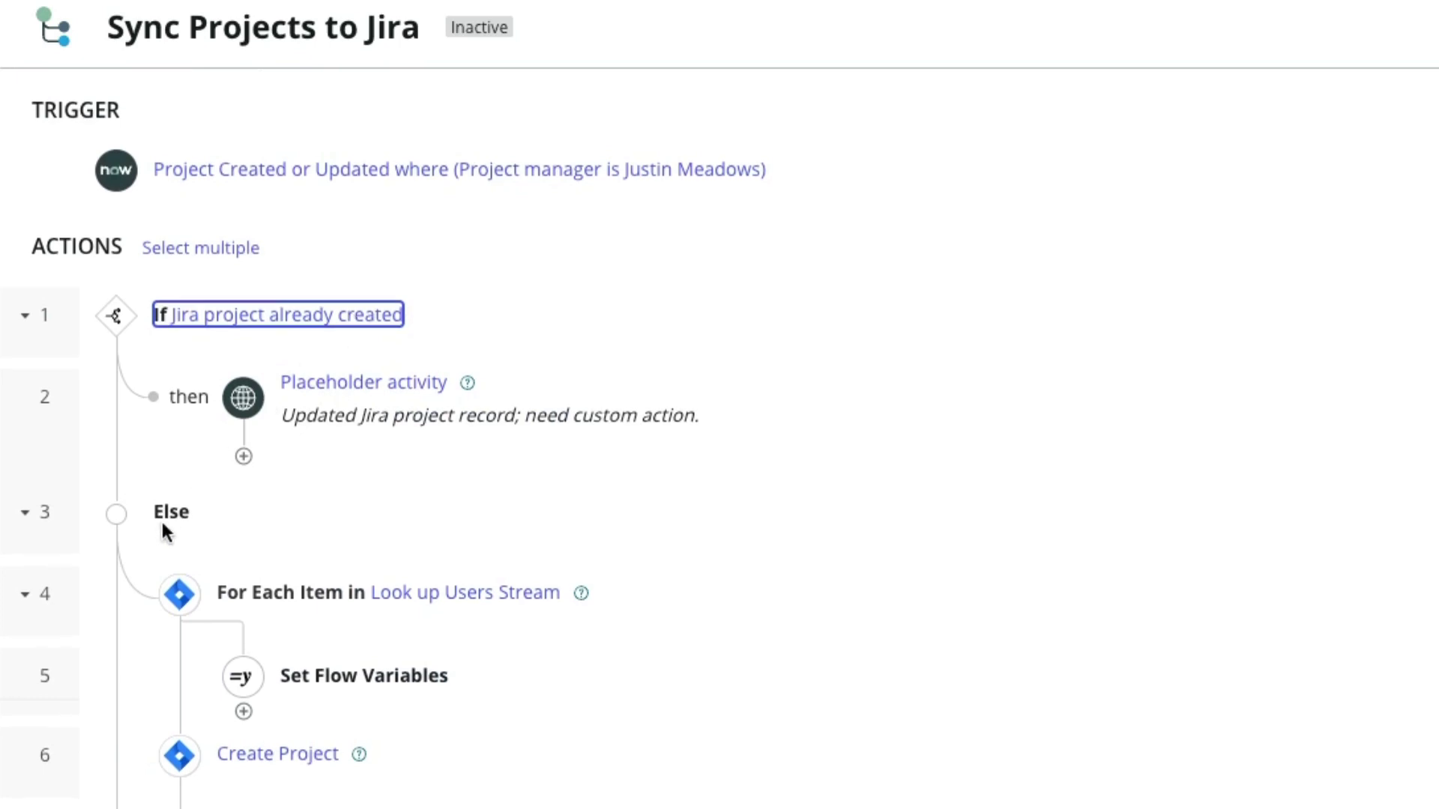
pyautogui.scroll(-2, 164, 519)
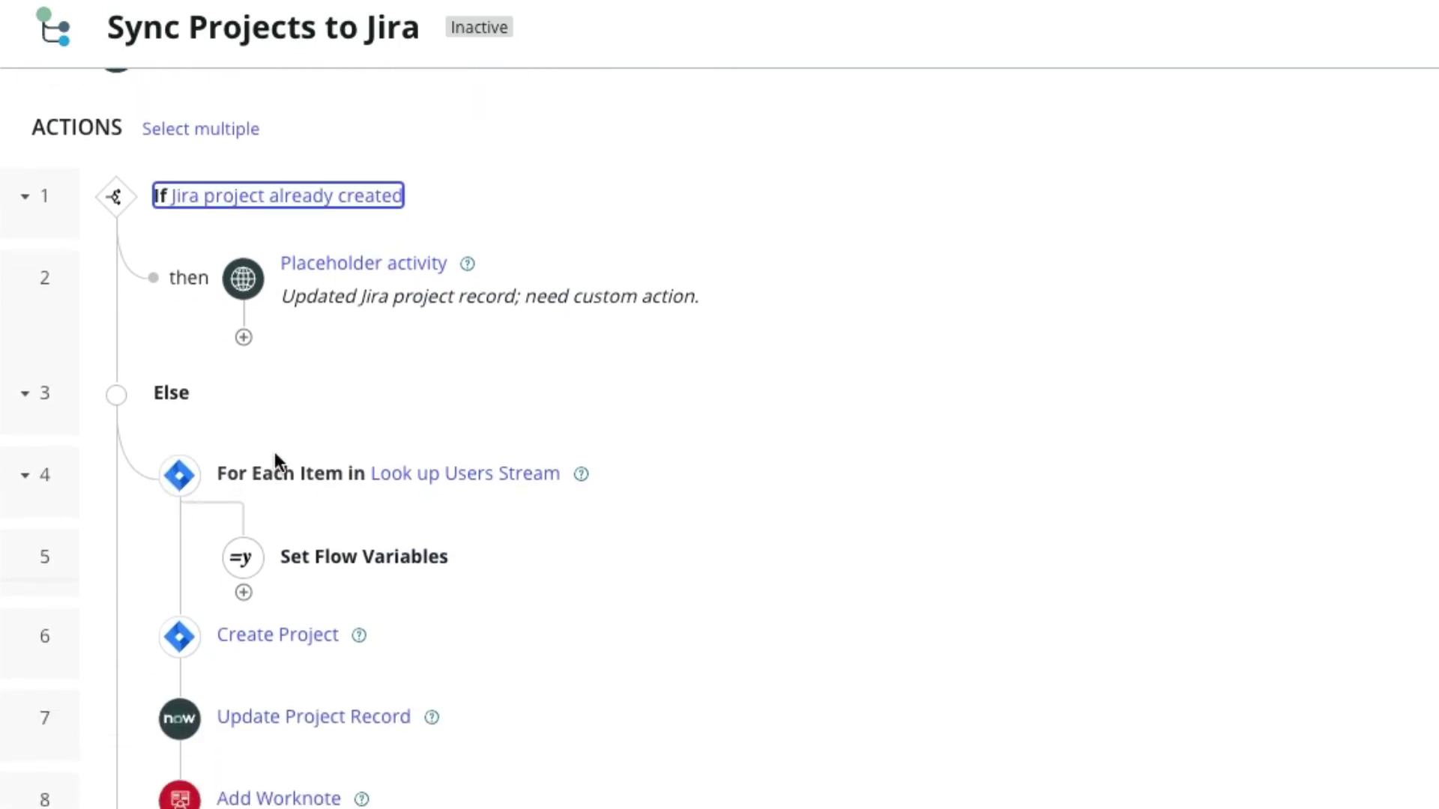
pyautogui.scroll(-1, 274, 452)
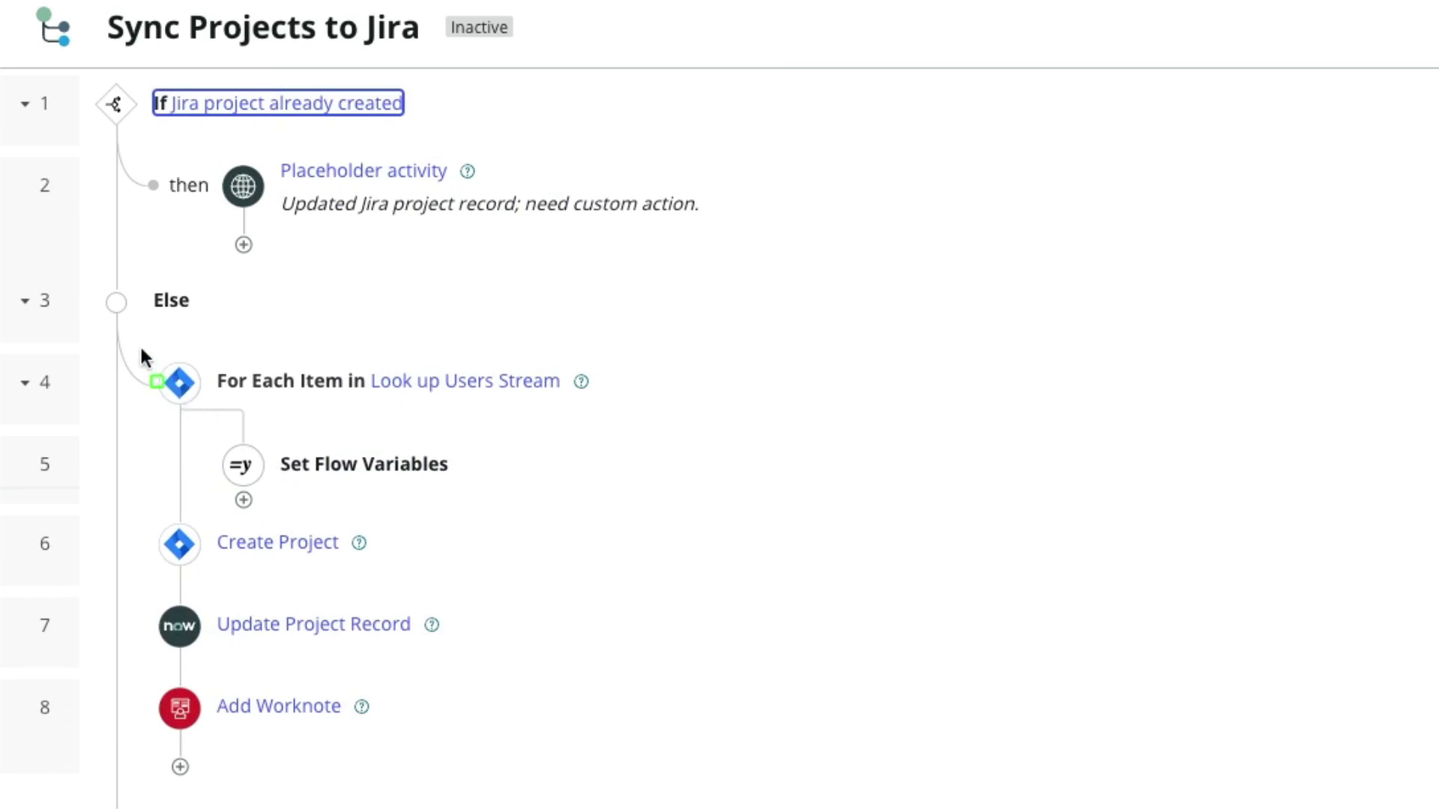
pyautogui.moveTo(121, 333); pyautogui.dragTo(661, 503)
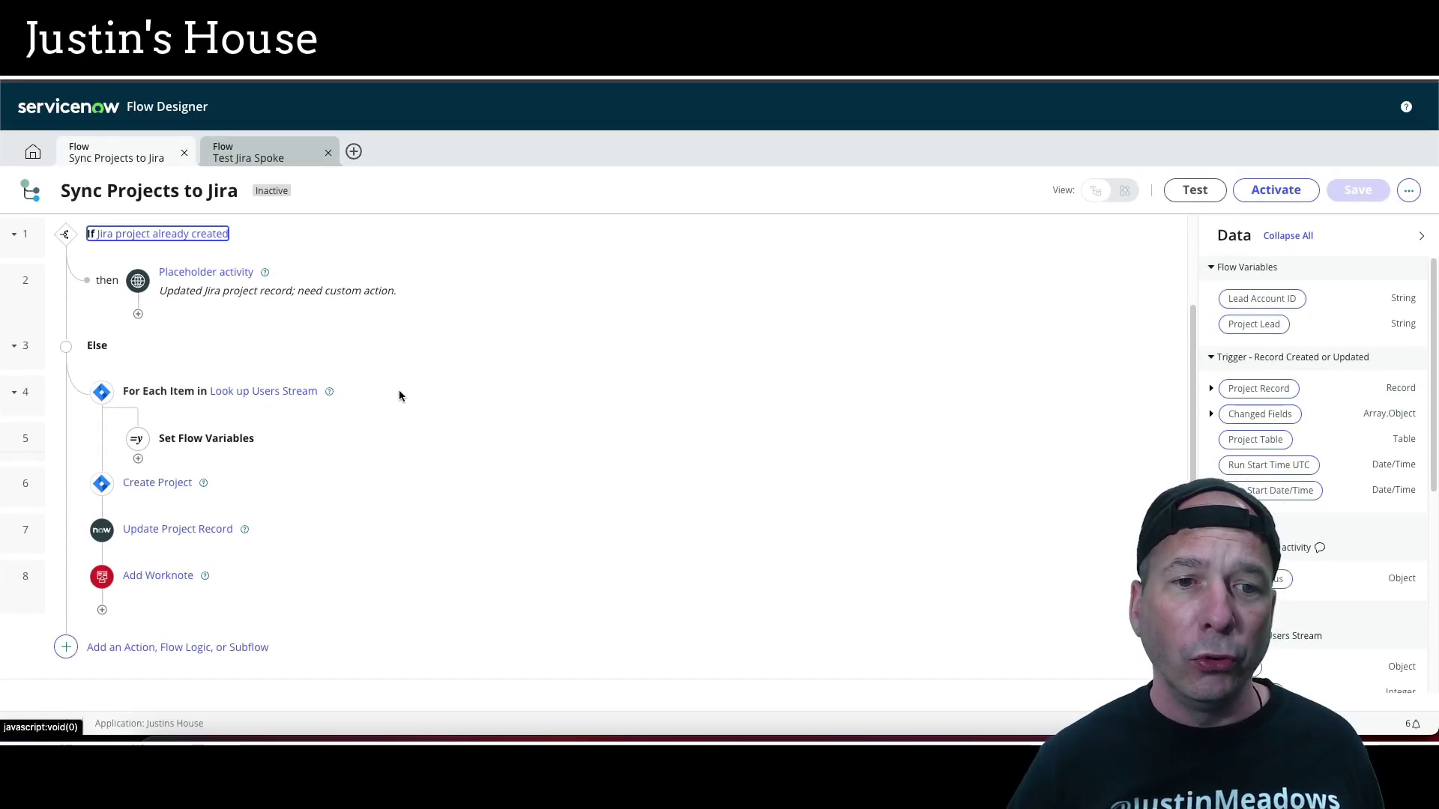
pyautogui.click(331, 391)
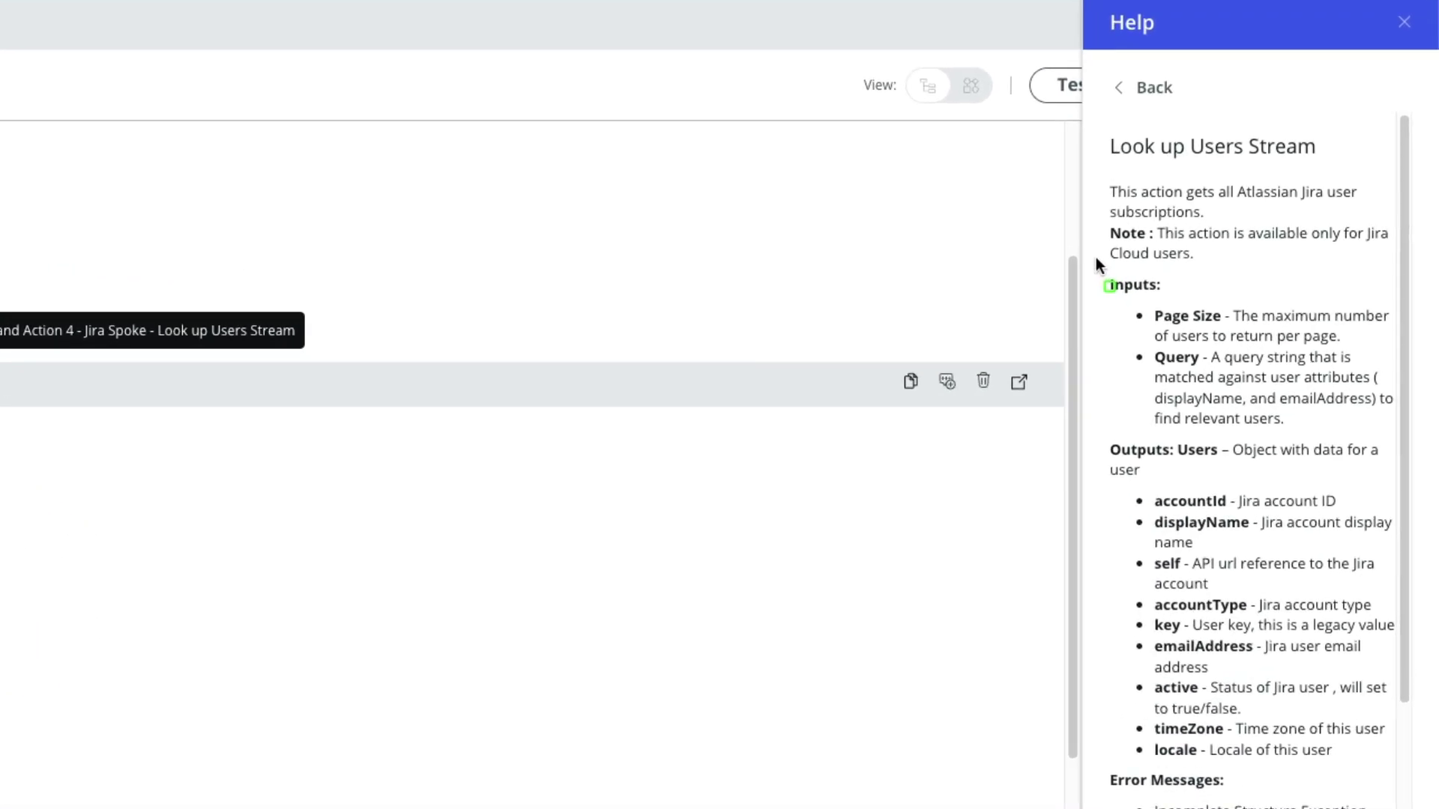
# Review the help's inputs and outputs, then expand Look up Users Stream showing Page Size 50
pyautogui.moveTo(1095, 257); pyautogui.dragTo(1397, 444)
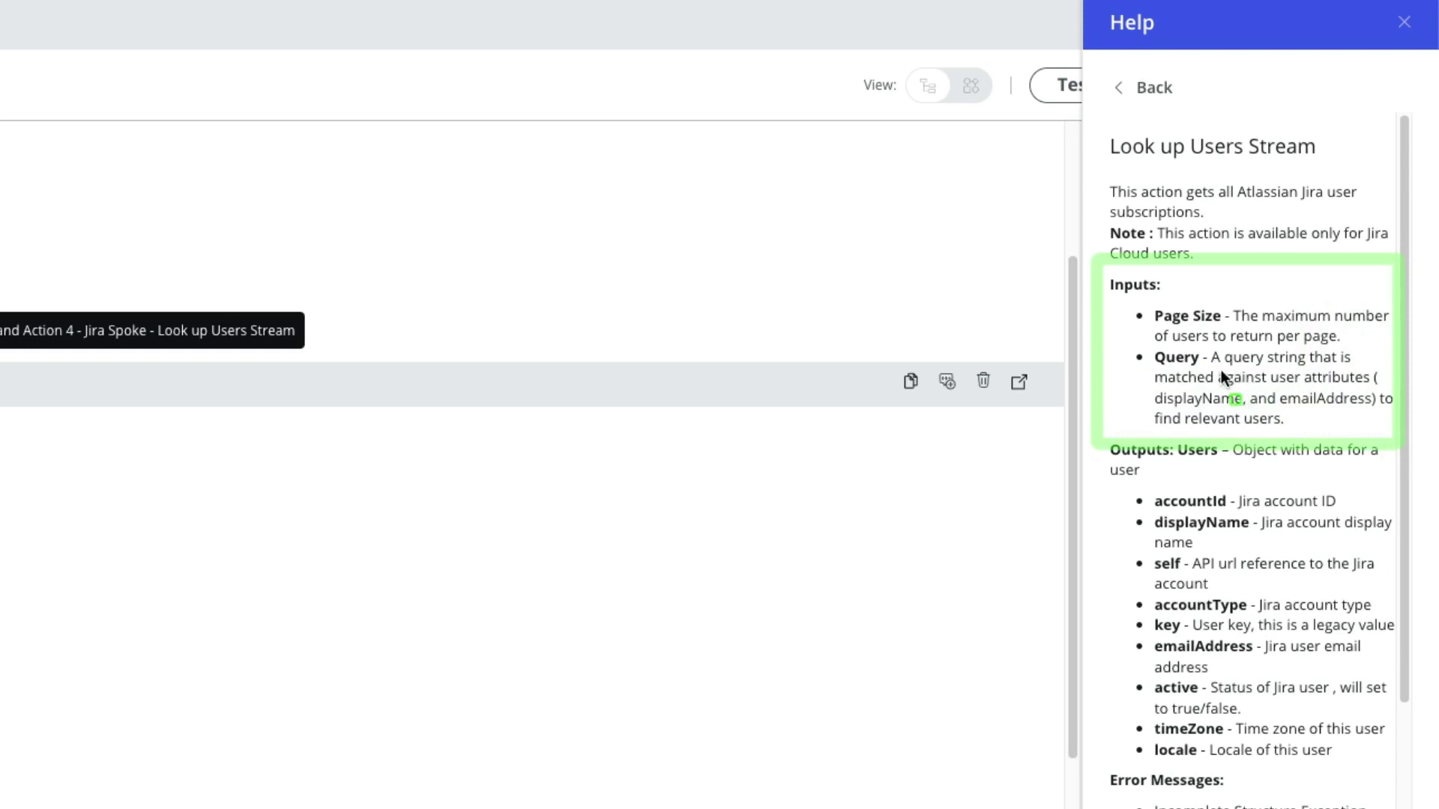
pyautogui.moveTo(1140, 379); pyautogui.dragTo(1383, 418)
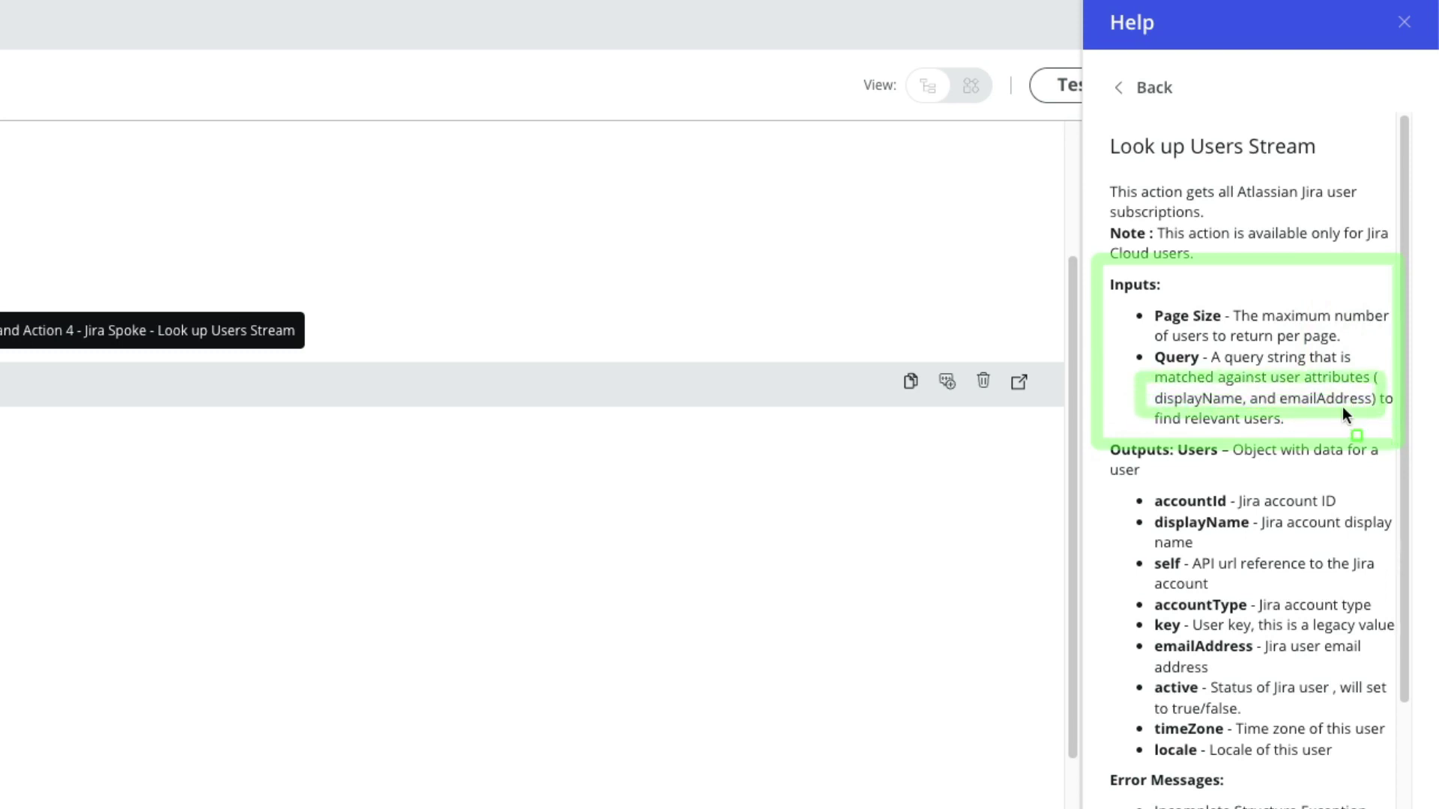
pyautogui.press('Escape')
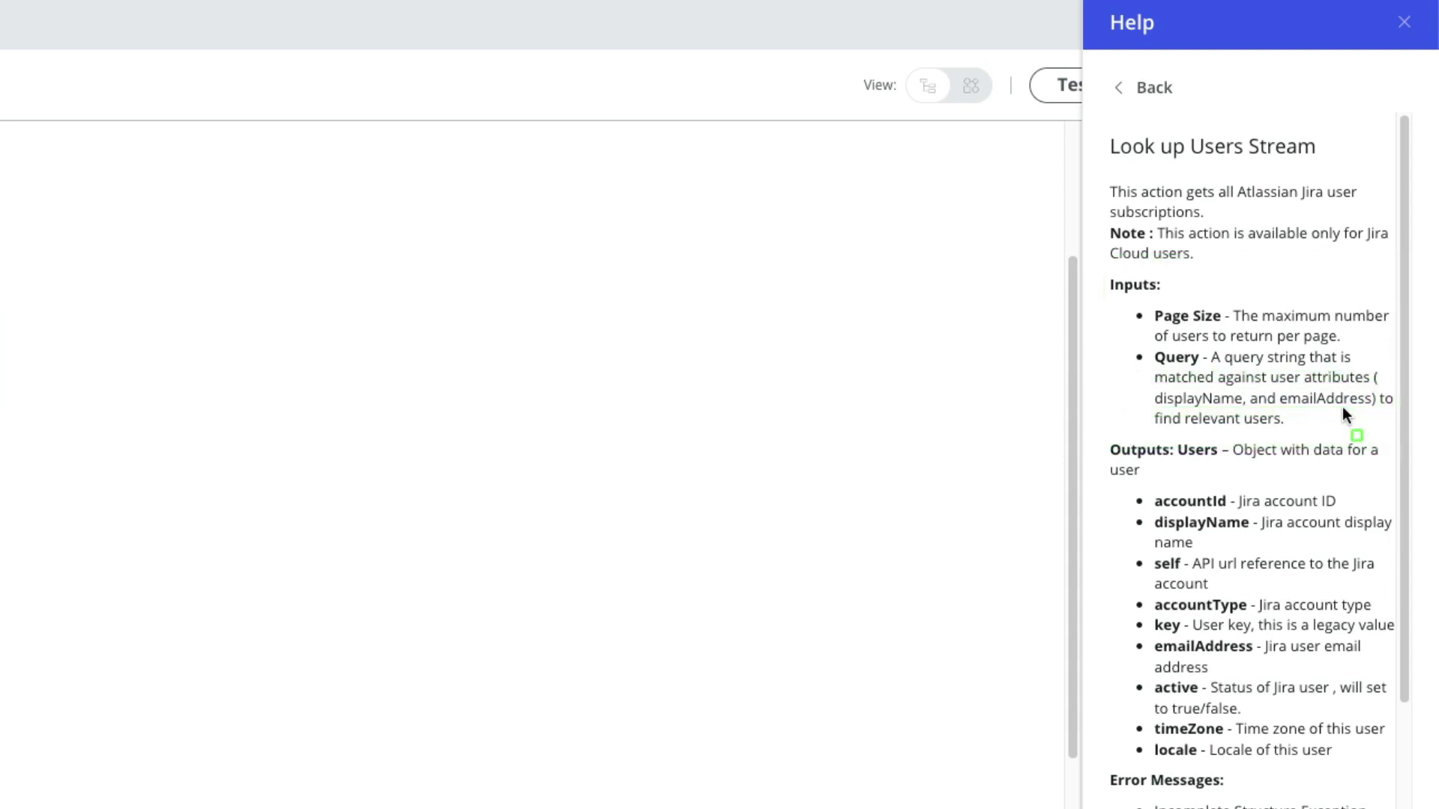
pyautogui.moveTo(1118, 466); pyautogui.dragTo(1405, 766)
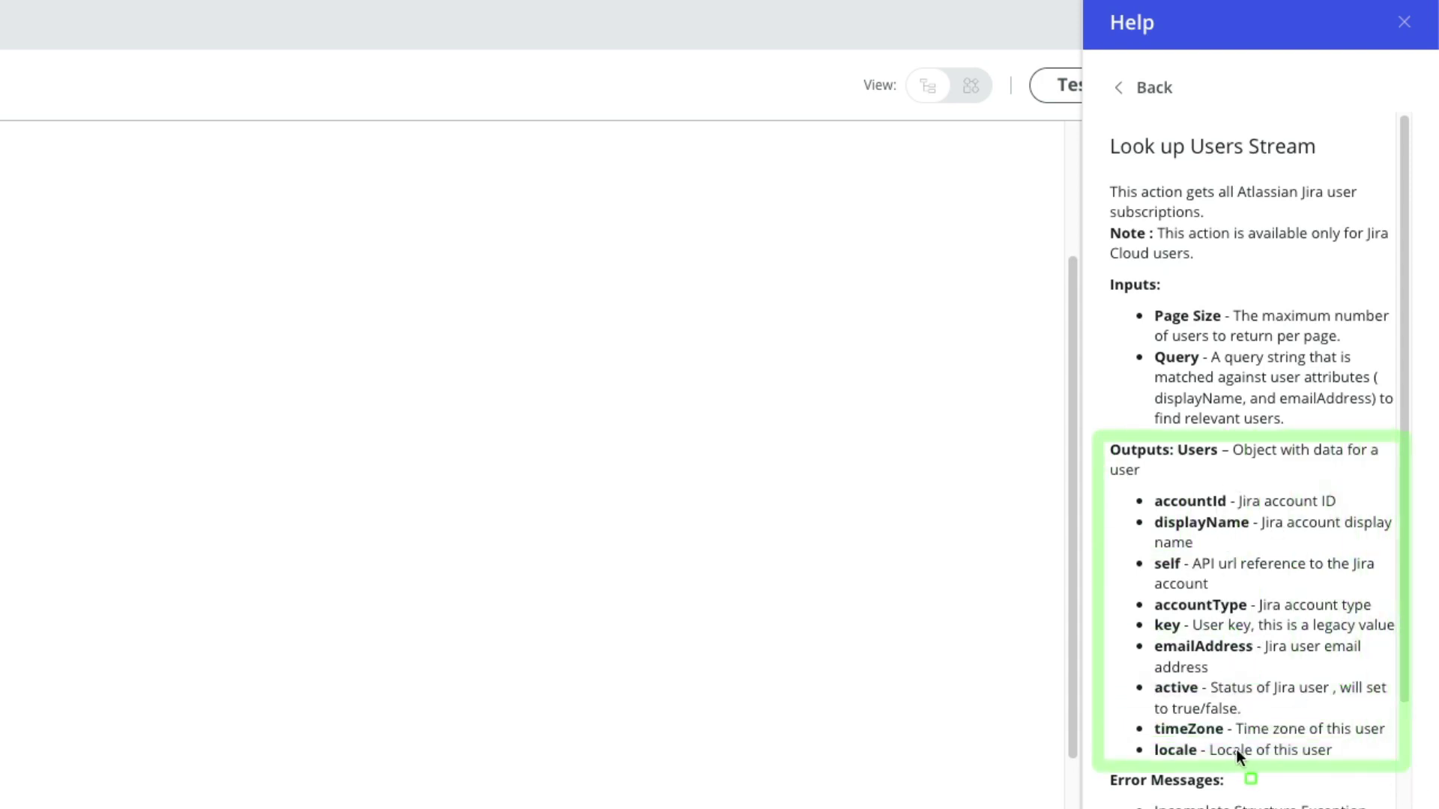
pyautogui.press('Escape')
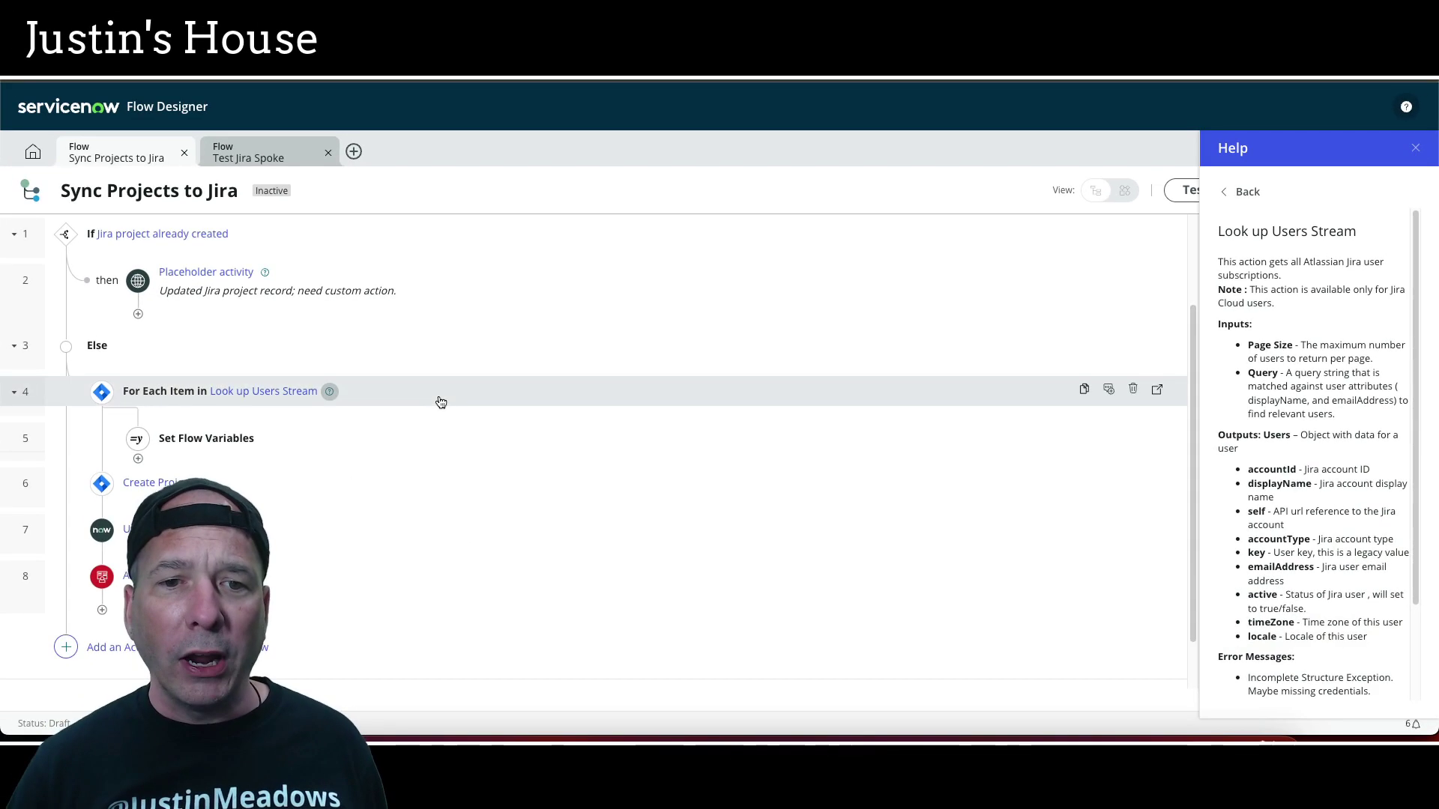
pyautogui.click(304, 391)
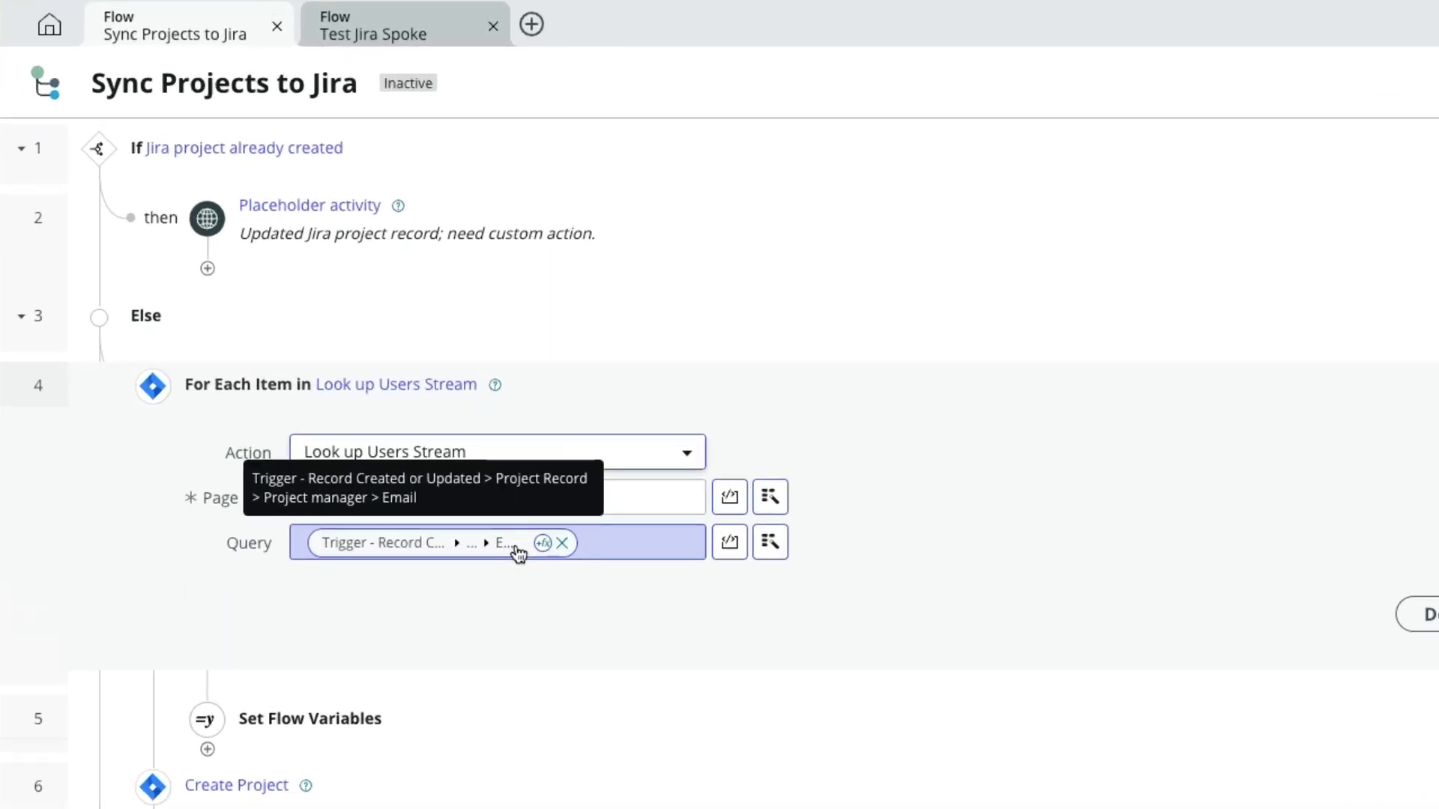
# Browse the trigger's Project Record fields in the Query data pill picker
pyautogui.click(770, 540)
pyautogui.click(897, 562)
pyautogui.click(962, 666)
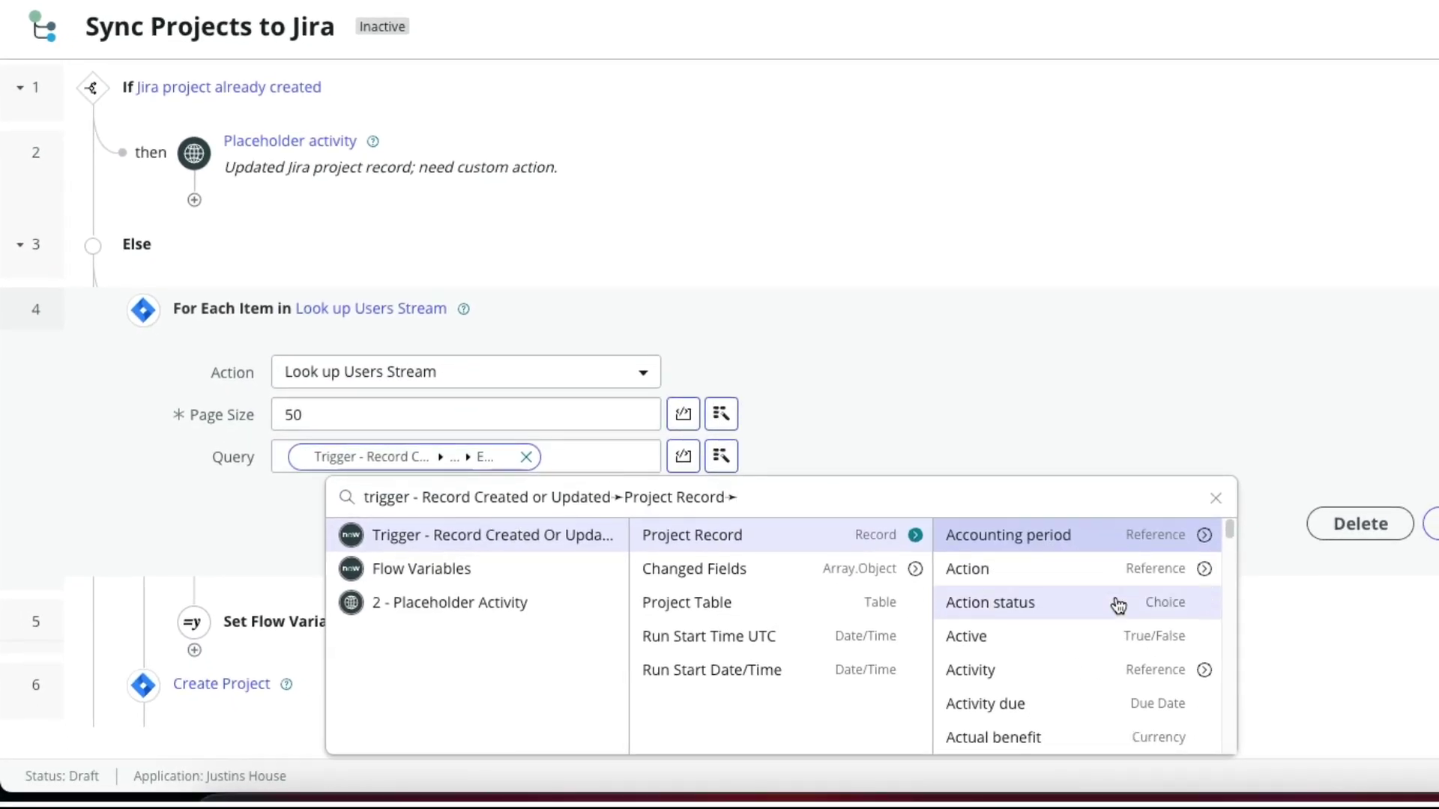
pyautogui.scroll(-20, 1093, 656)
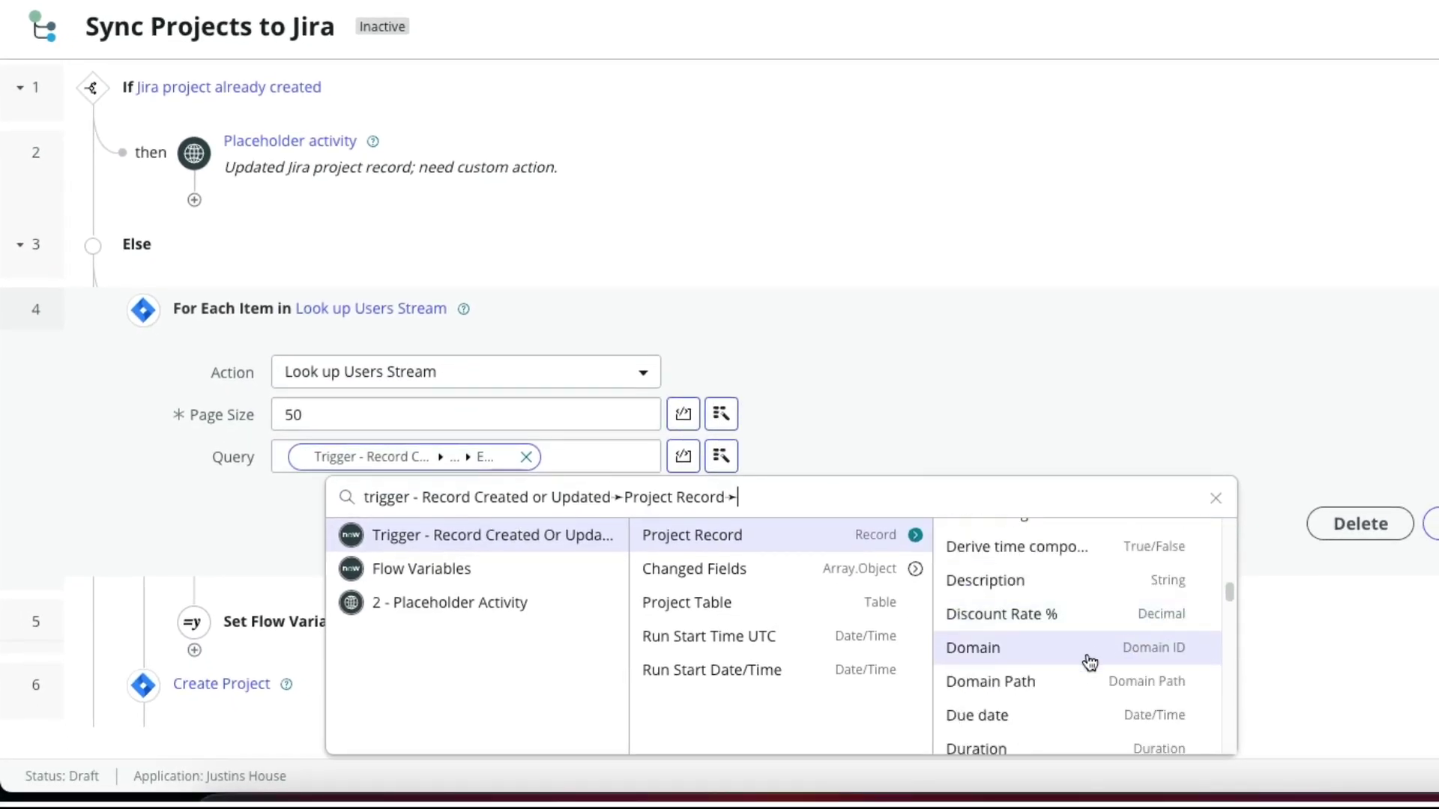
pyautogui.scroll(-4, 1089, 664)
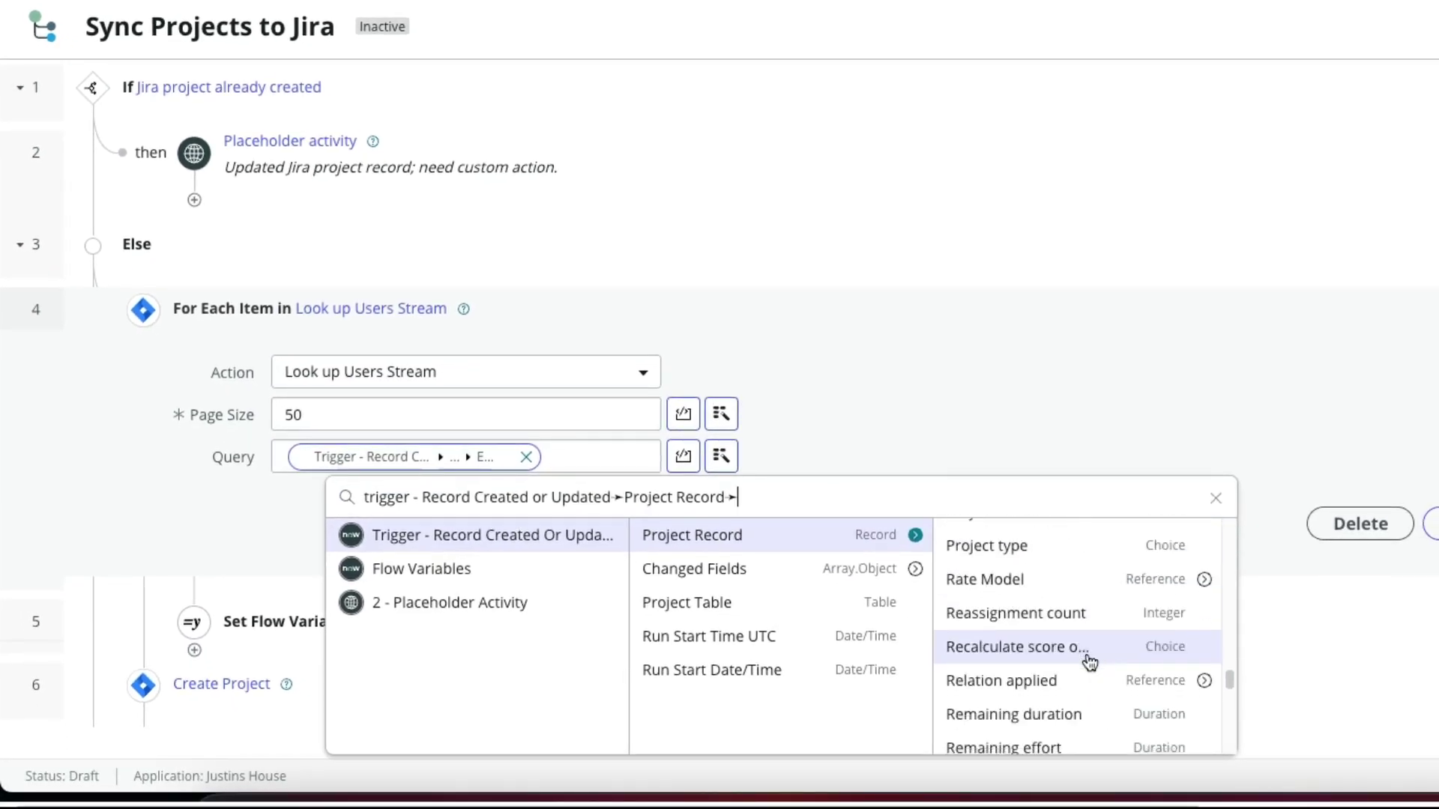
pyautogui.scroll(2, 1093, 661)
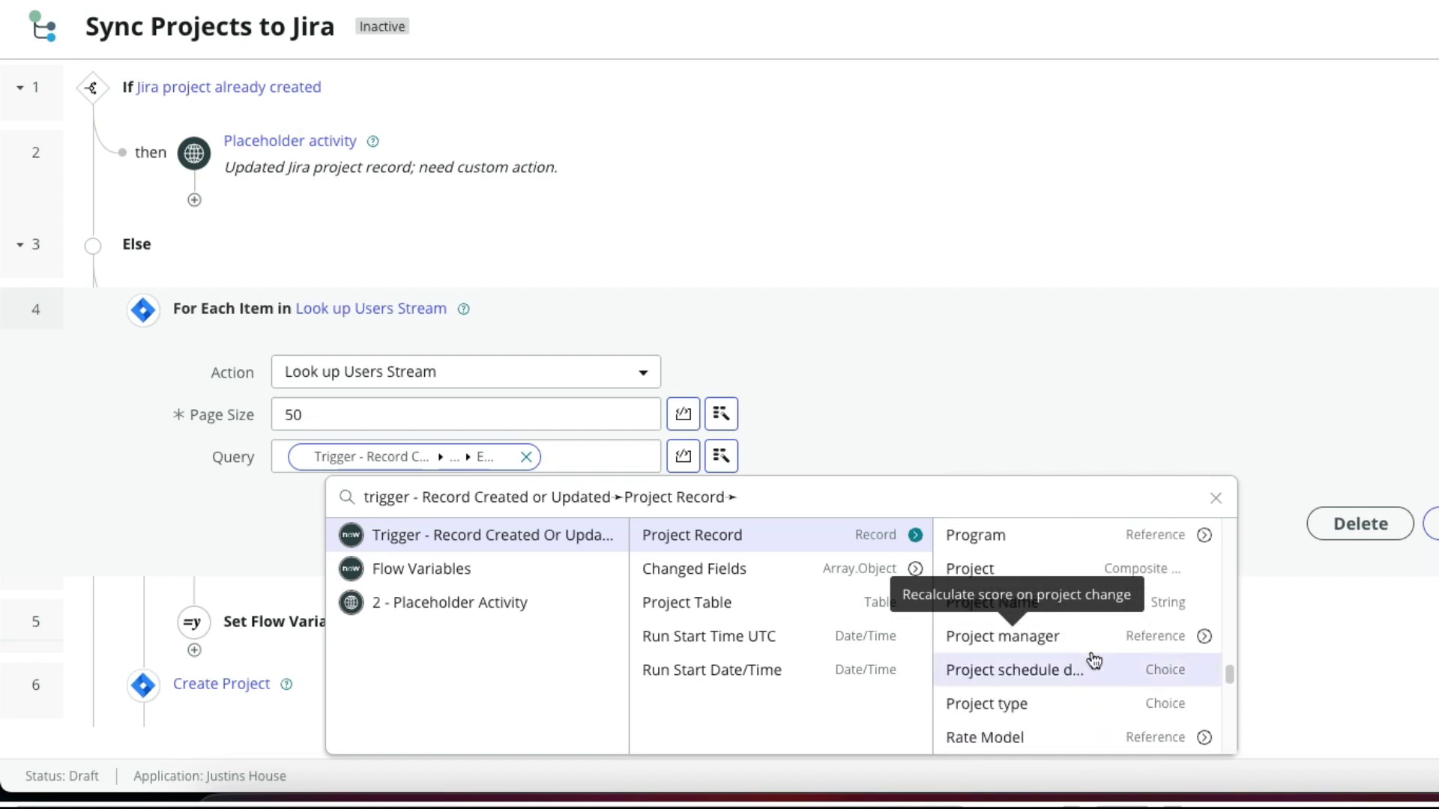
# Inspect the project manager's fields, close the picker unchanged, and collapse Look up Users Stream
pyautogui.click(1199, 636)
pyautogui.scroll(-8, 1262, 604)
pyautogui.scroll(7, 1257, 611)
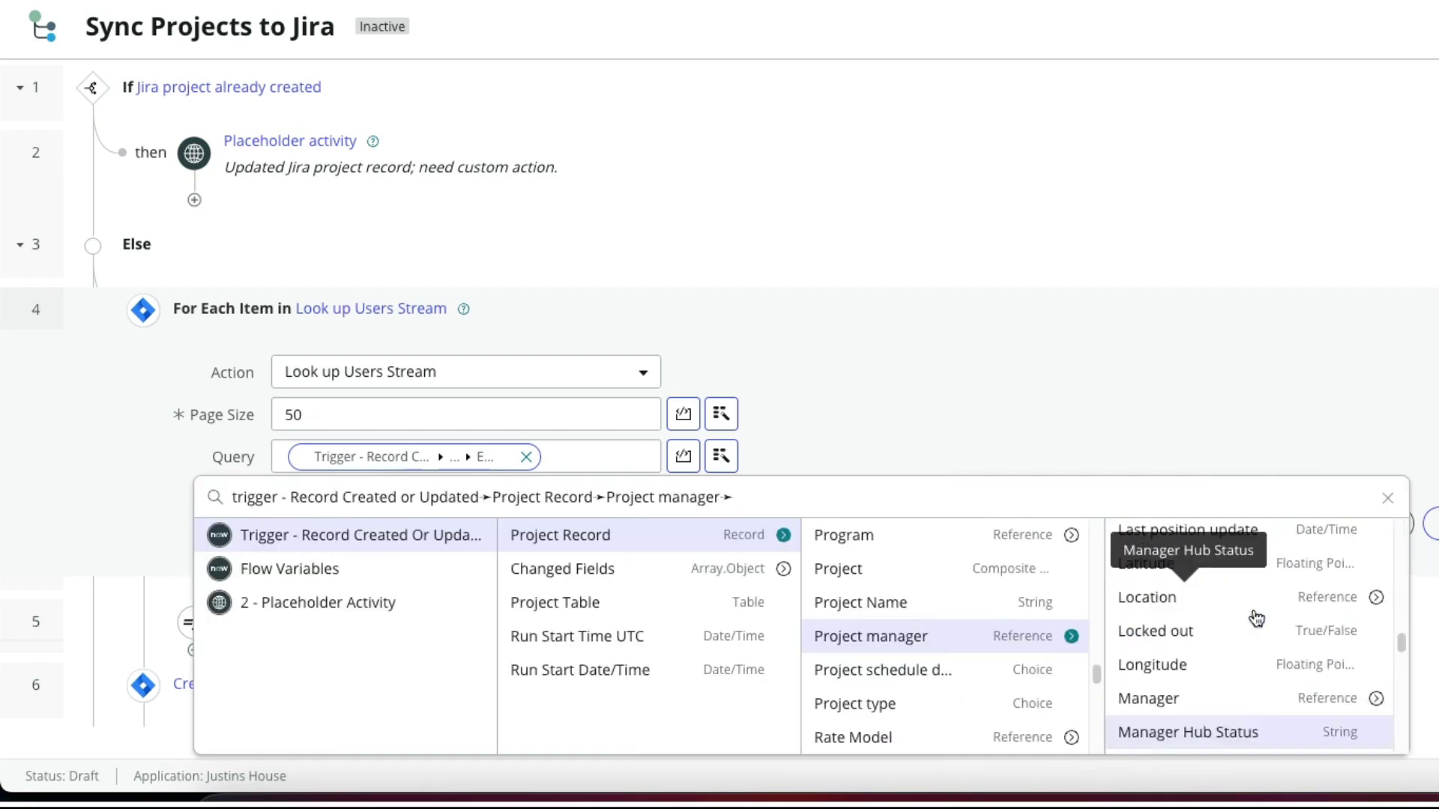
pyautogui.scroll(4, 1248, 619)
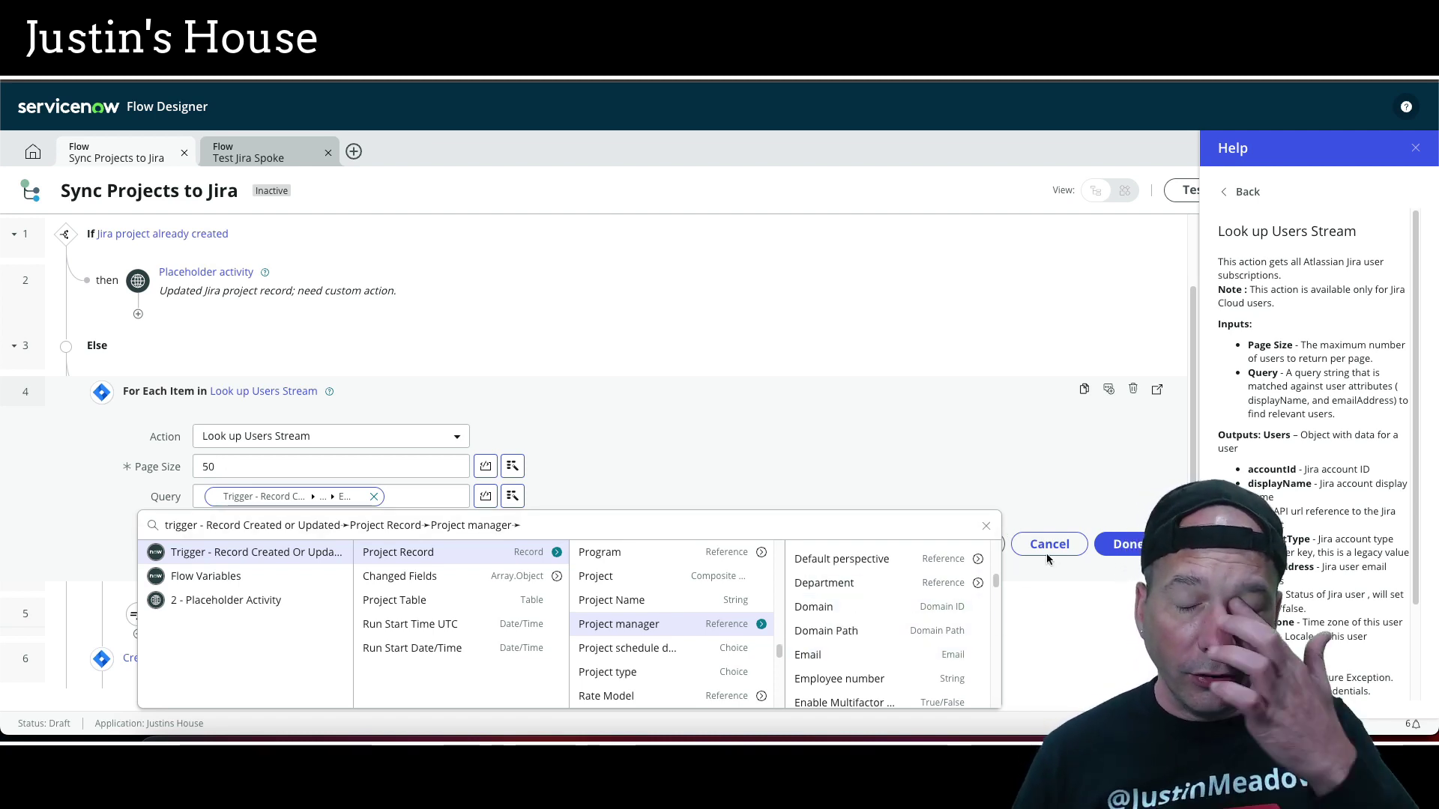
pyautogui.click(1059, 529)
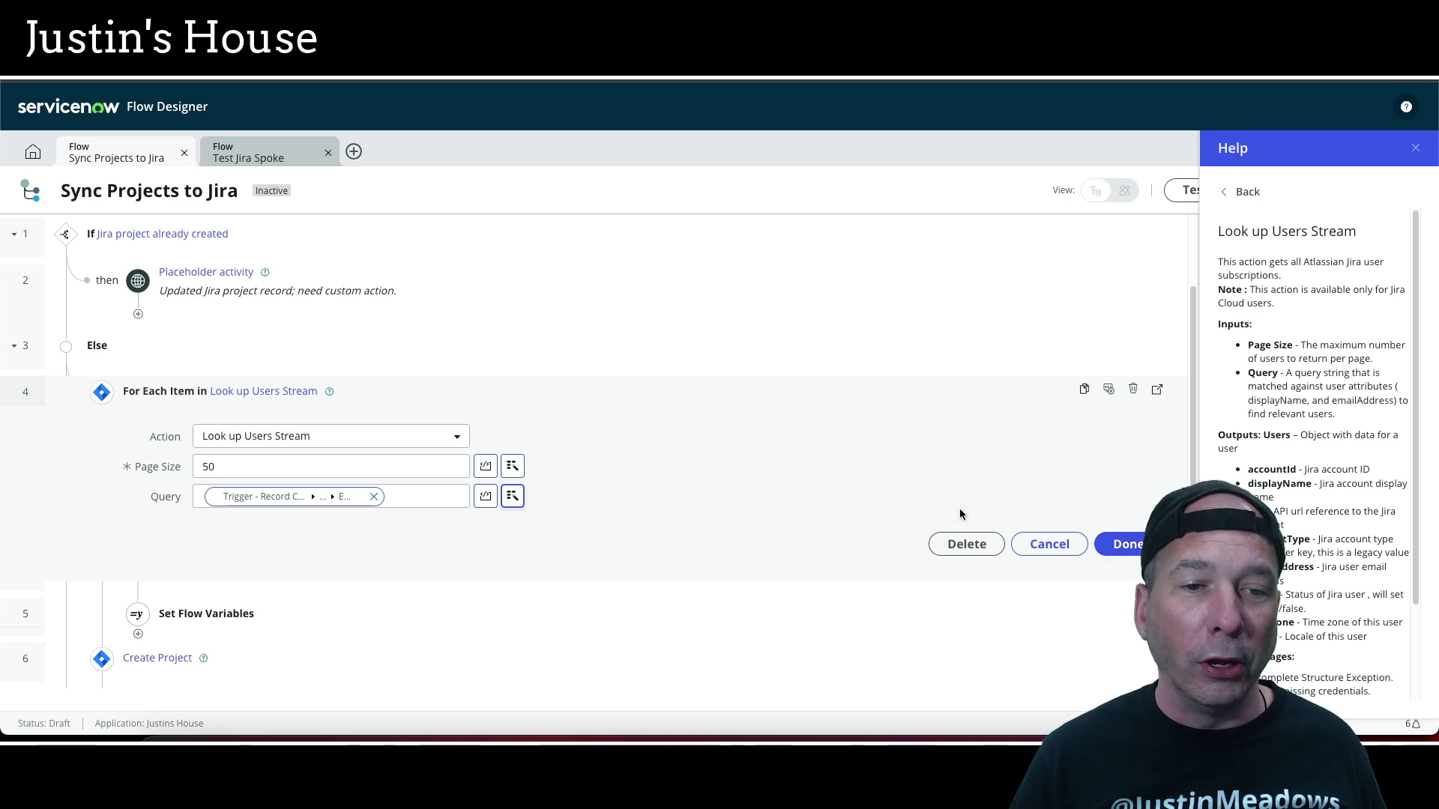
pyautogui.click(1121, 545)
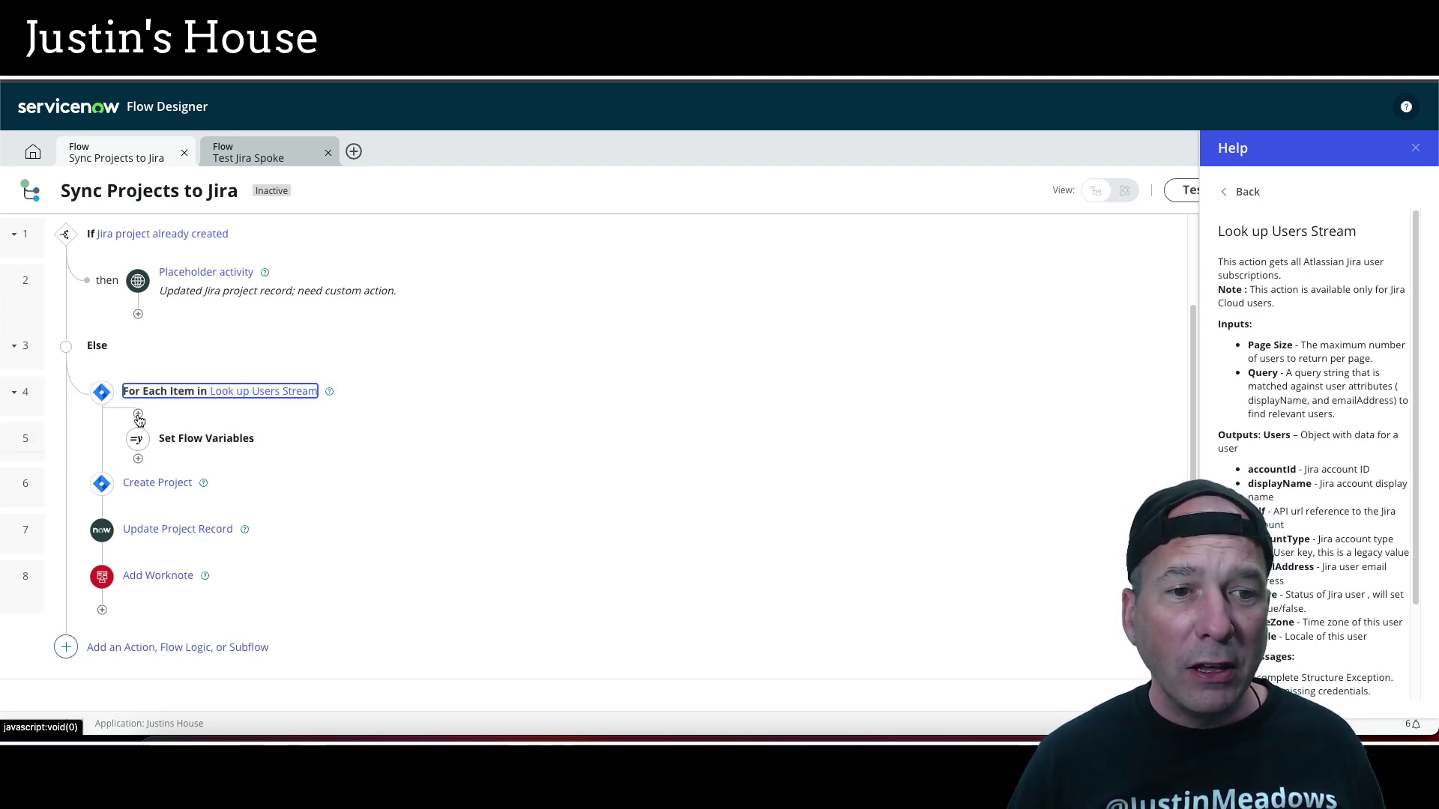
# Cancel the add-step chooser inside the loop and expand Set Flow Variables
pyautogui.click(138, 416)
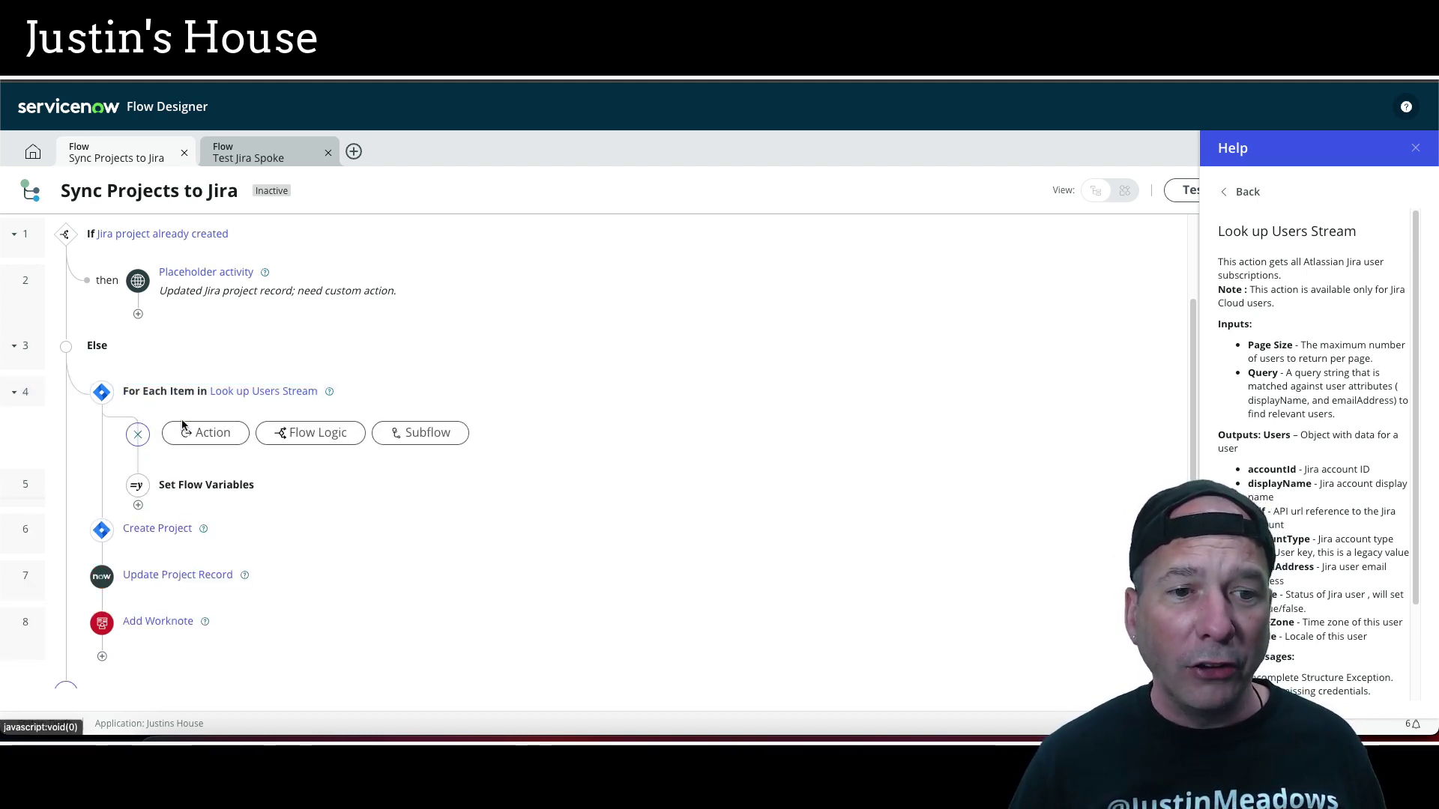
pyautogui.click(284, 437)
pyautogui.click(137, 437)
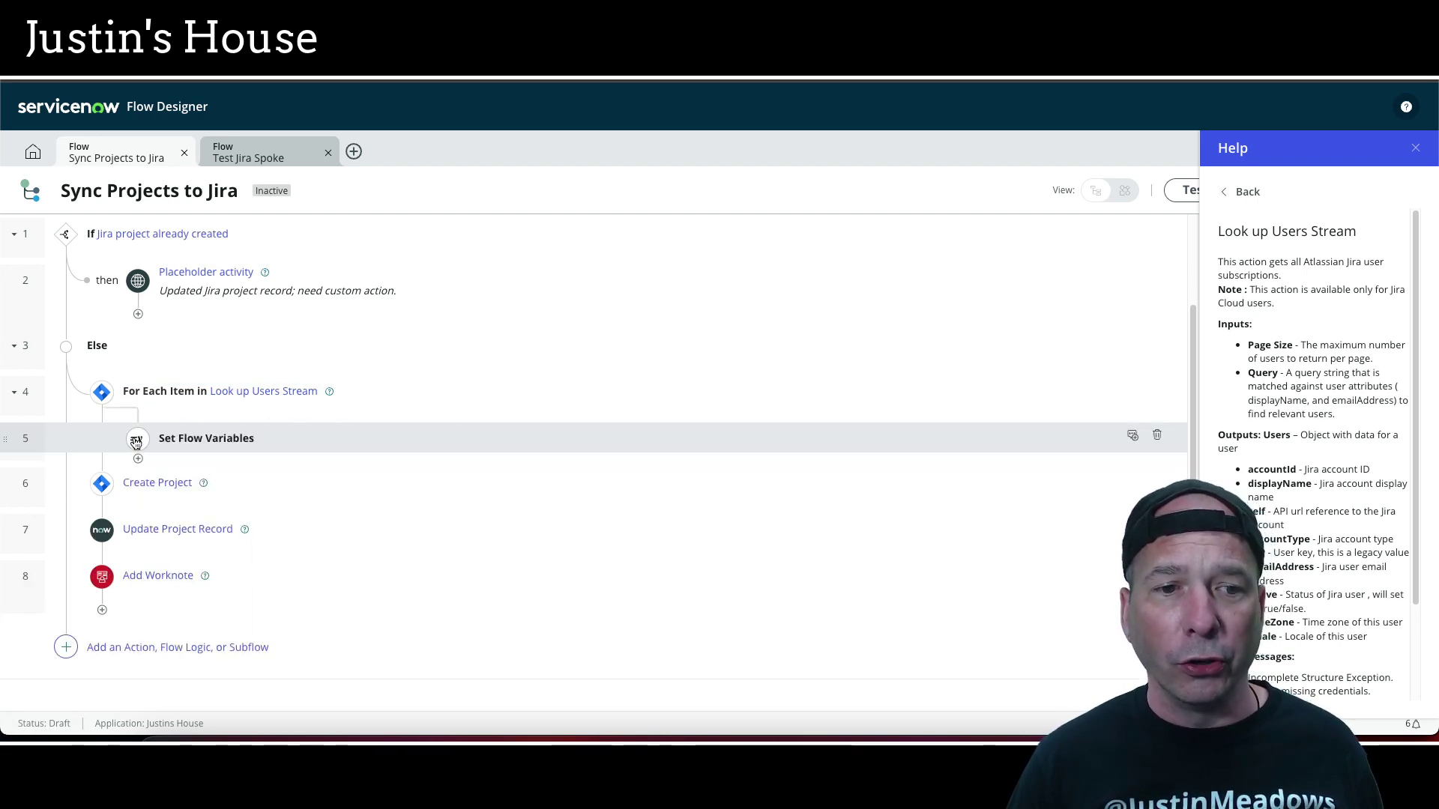
pyautogui.click(313, 439)
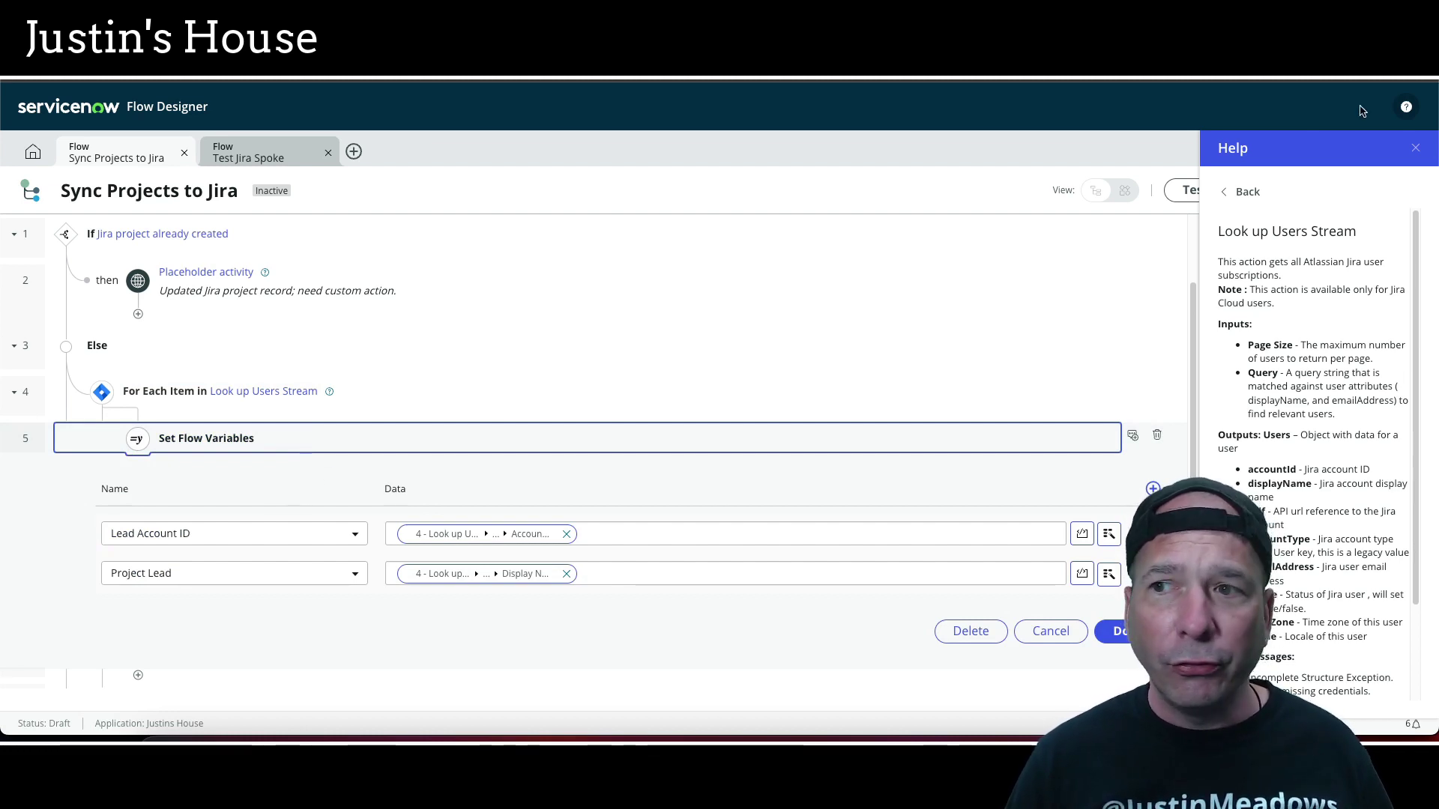
# Close Help and confirm Lead Account ID and Project Lead are String flow variables
pyautogui.click(1416, 148)
pyautogui.click(1409, 189)
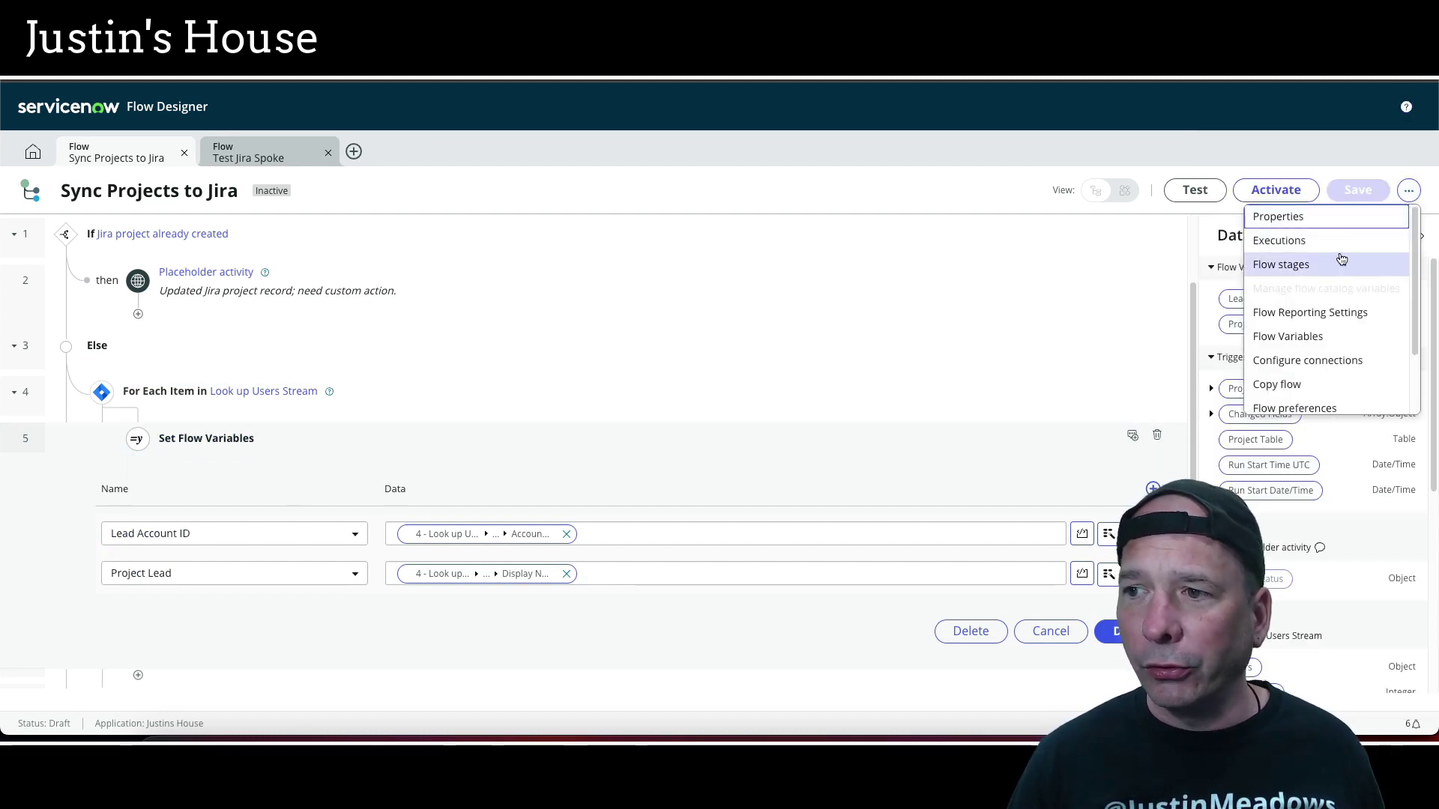
pyautogui.click(1308, 336)
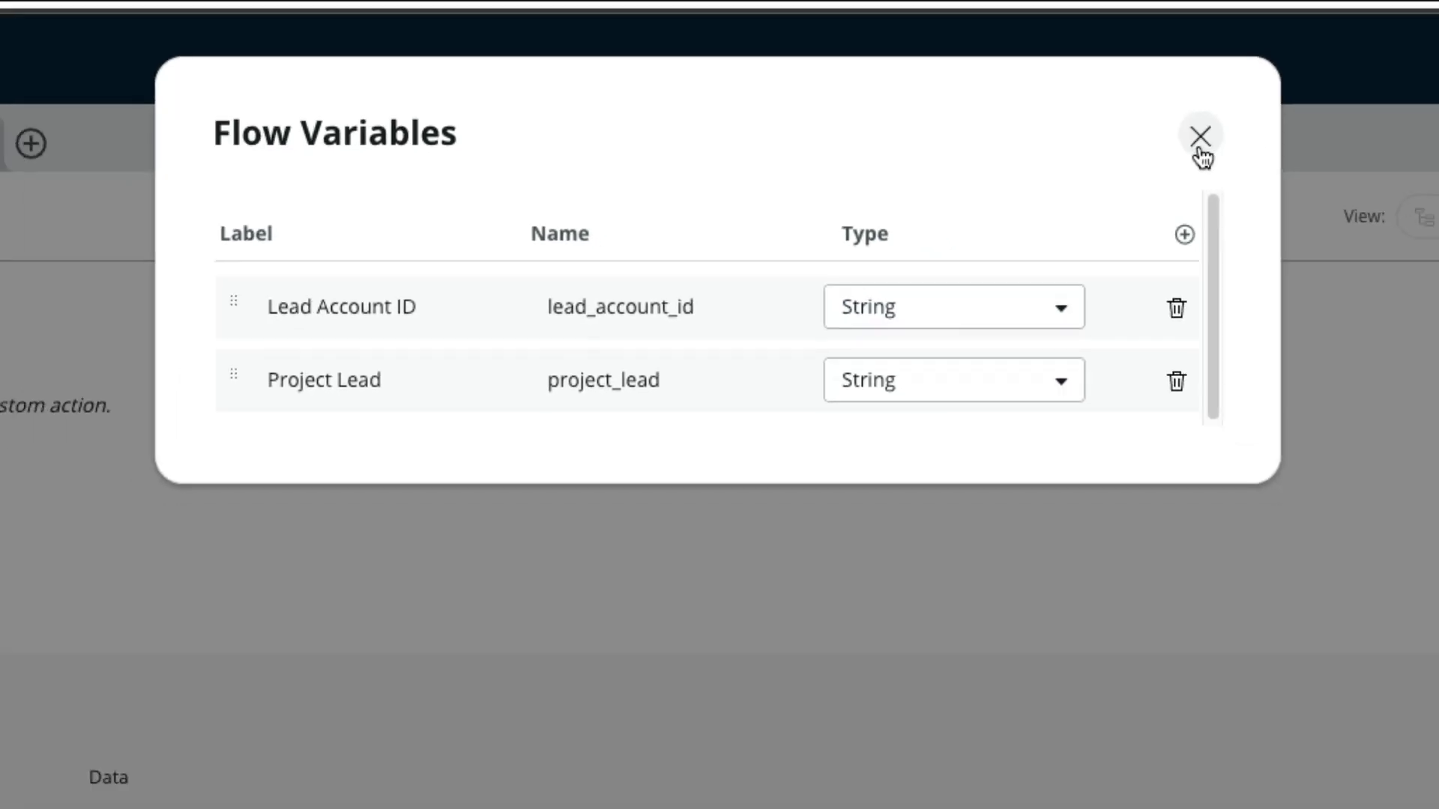
pyautogui.click(1200, 143)
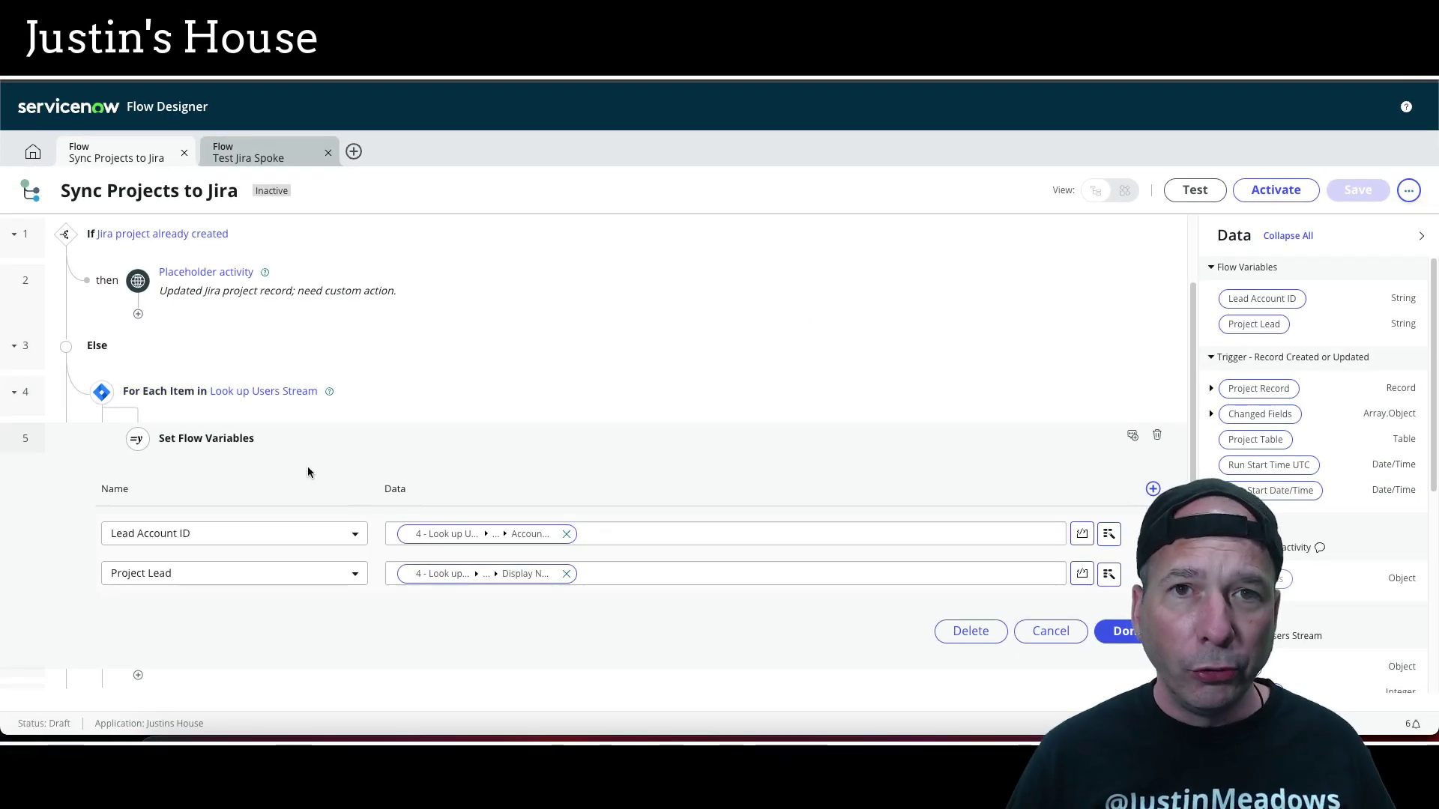
# Check that Lead Account ID takes the looked-up users' Account ID in the pill picker
pyautogui.scroll(-1, 370, 532)
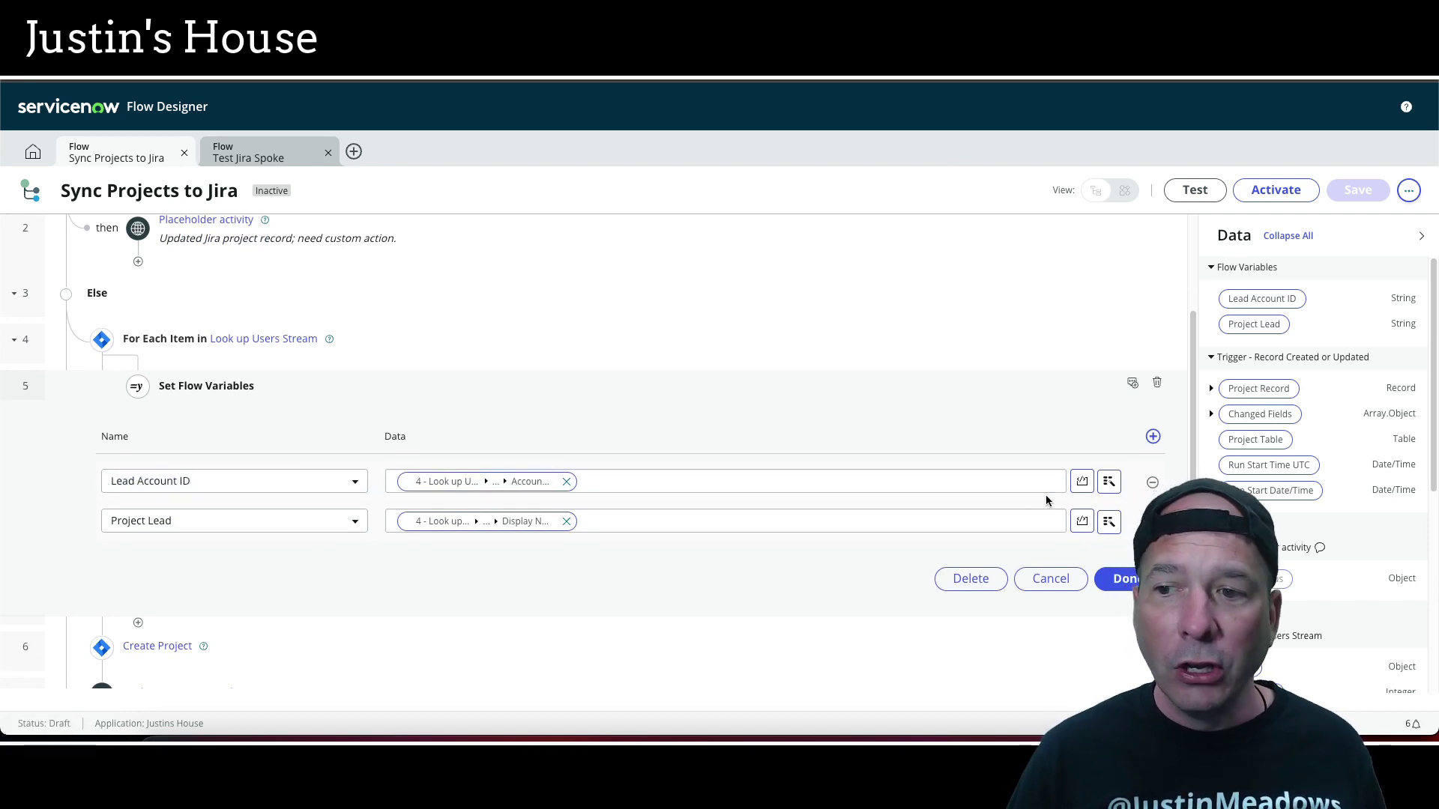
pyautogui.click(1110, 484)
pyautogui.click(1063, 608)
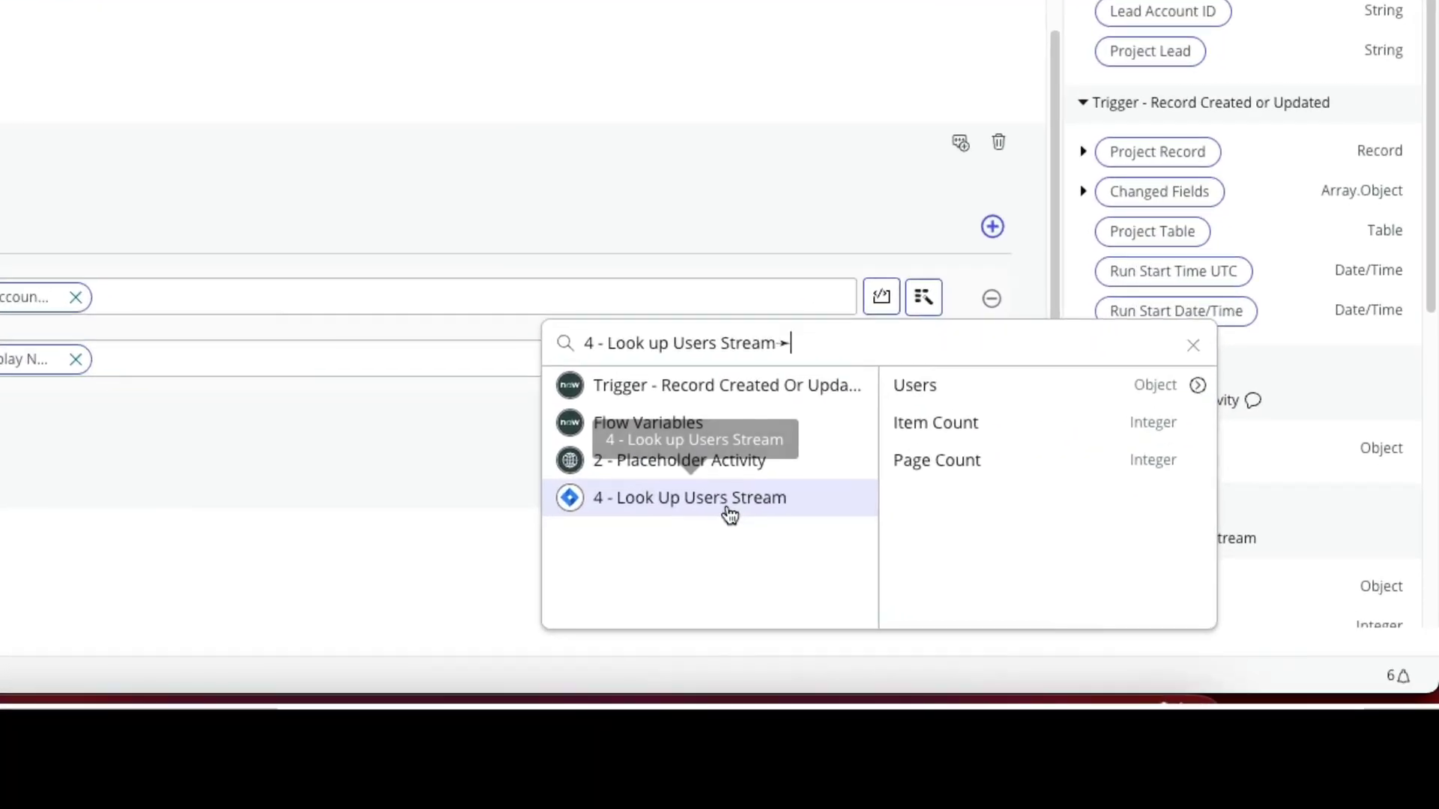
pyautogui.click(1197, 386)
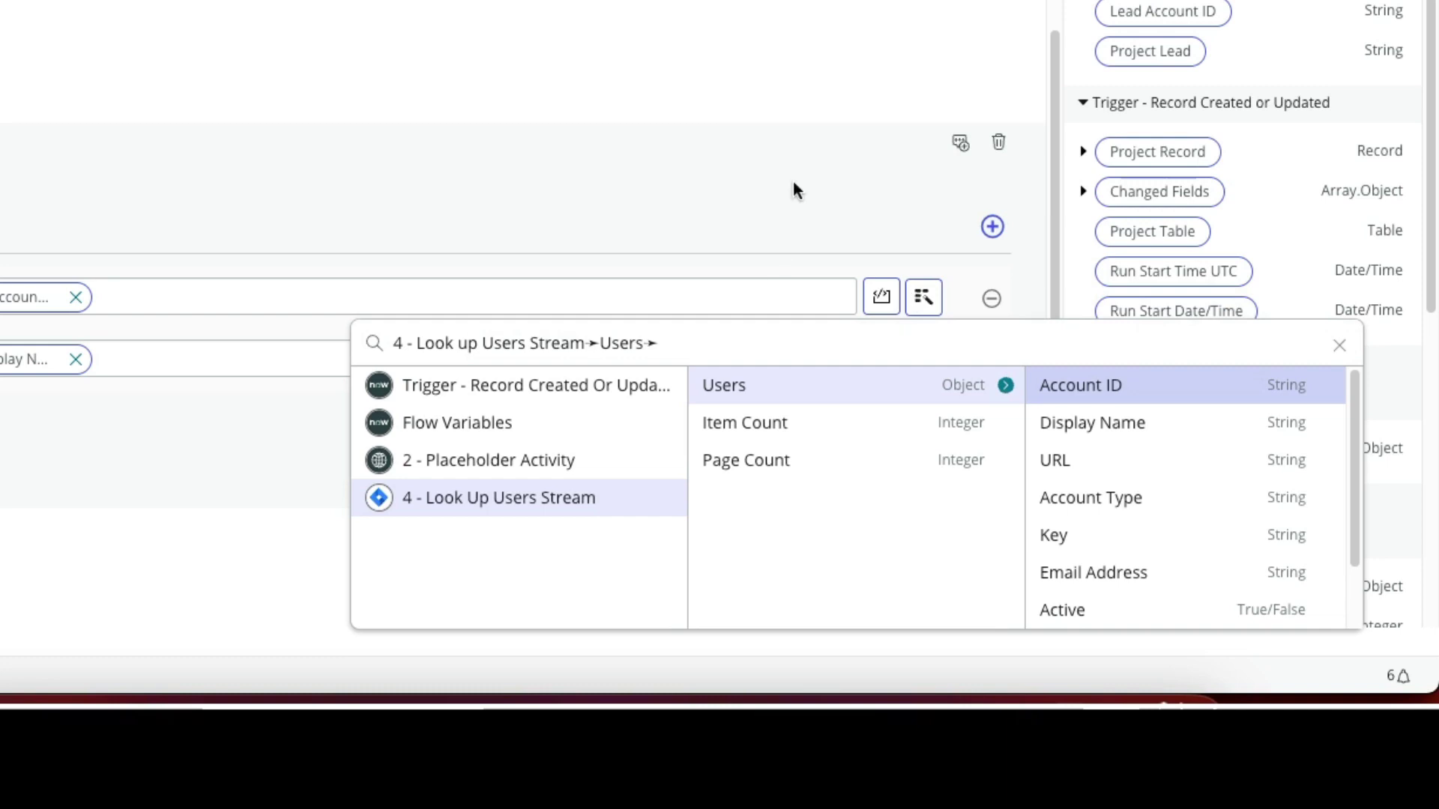
pyautogui.click(780, 255)
# Check that Project Lead takes the users' Display Name, then collapse Set Flow Variables
pyautogui.click(923, 361)
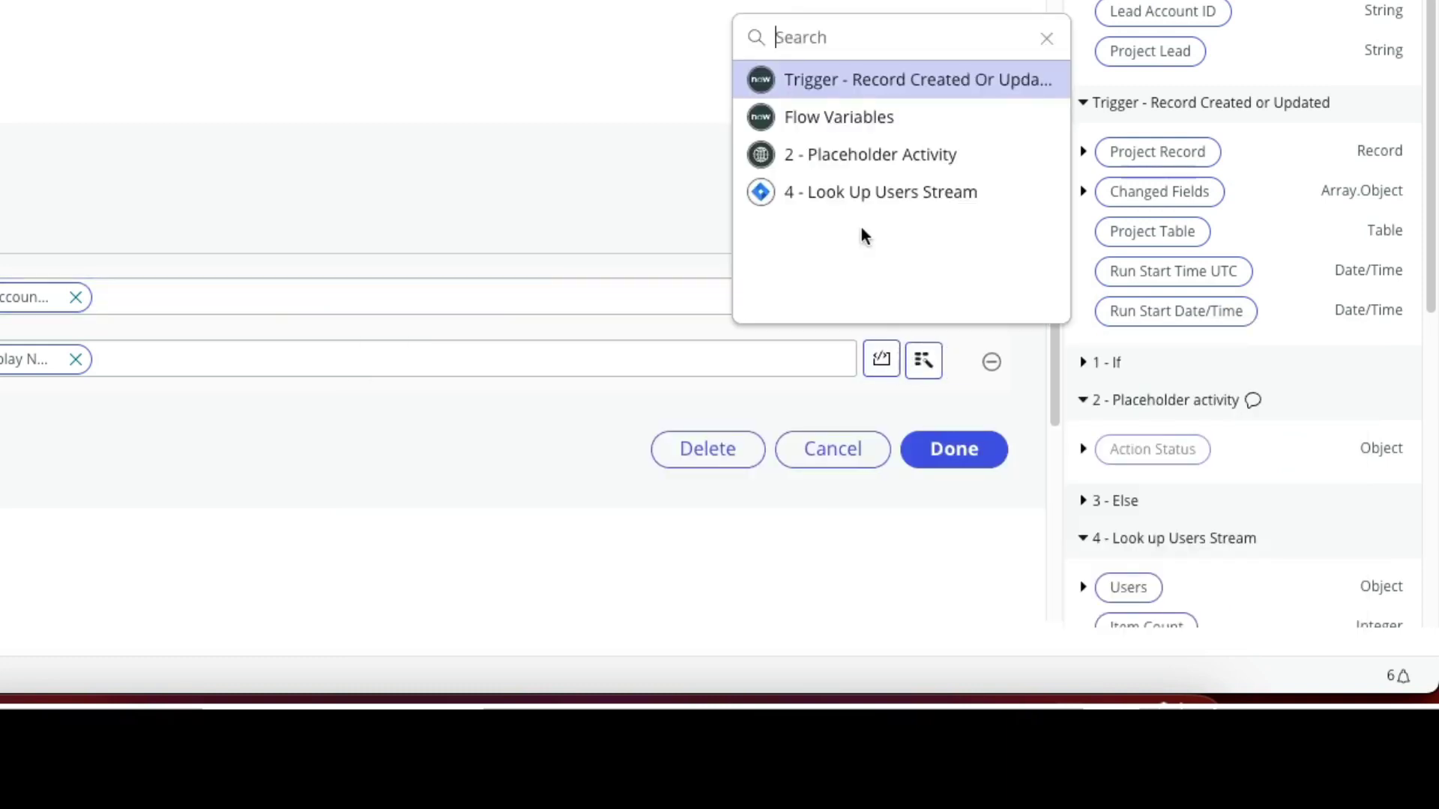
pyautogui.click(846, 193)
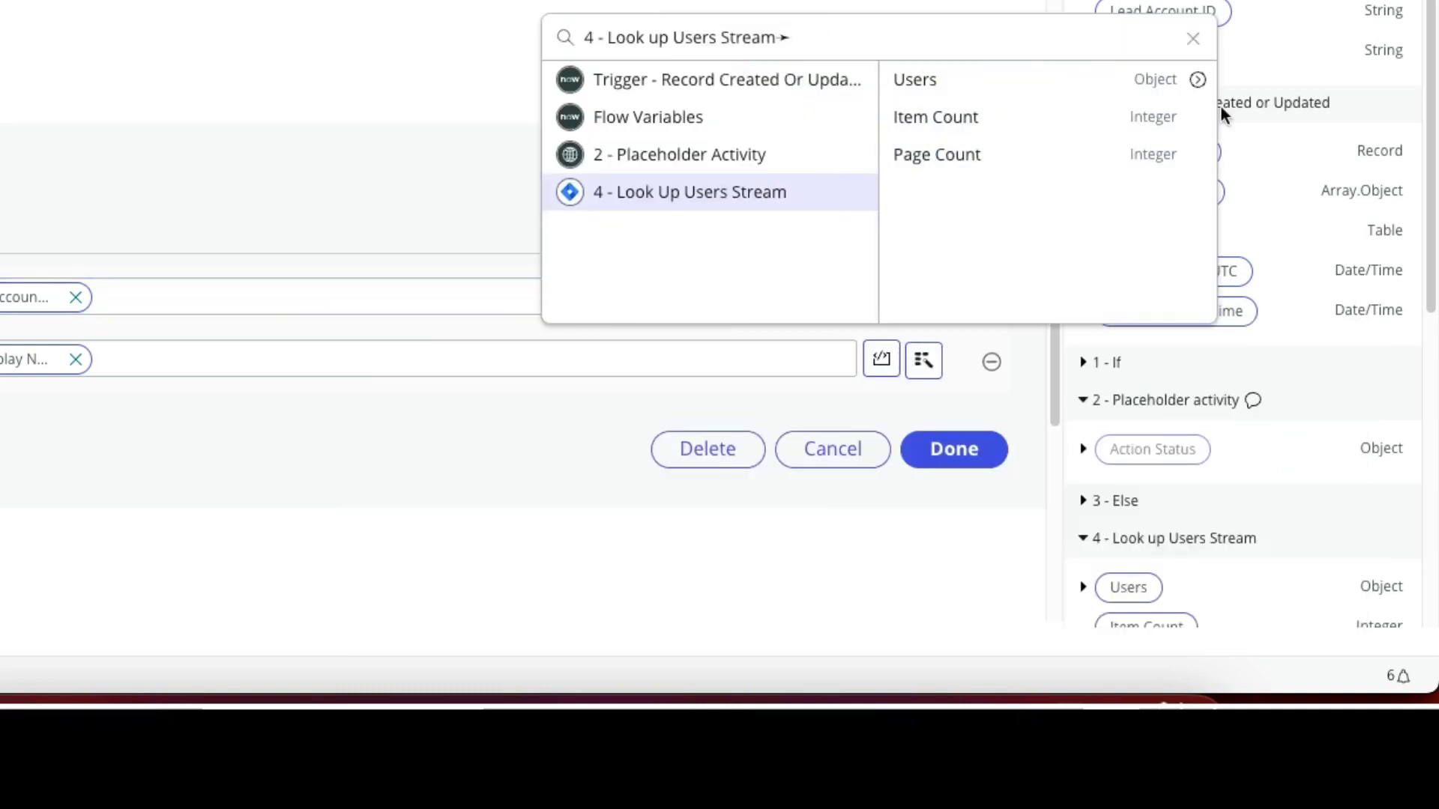
pyautogui.click(1200, 80)
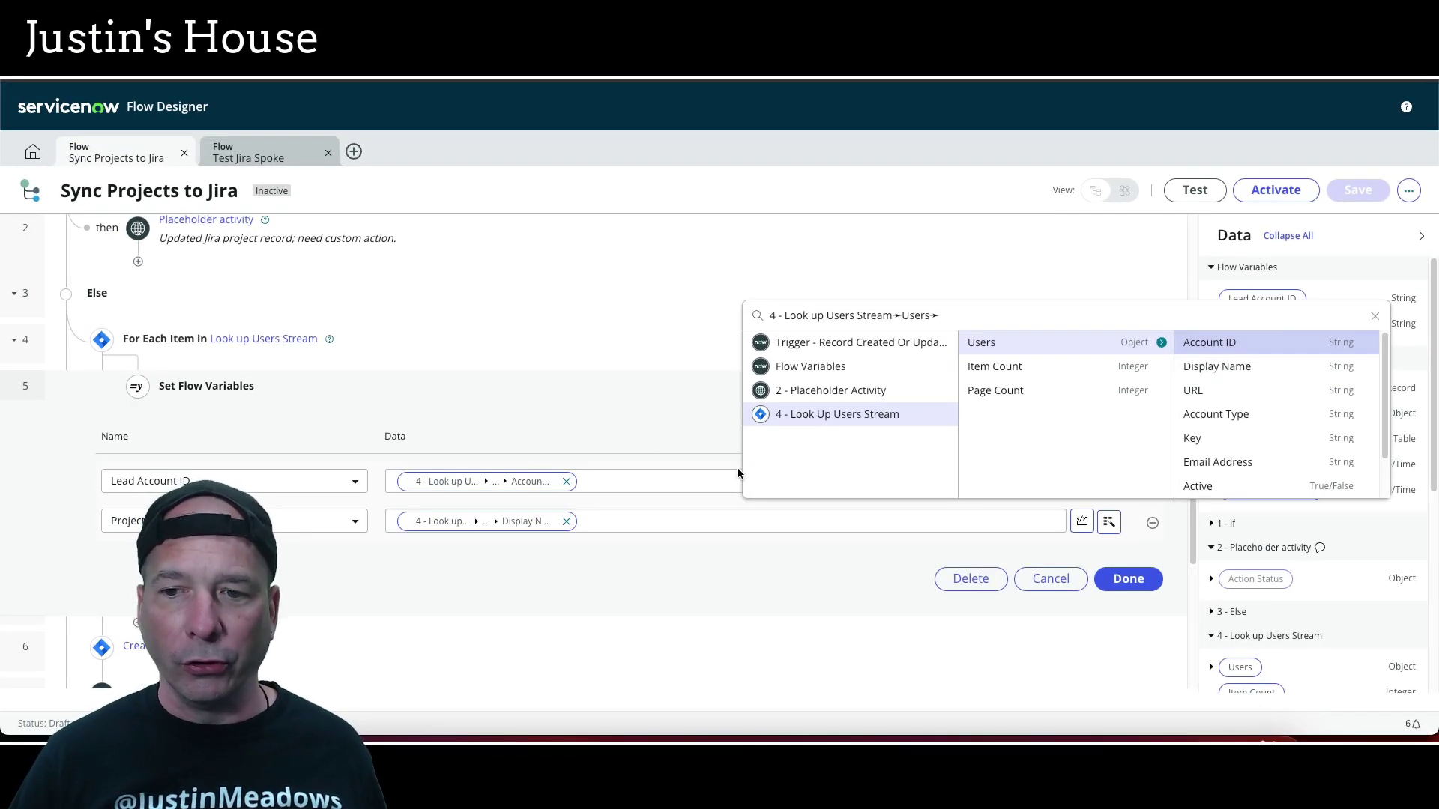
pyautogui.click(738, 468)
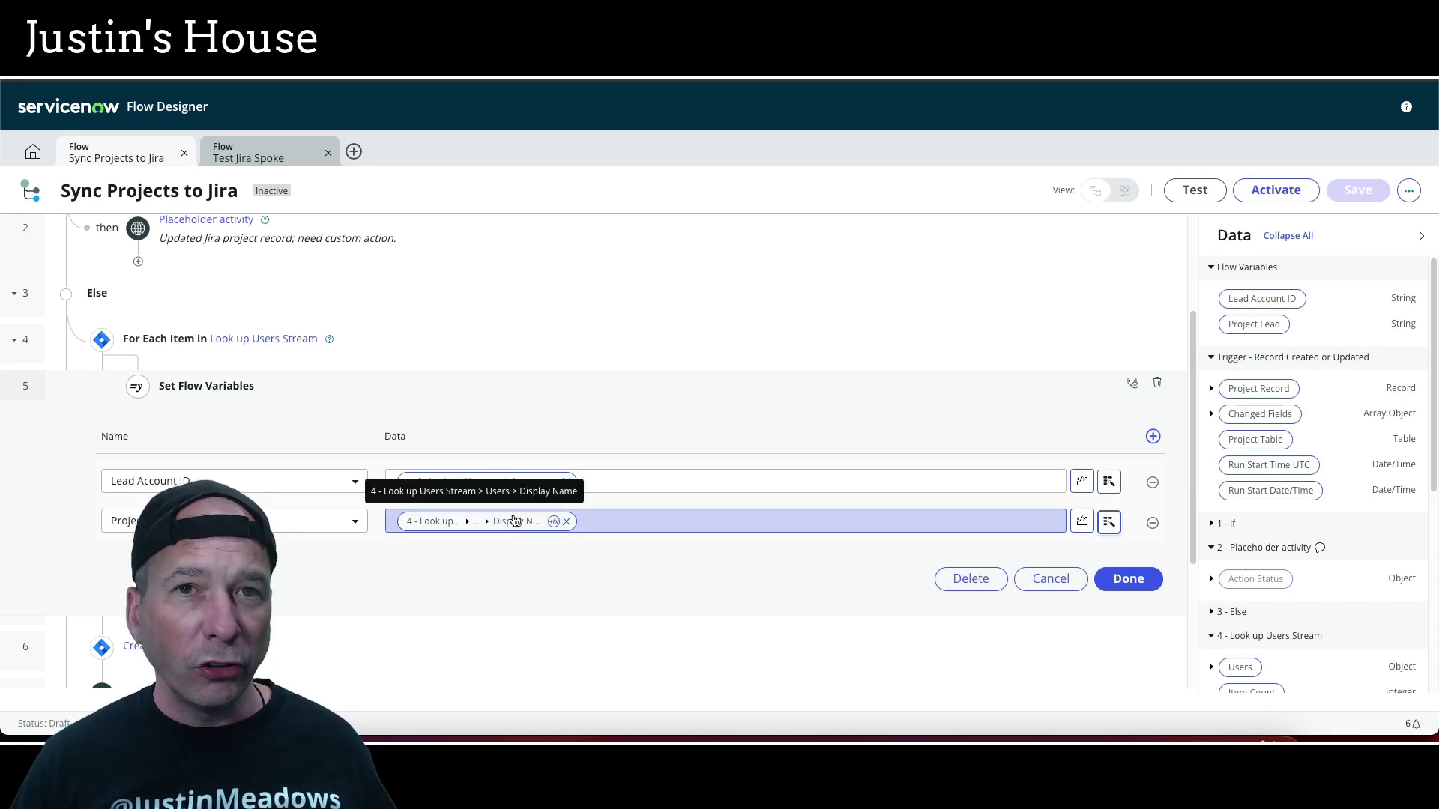
pyautogui.click(1122, 579)
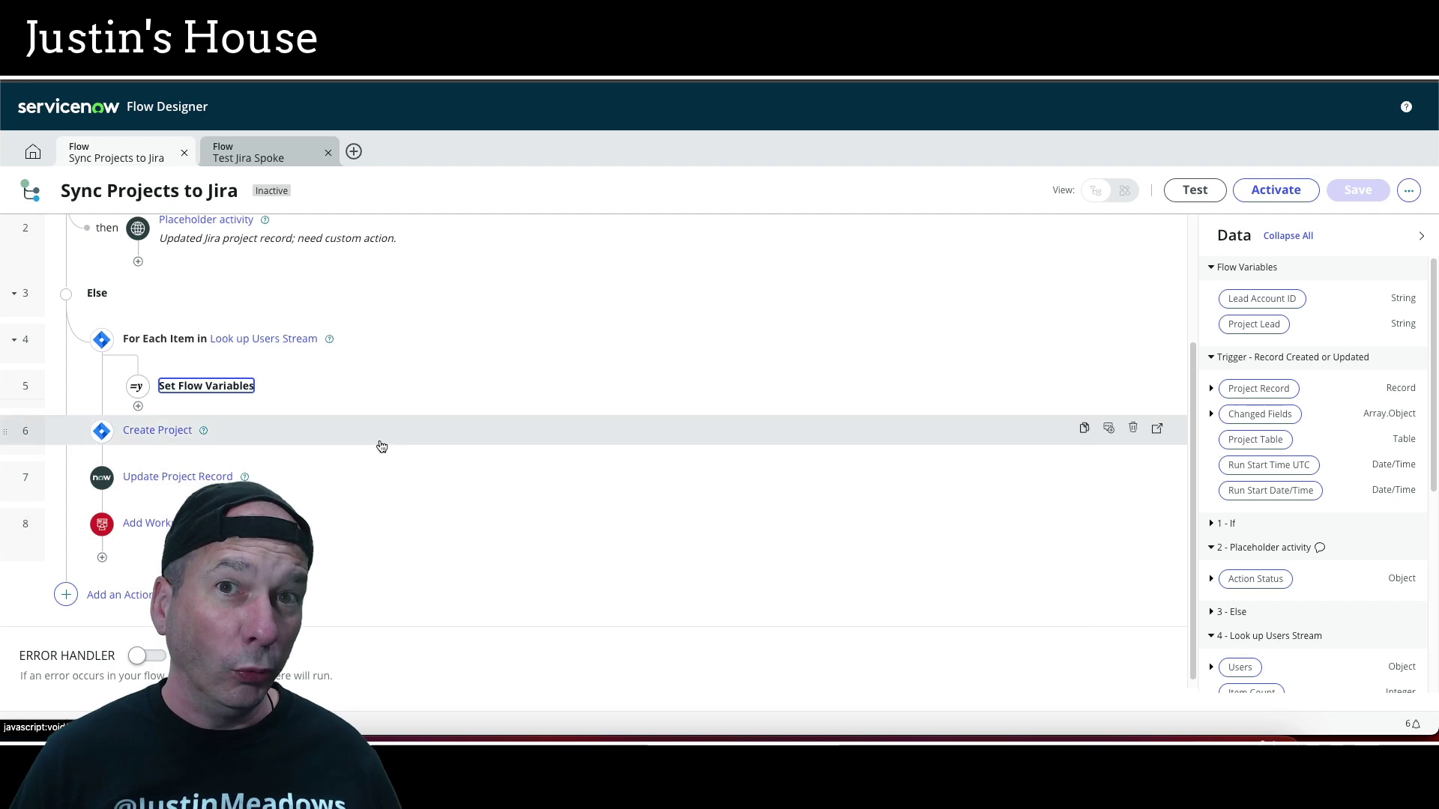
pyautogui.click(258, 432)
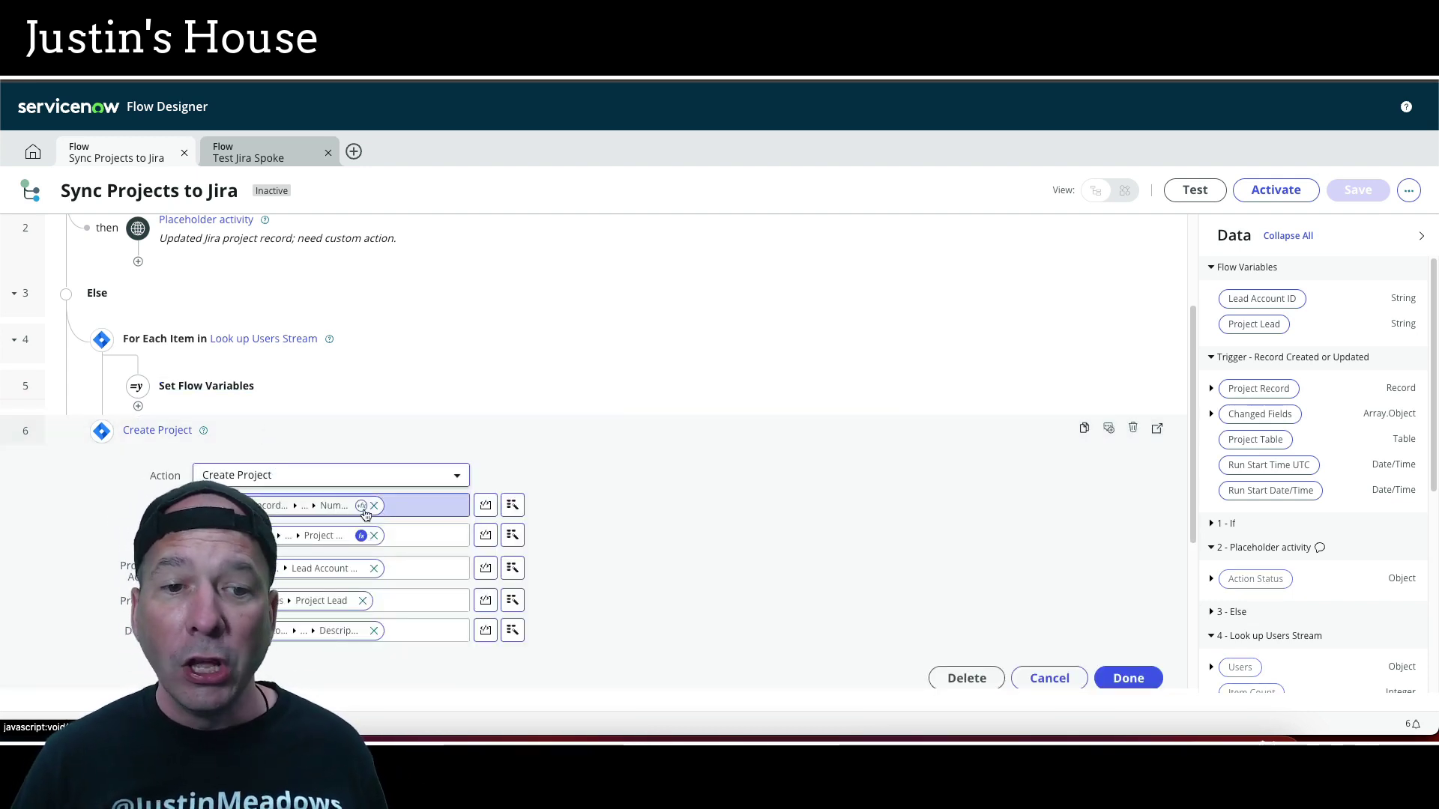
pyautogui.scroll(-1, 591, 481)
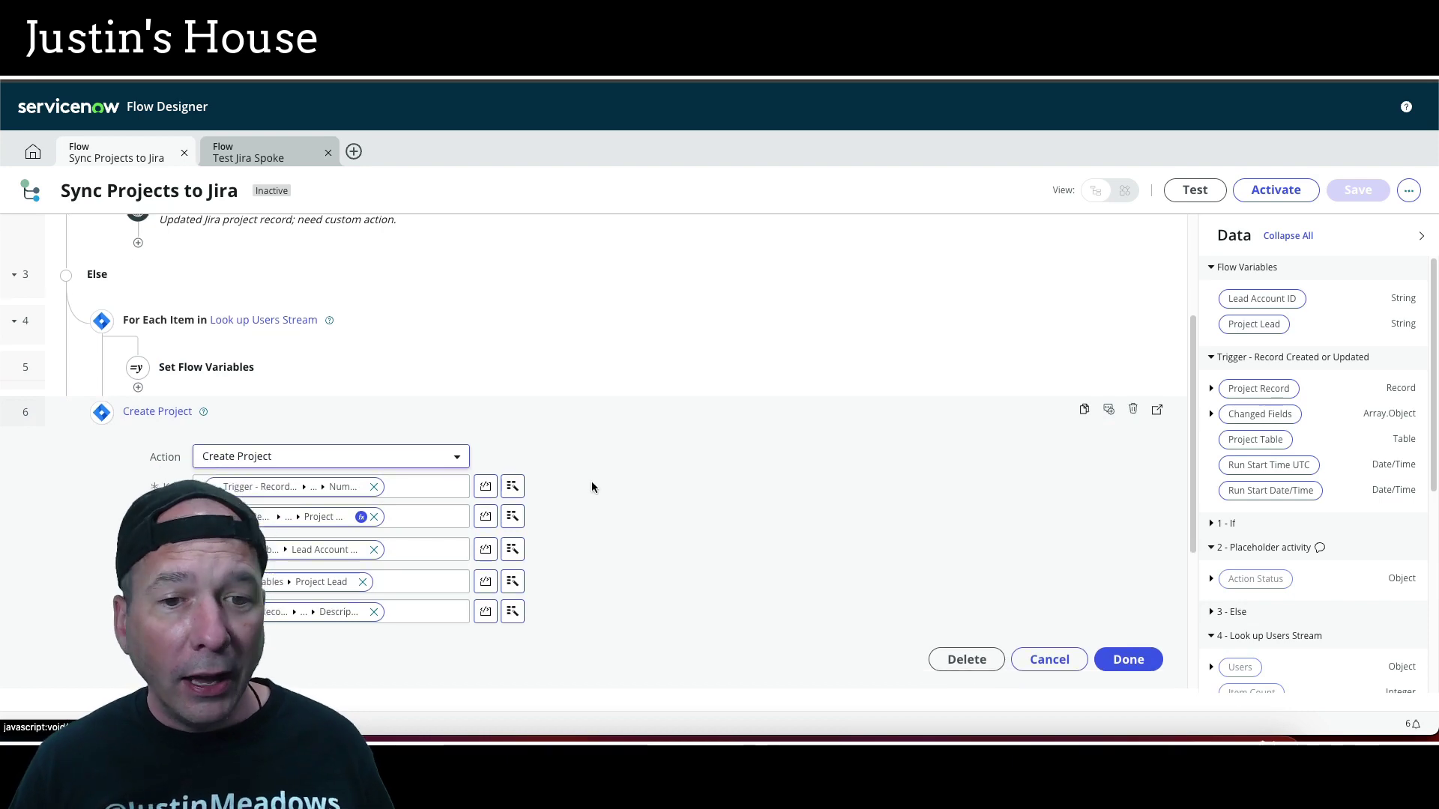
pyautogui.click(512, 435)
pyautogui.click(588, 485)
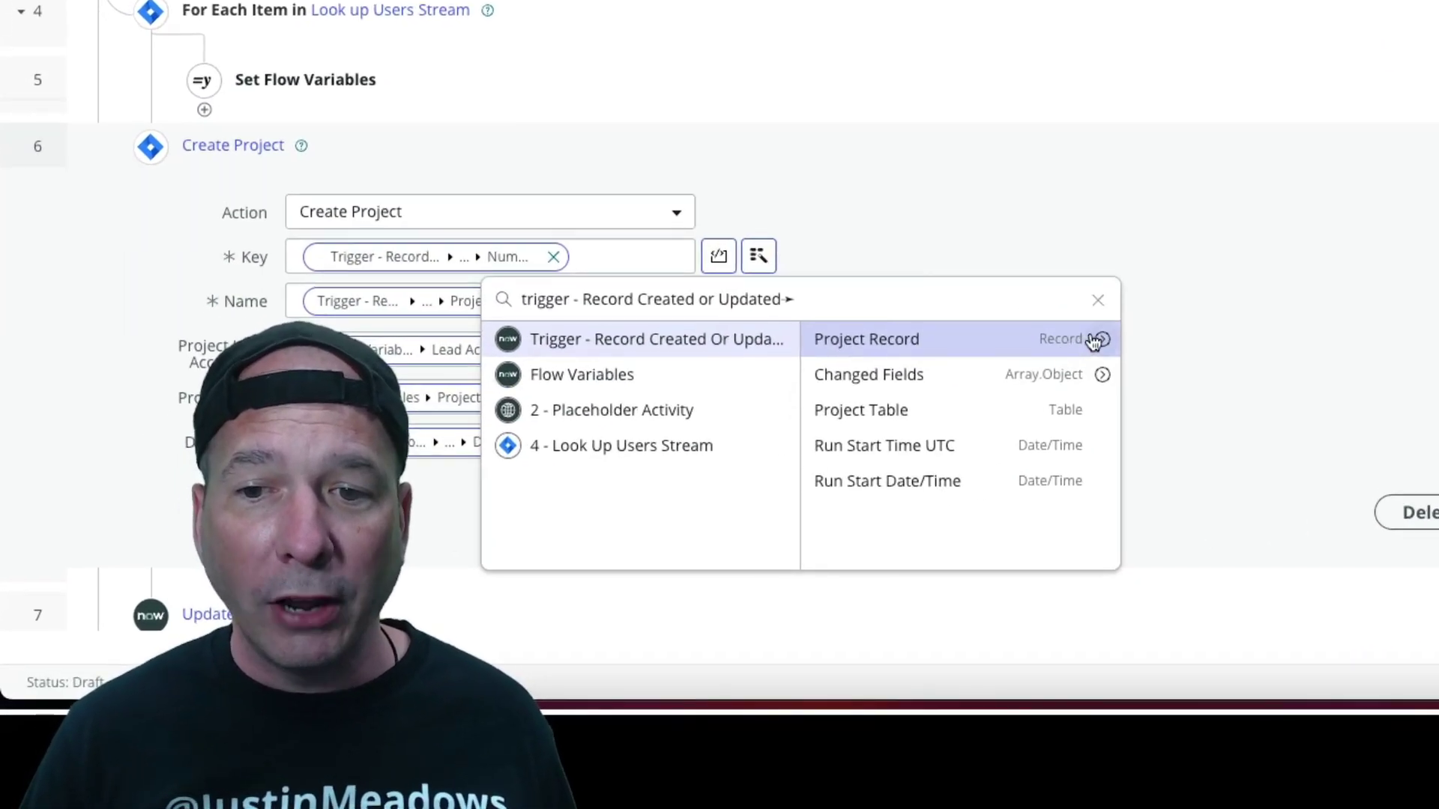
pyautogui.click(783, 471)
pyautogui.scroll(-15, 1150, 476)
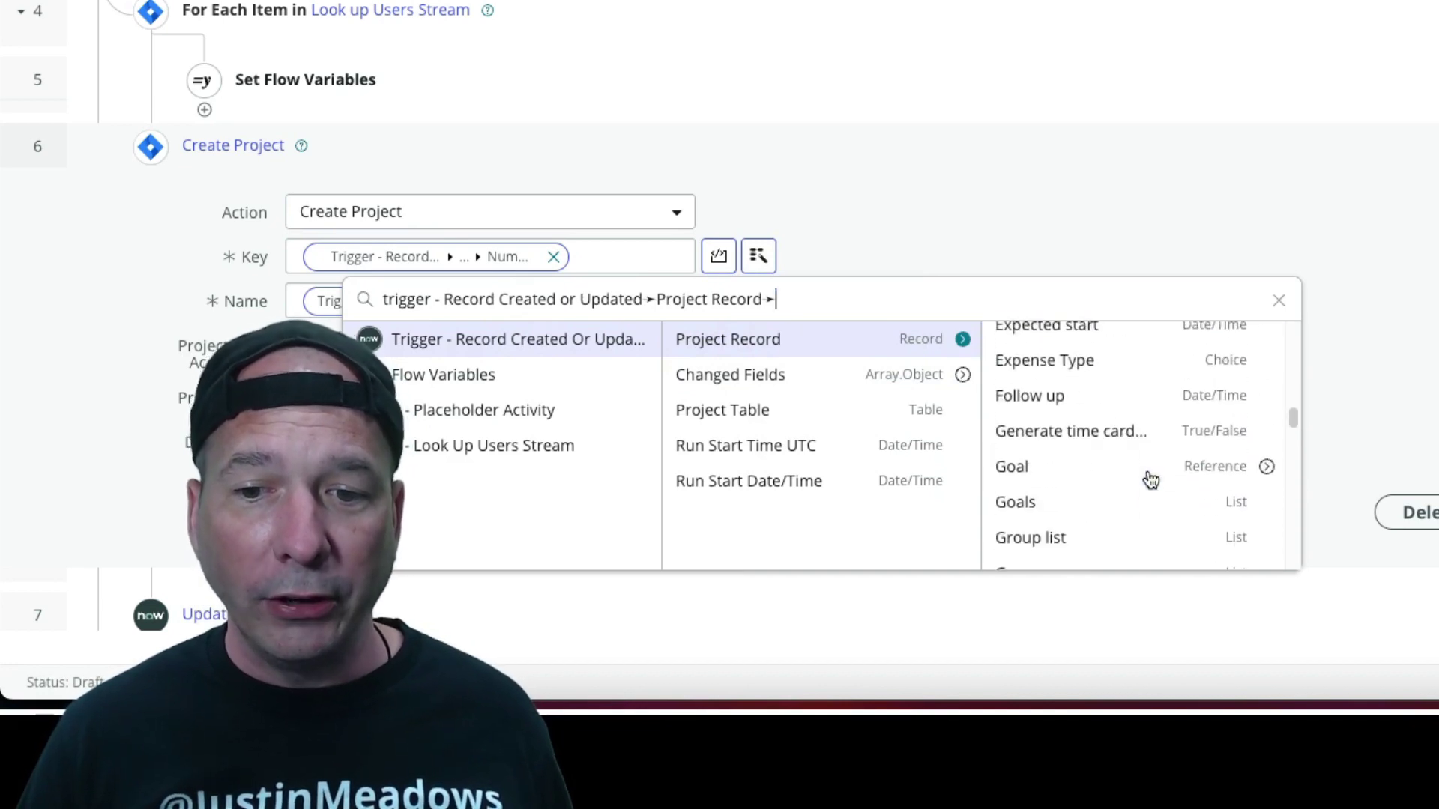
pyautogui.scroll(-5, 1147, 484)
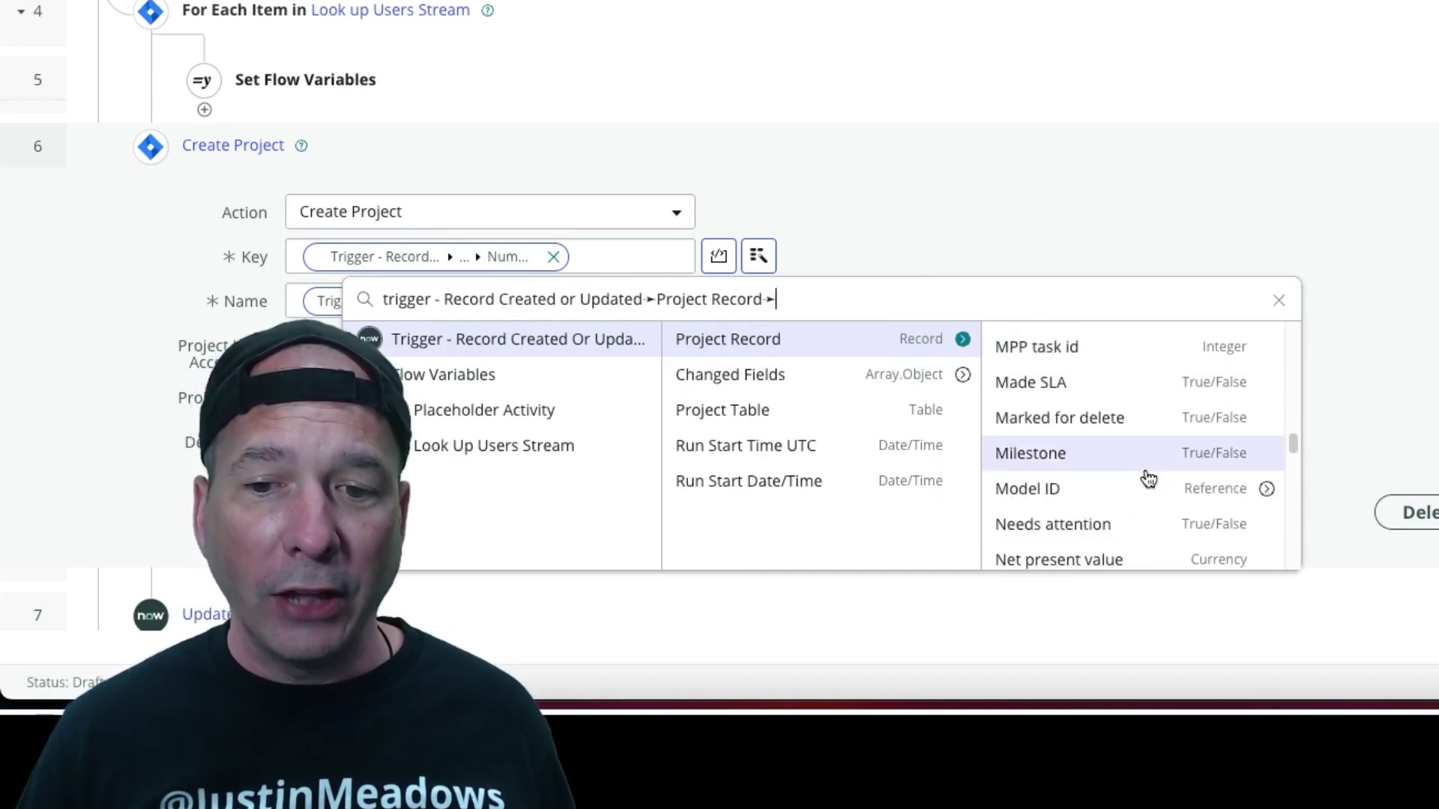
pyautogui.scroll(-1, 1063, 546)
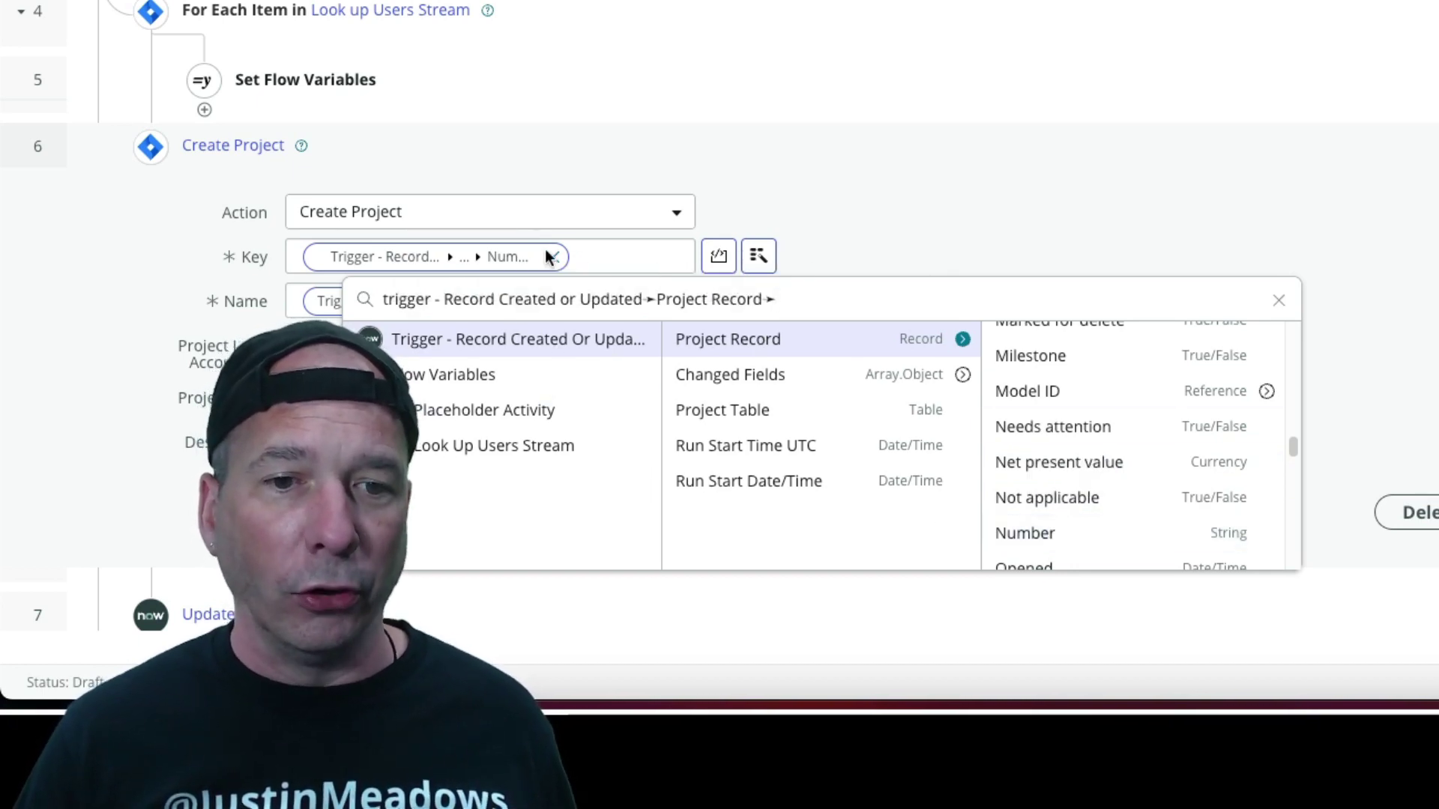
pyautogui.click(735, 253)
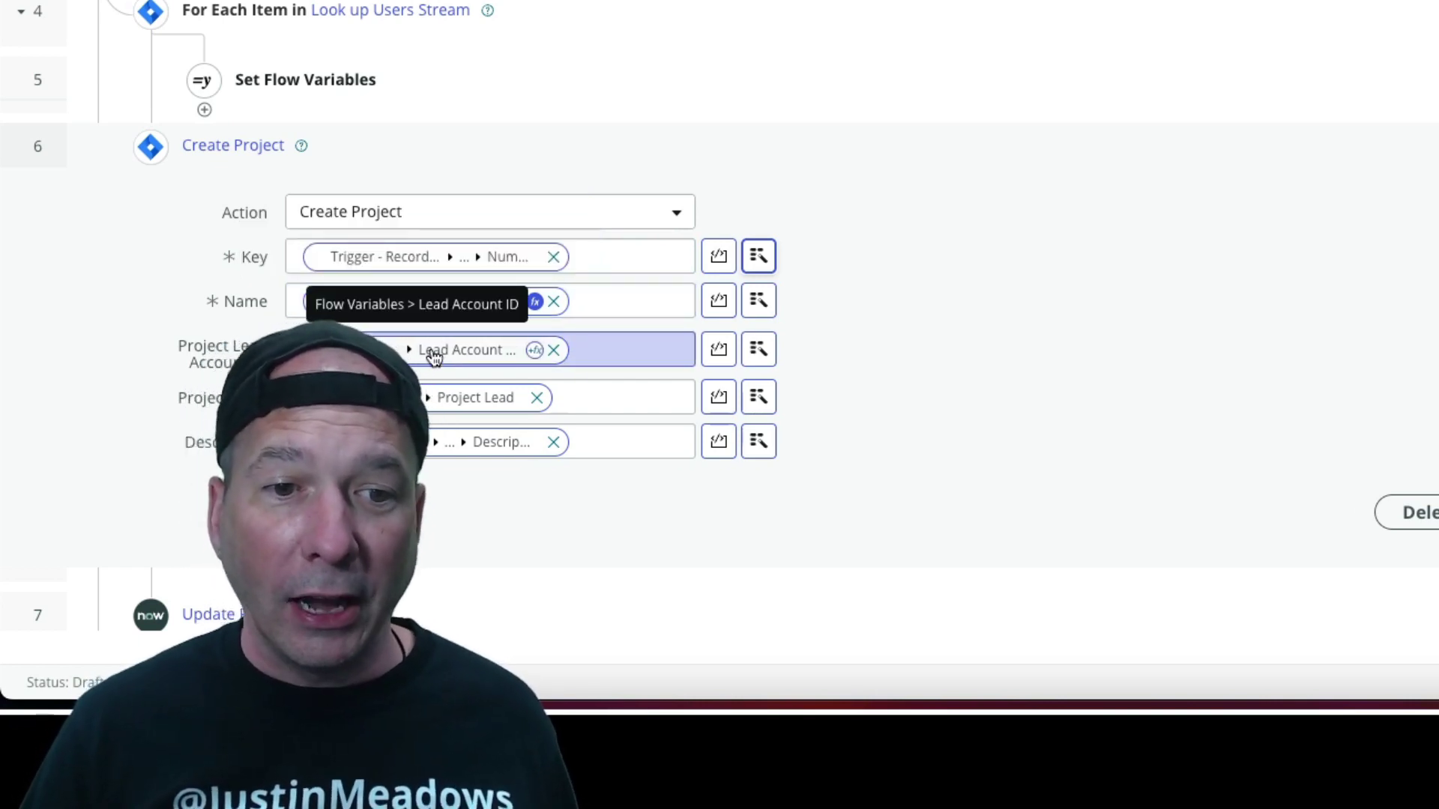
pyautogui.click(758, 349)
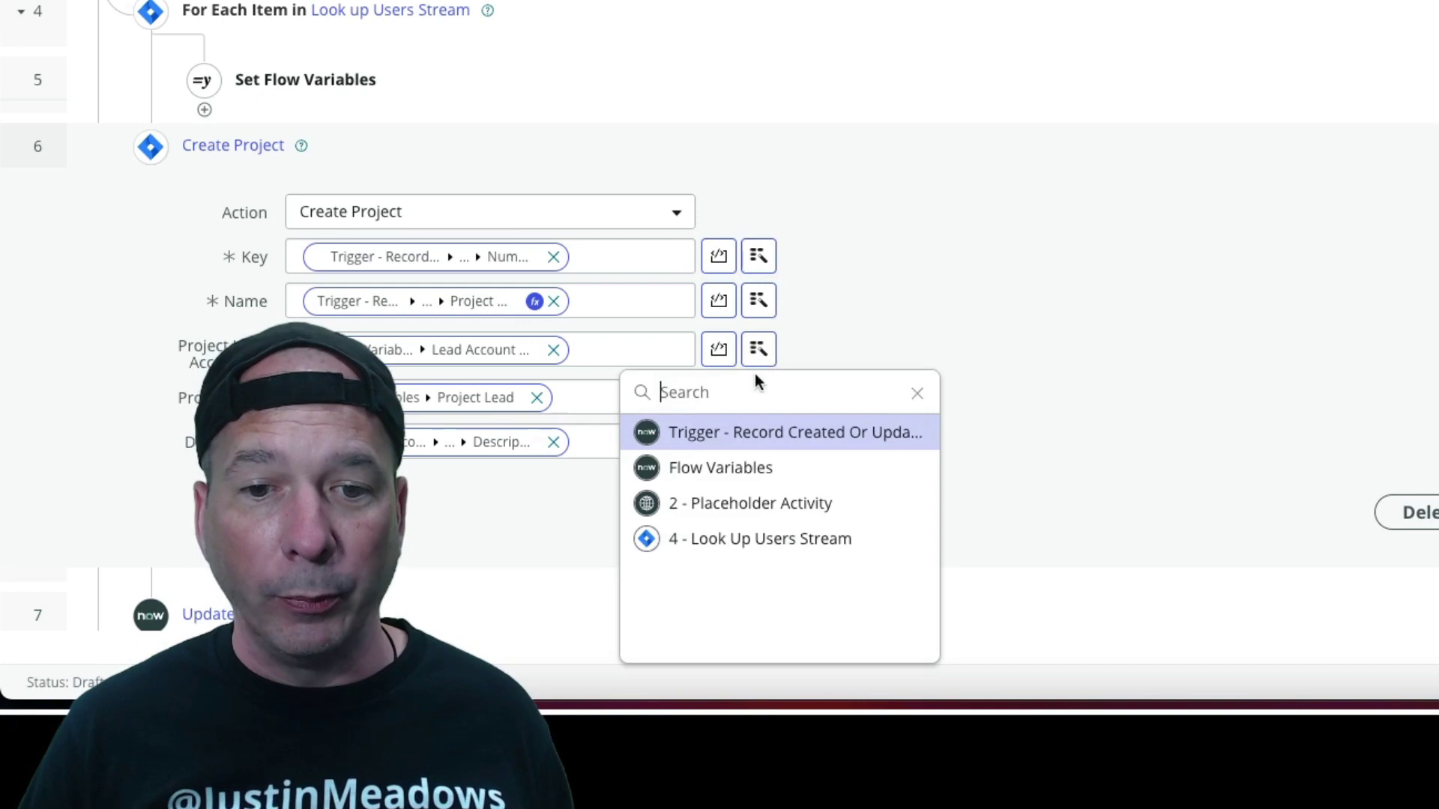
pyautogui.click(762, 468)
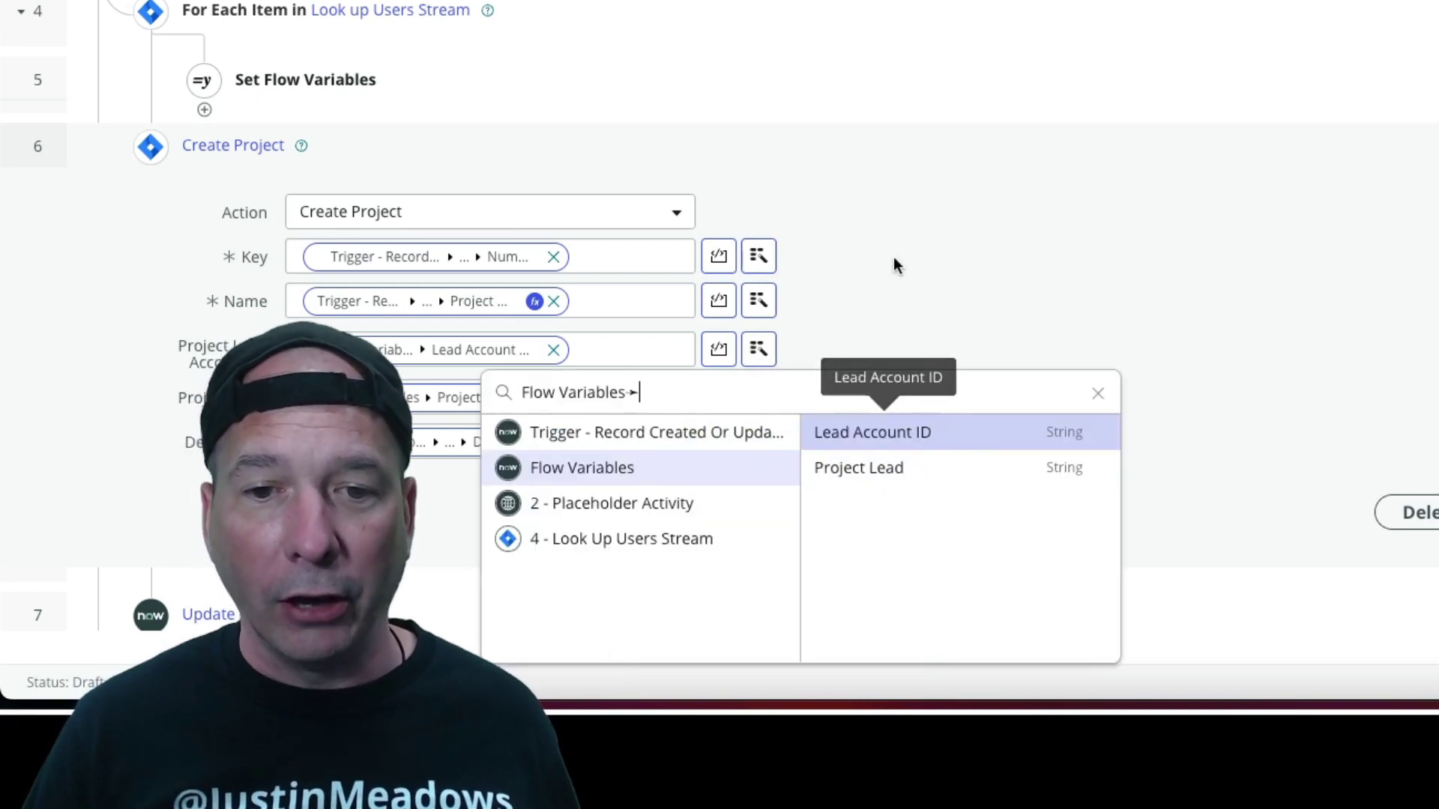
pyautogui.click(805, 299)
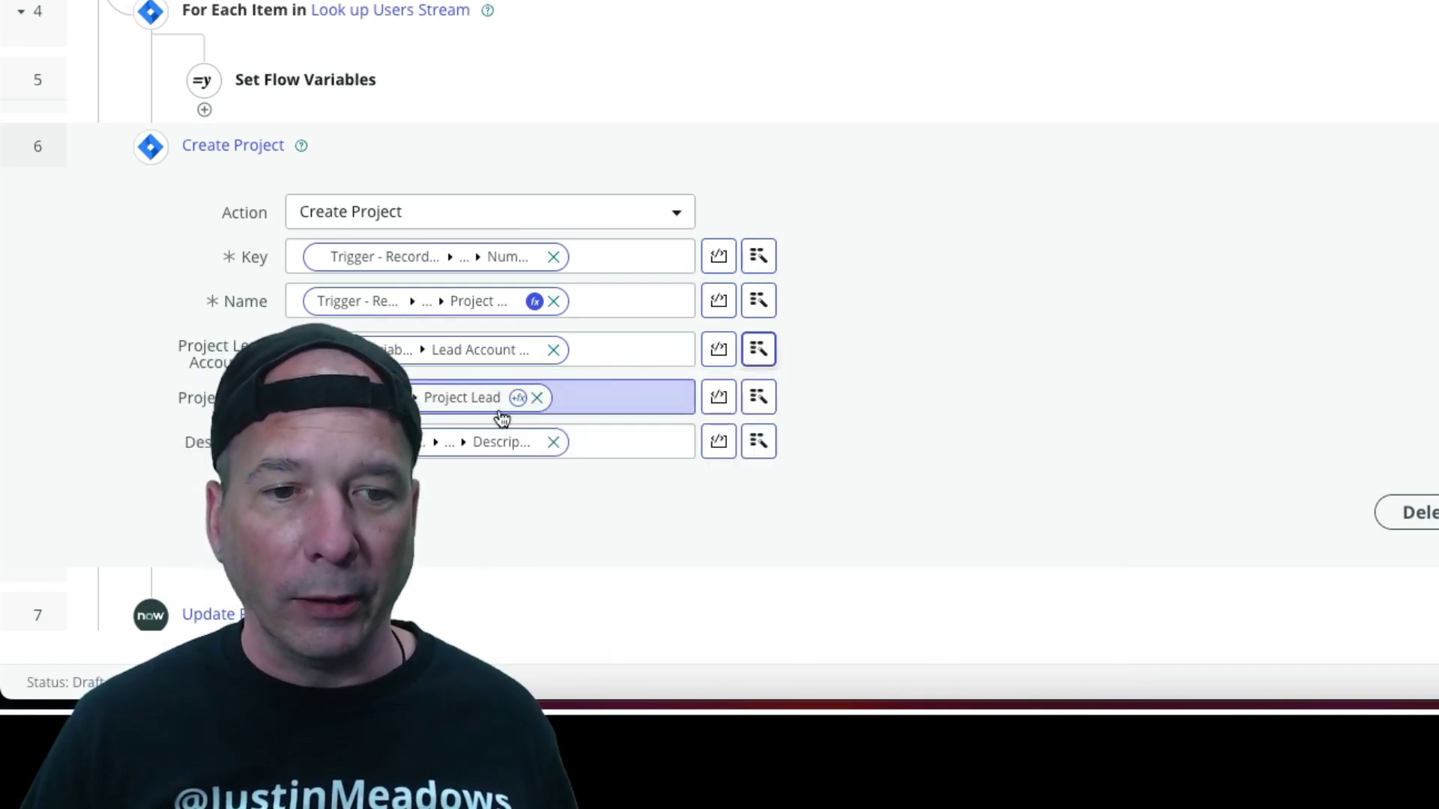
pyautogui.click(761, 408)
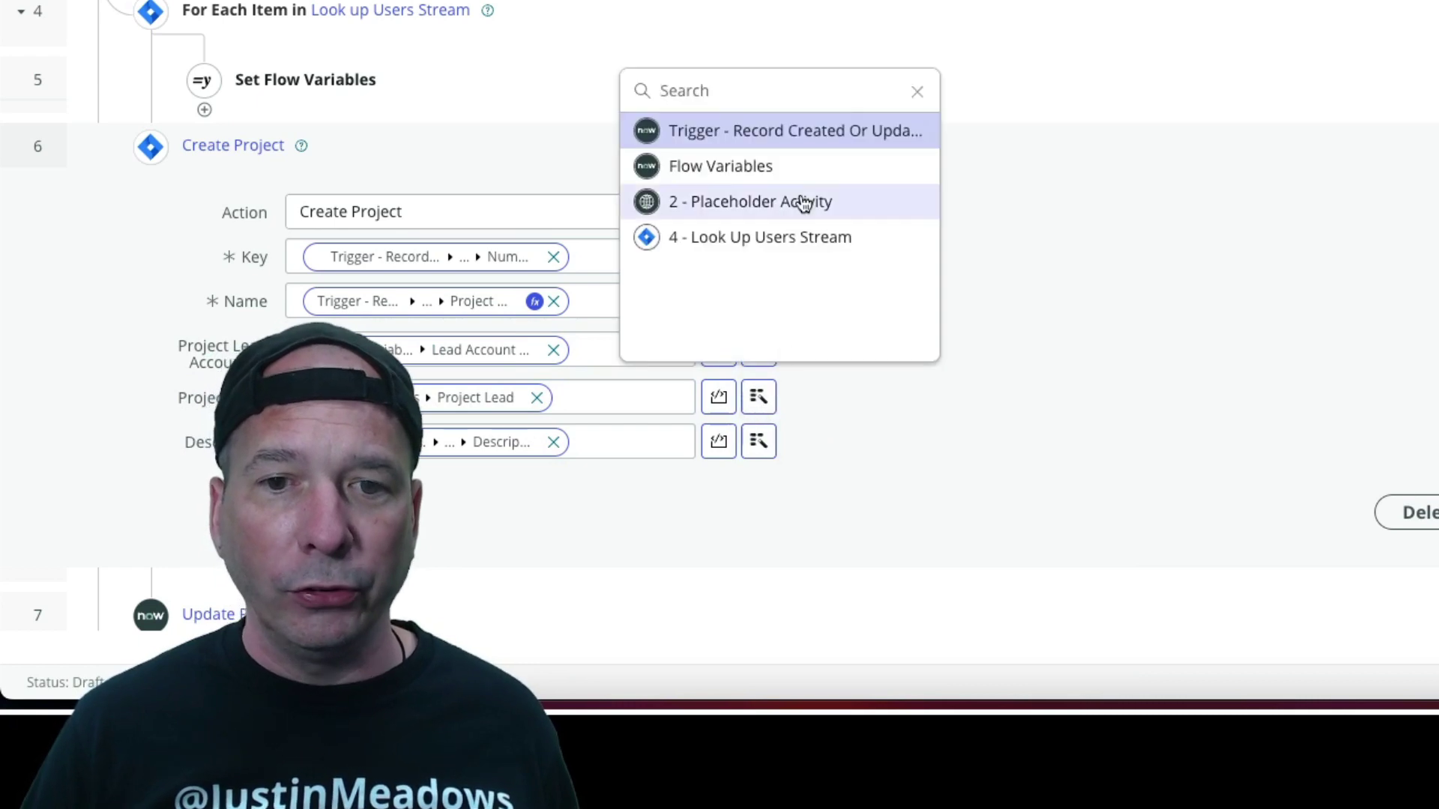
pyautogui.click(803, 165)
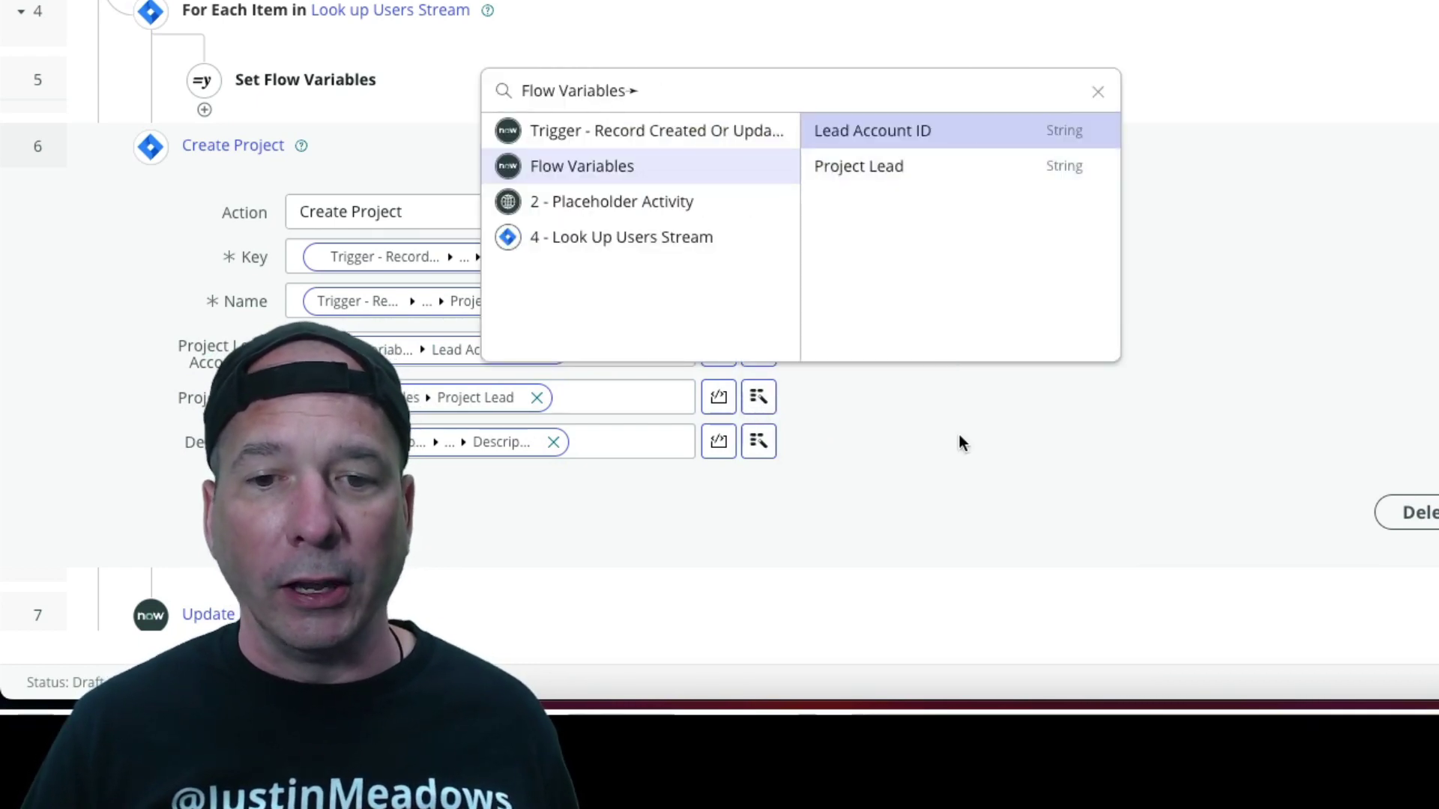
pyautogui.click(879, 439)
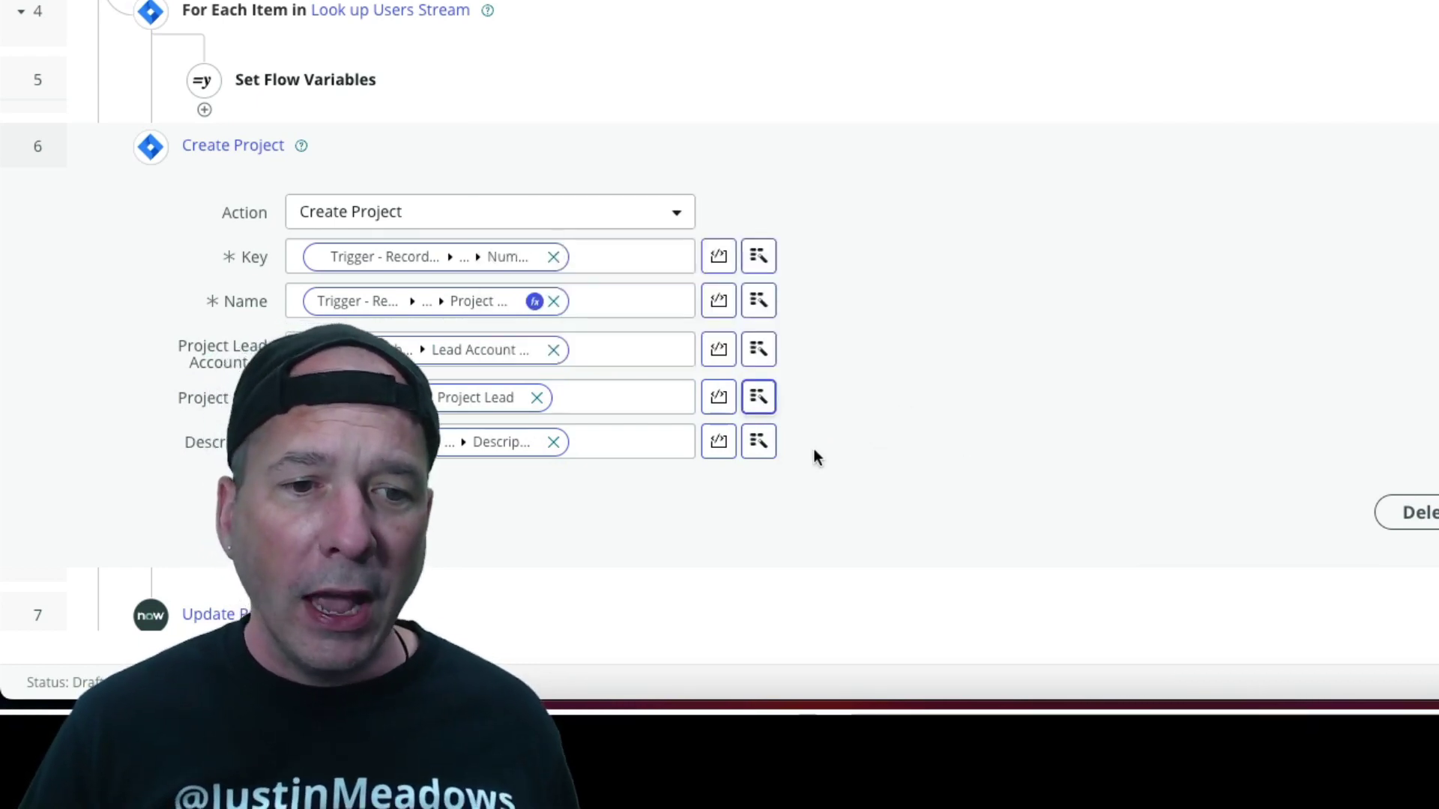
pyautogui.click(759, 440)
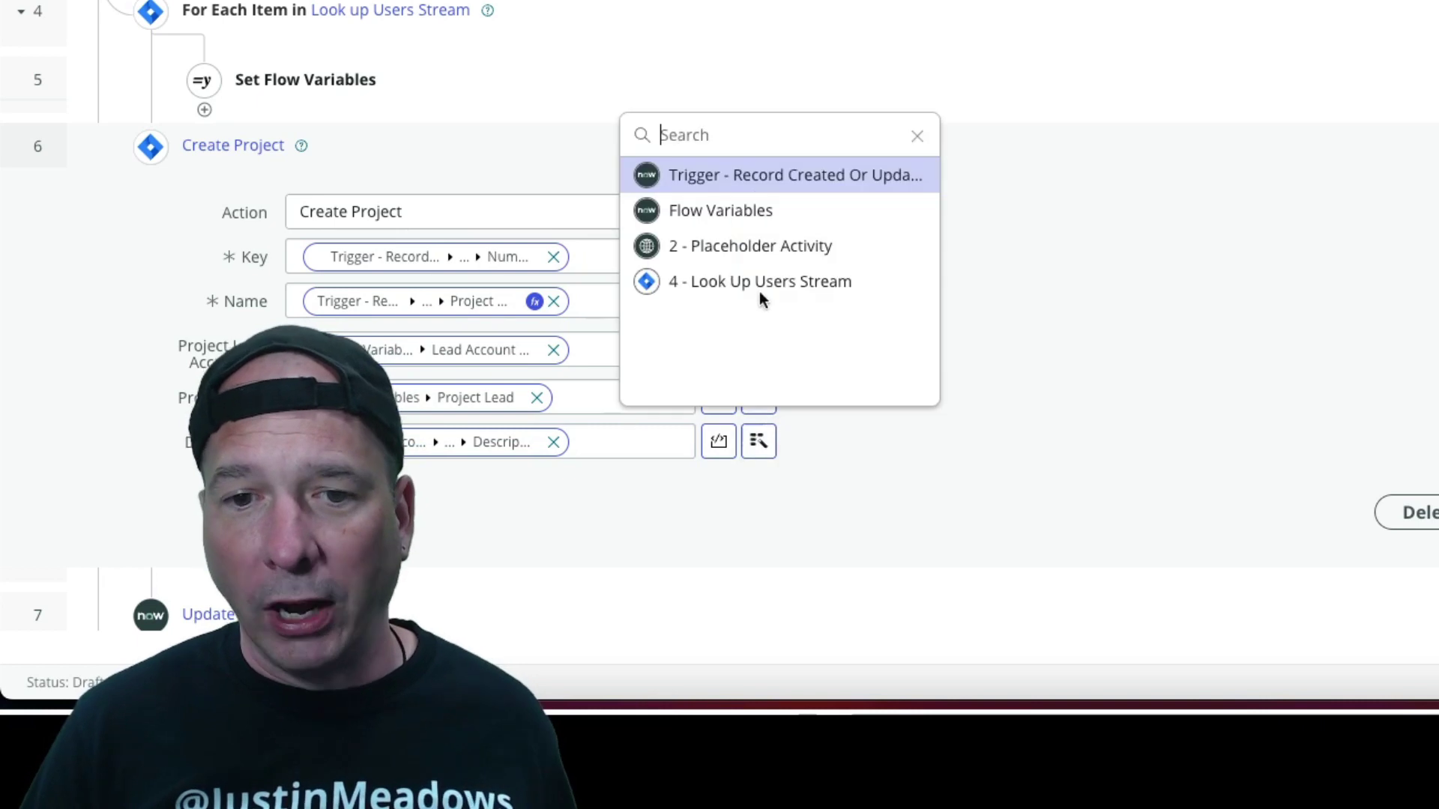
pyautogui.click(766, 180)
pyautogui.click(1100, 177)
pyautogui.scroll(-10, 1117, 285)
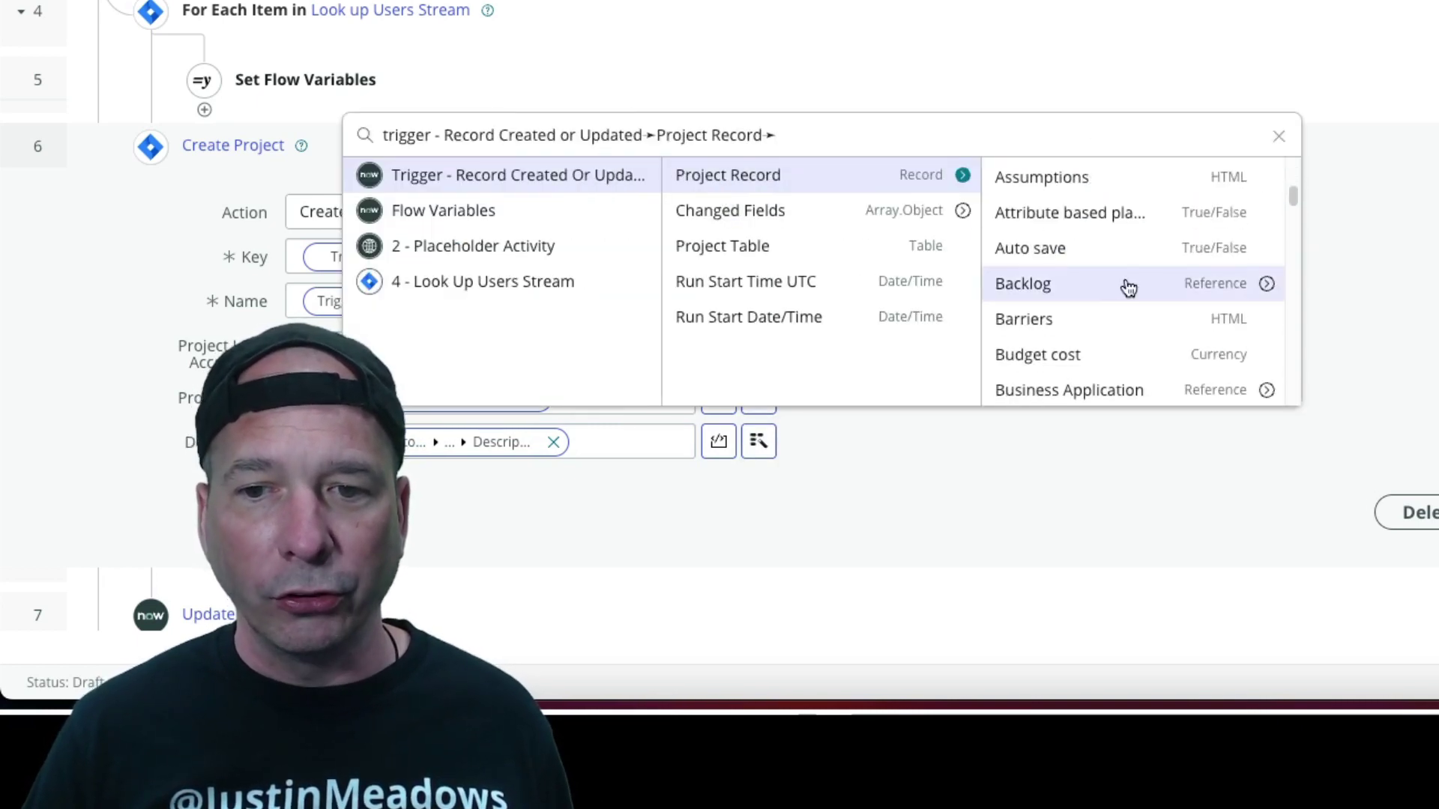
pyautogui.scroll(-8, 1117, 288)
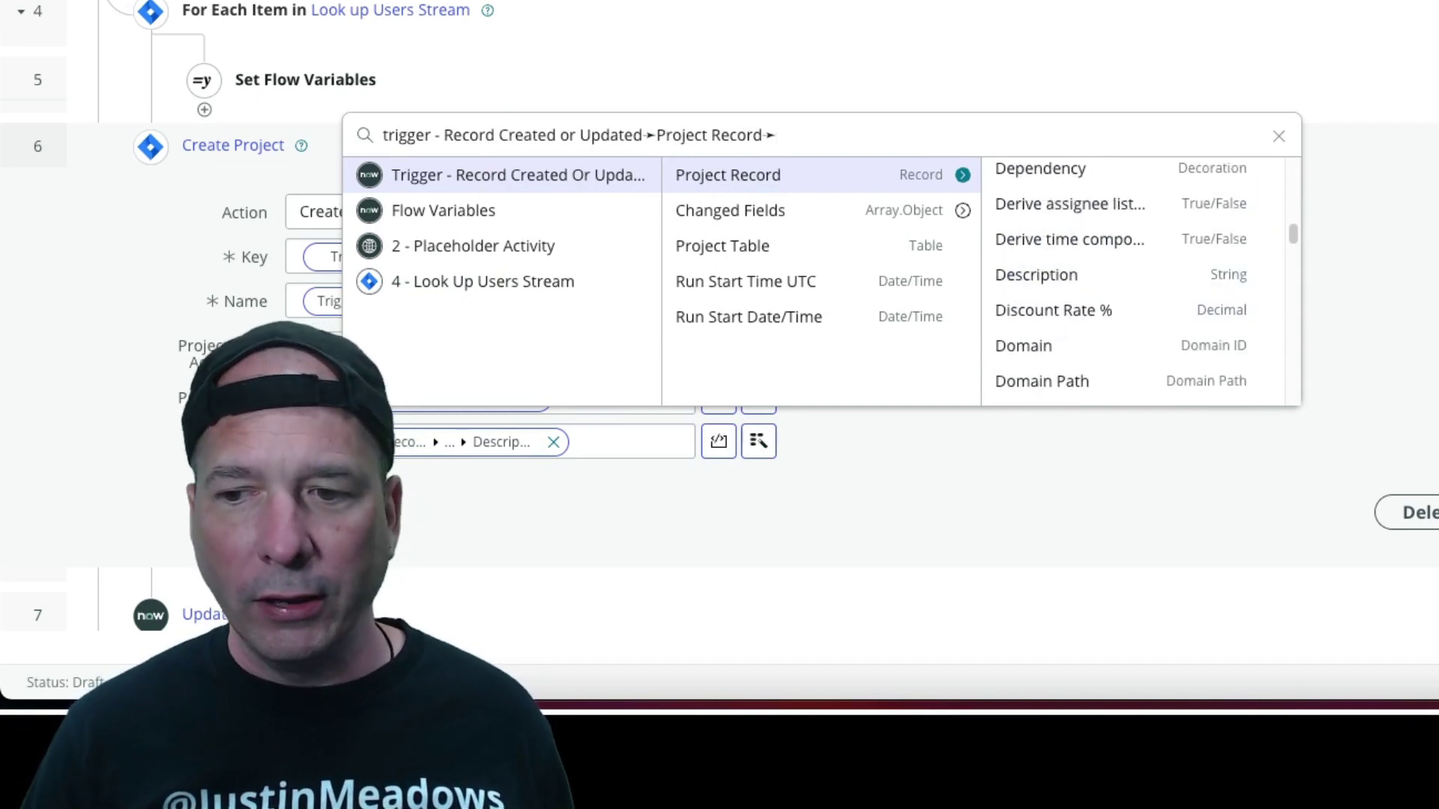
pyautogui.click(1398, 303)
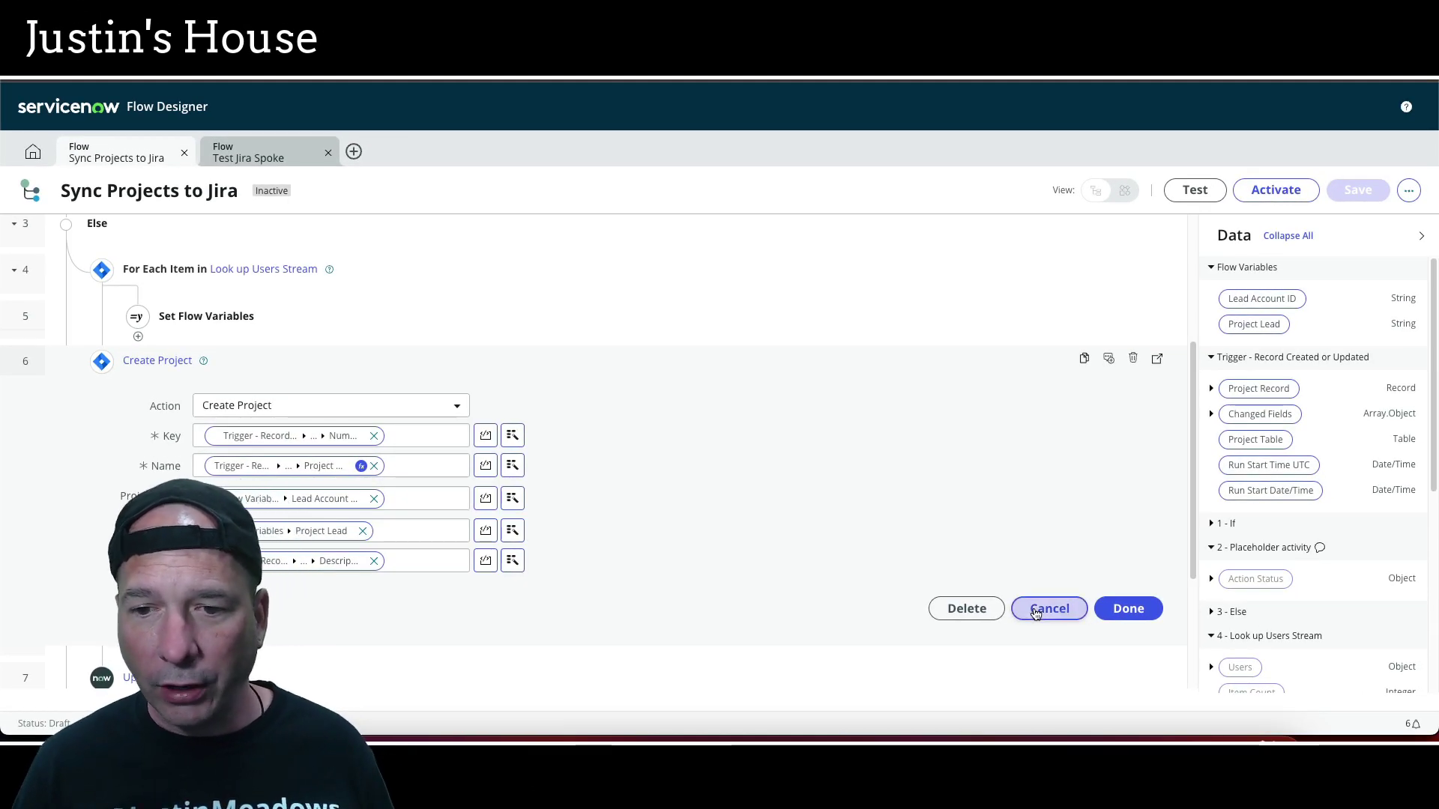
pyautogui.click(1036, 610)
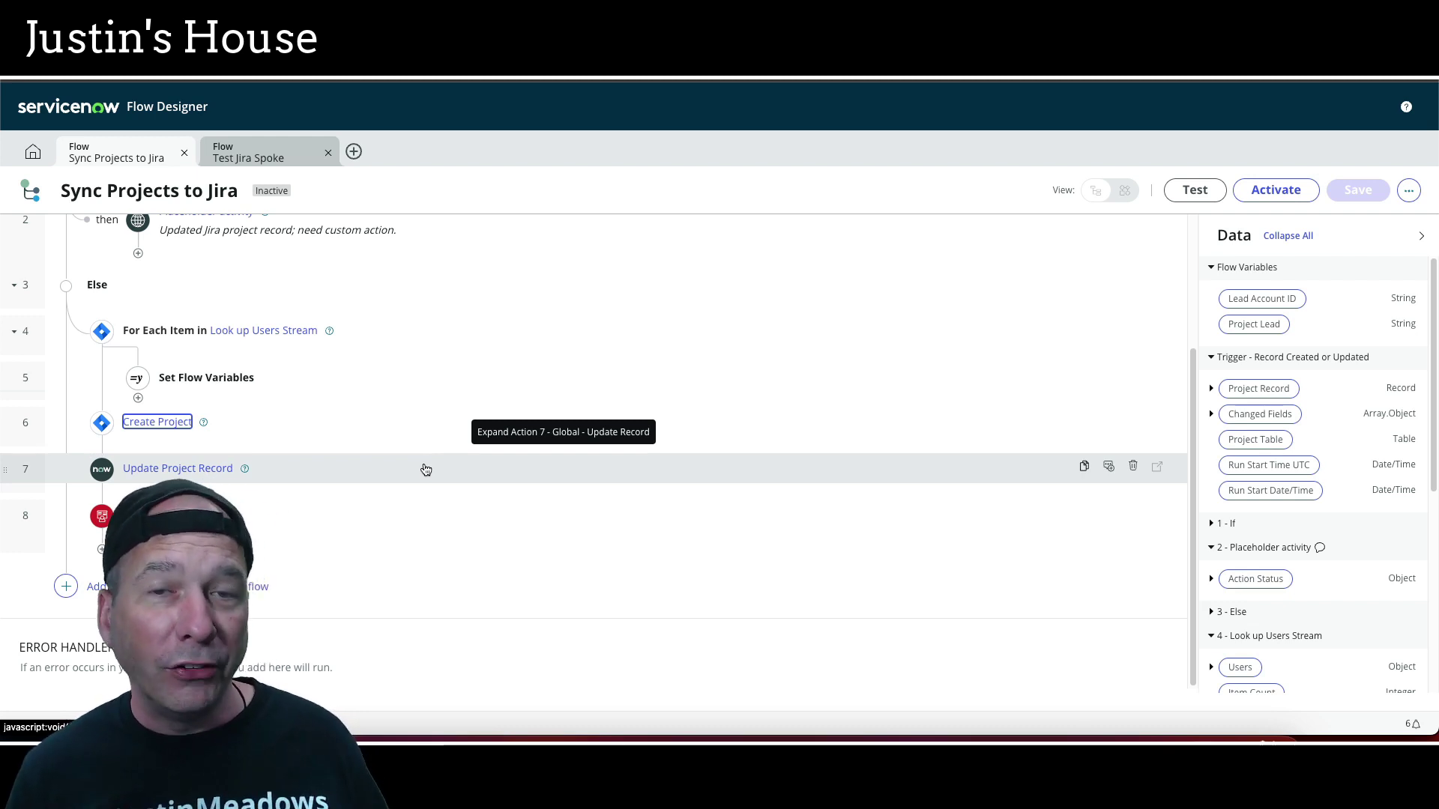
# Check the If condition, then open Update Project Record with Correlation display MyJiraIntegration
pyautogui.click(375, 462)
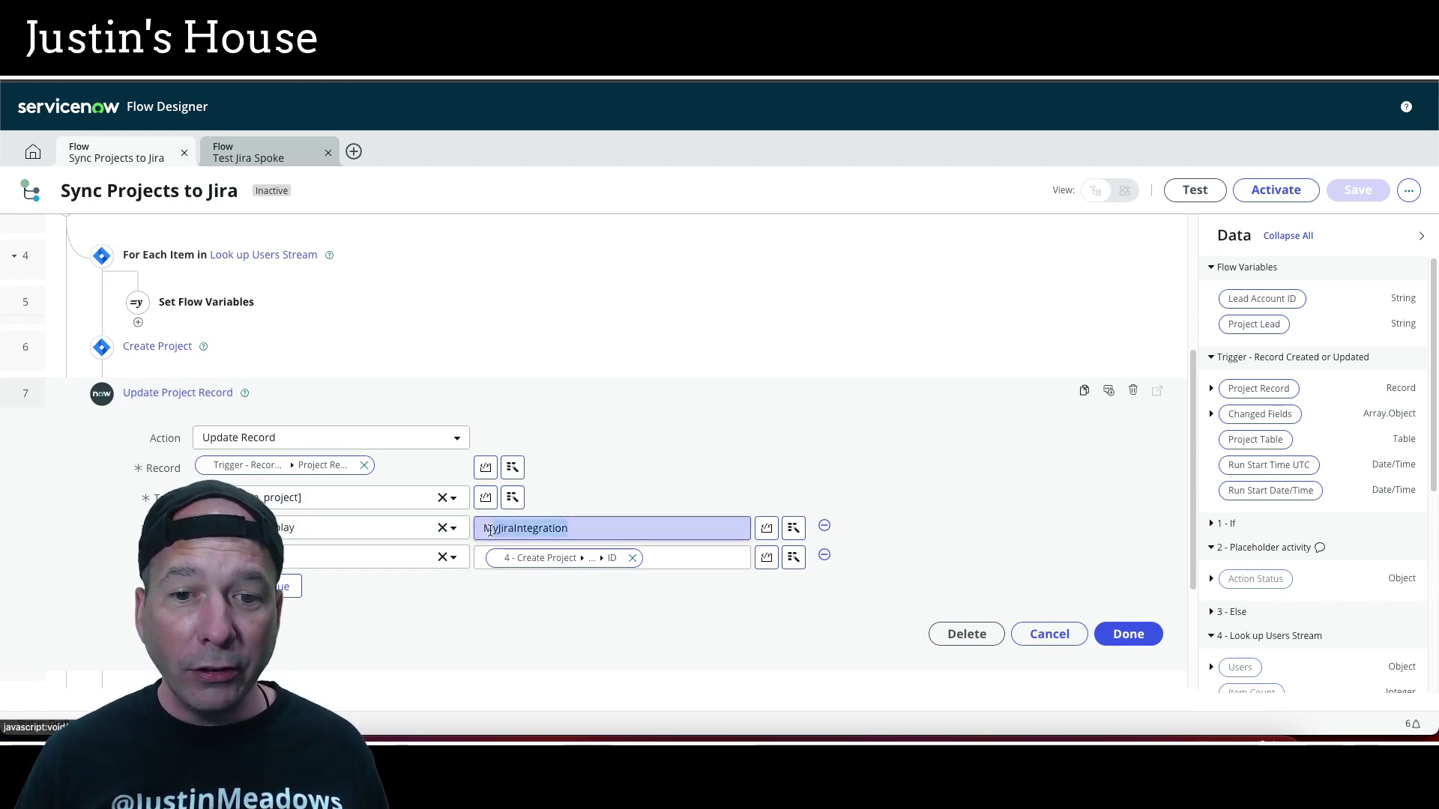
pyautogui.scroll(3, 488, 593)
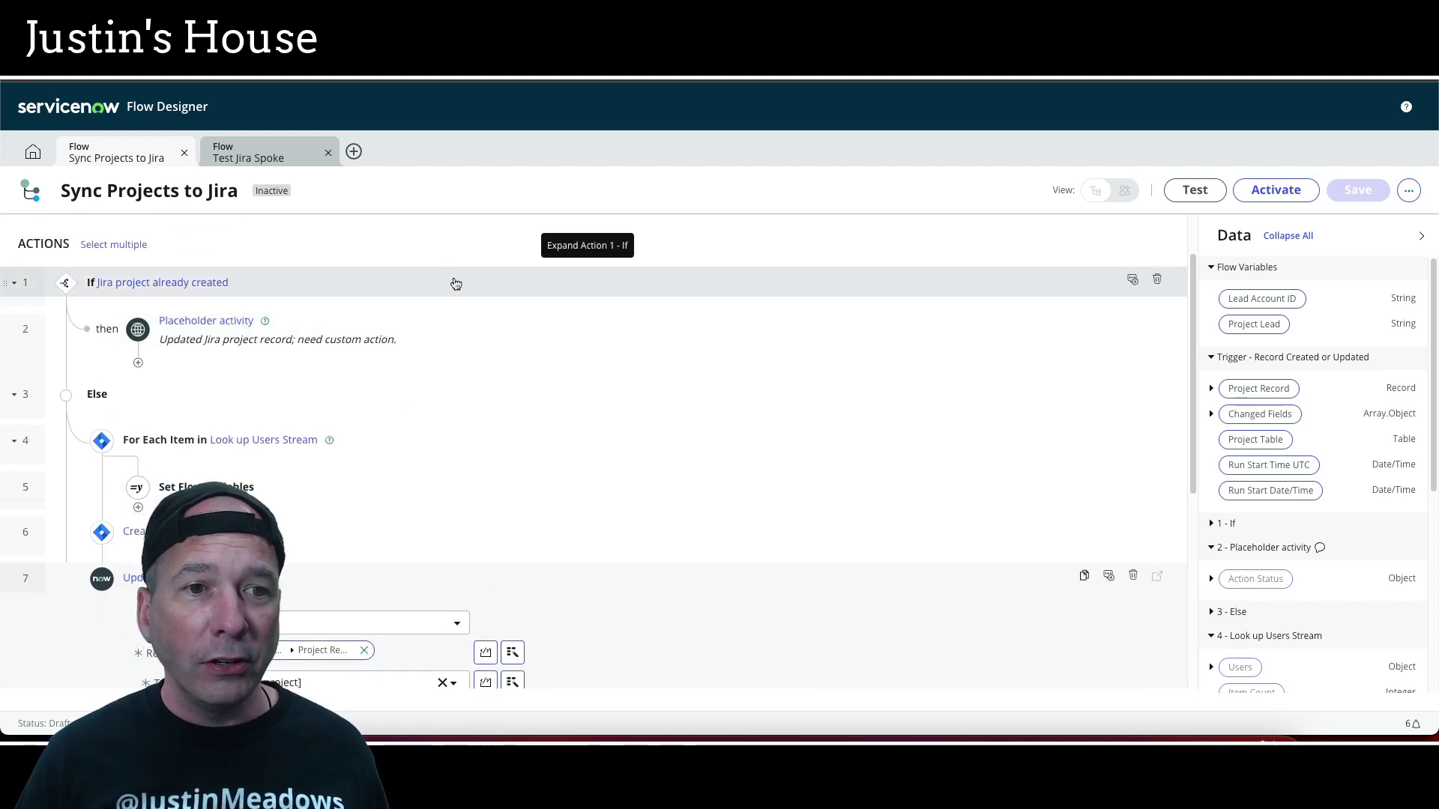
pyautogui.click(454, 275)
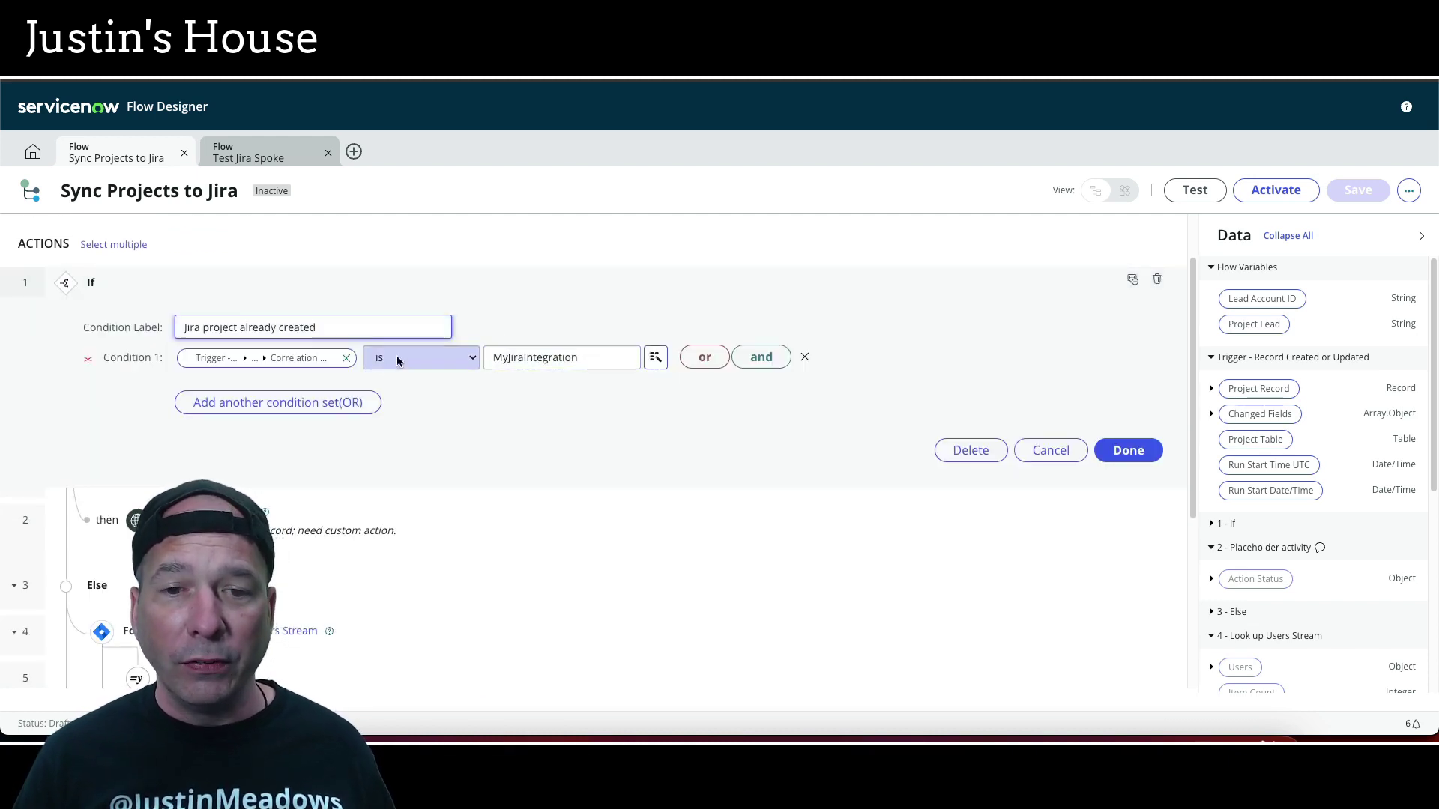
pyautogui.click(592, 288)
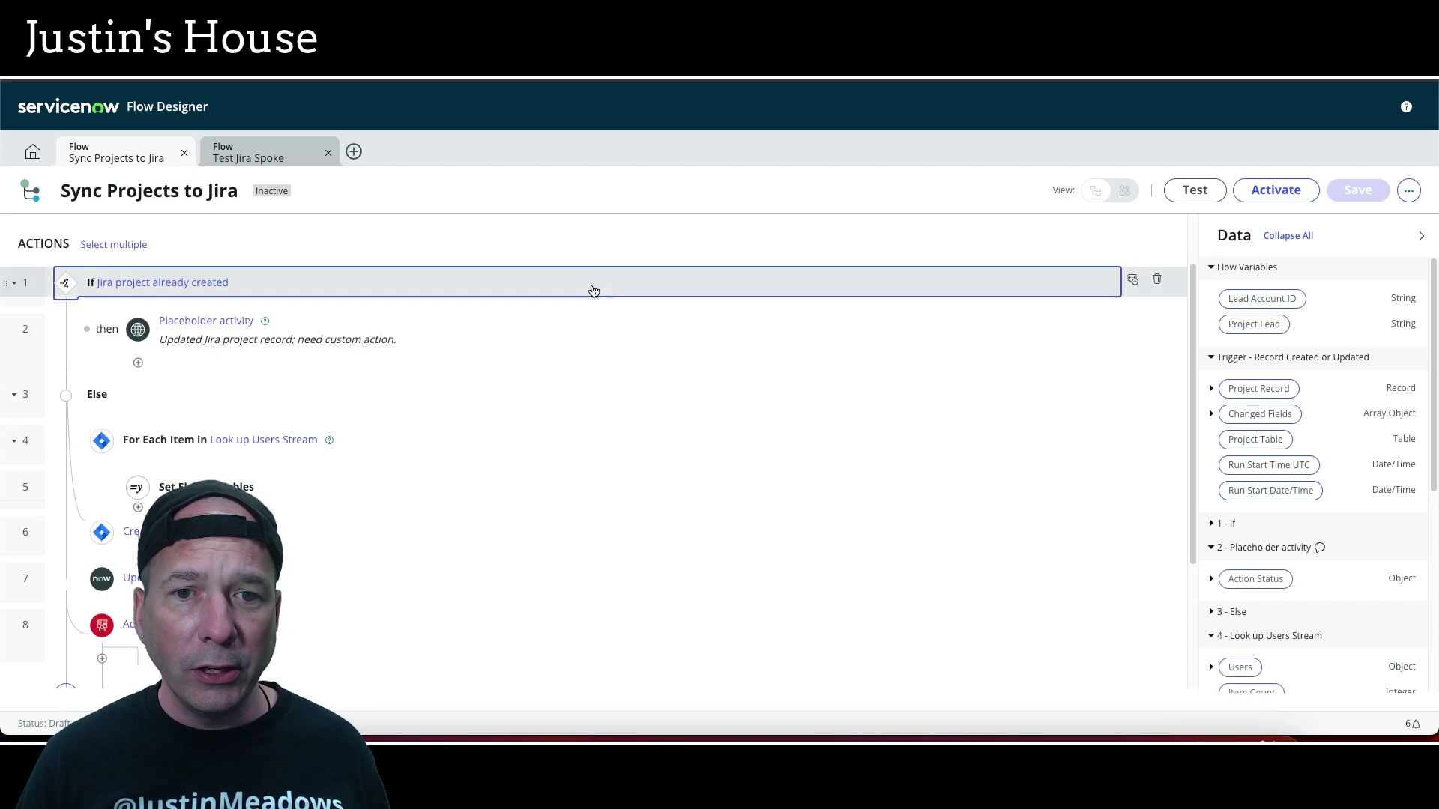
pyautogui.scroll(-2, 607, 417)
pyautogui.click(511, 473)
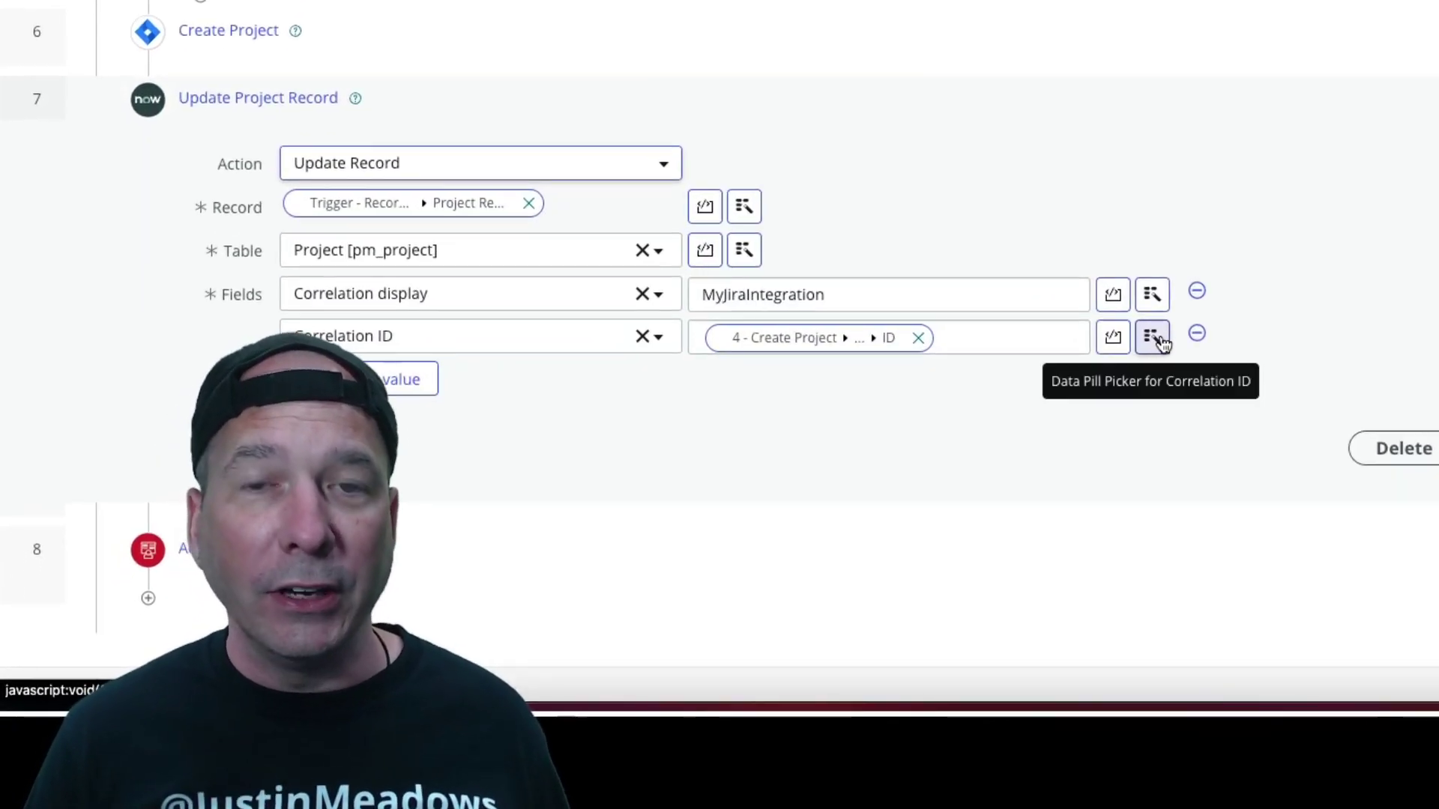
# Confirm Correlation ID maps to 6 - Create Project > Project ID, then close the step unchanged
pyautogui.click(1154, 339)
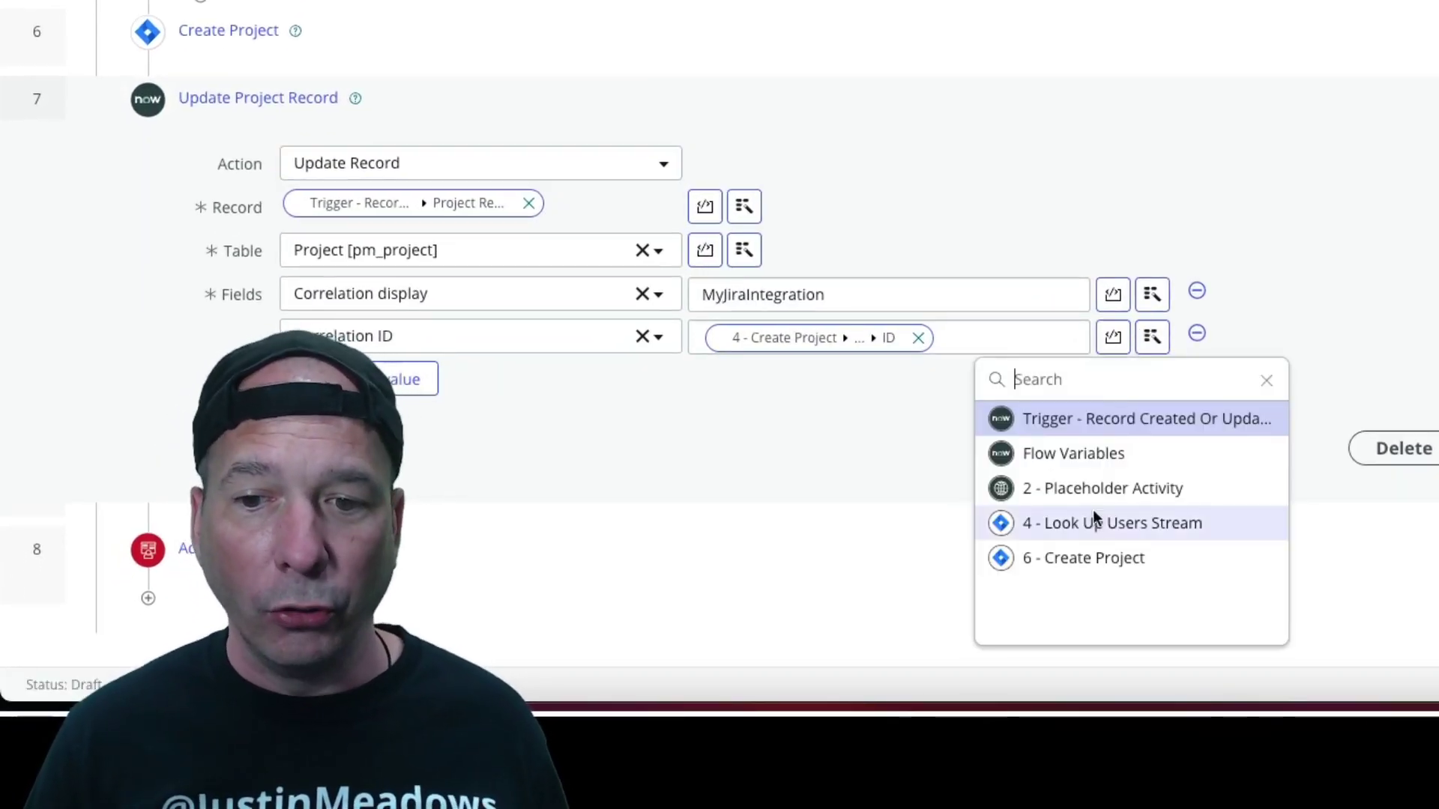
pyautogui.click(1092, 557)
pyautogui.click(1407, 420)
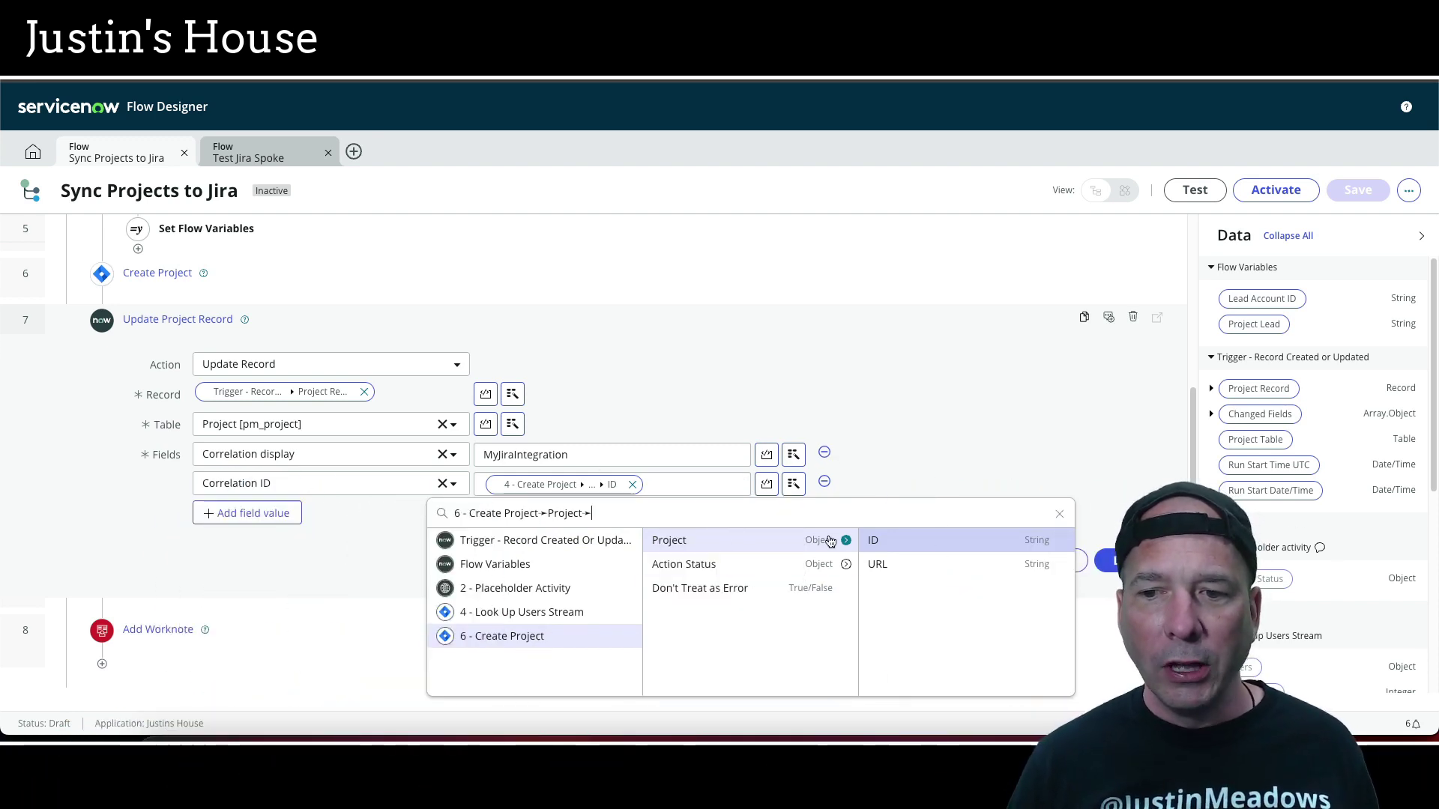
pyautogui.click(883, 426)
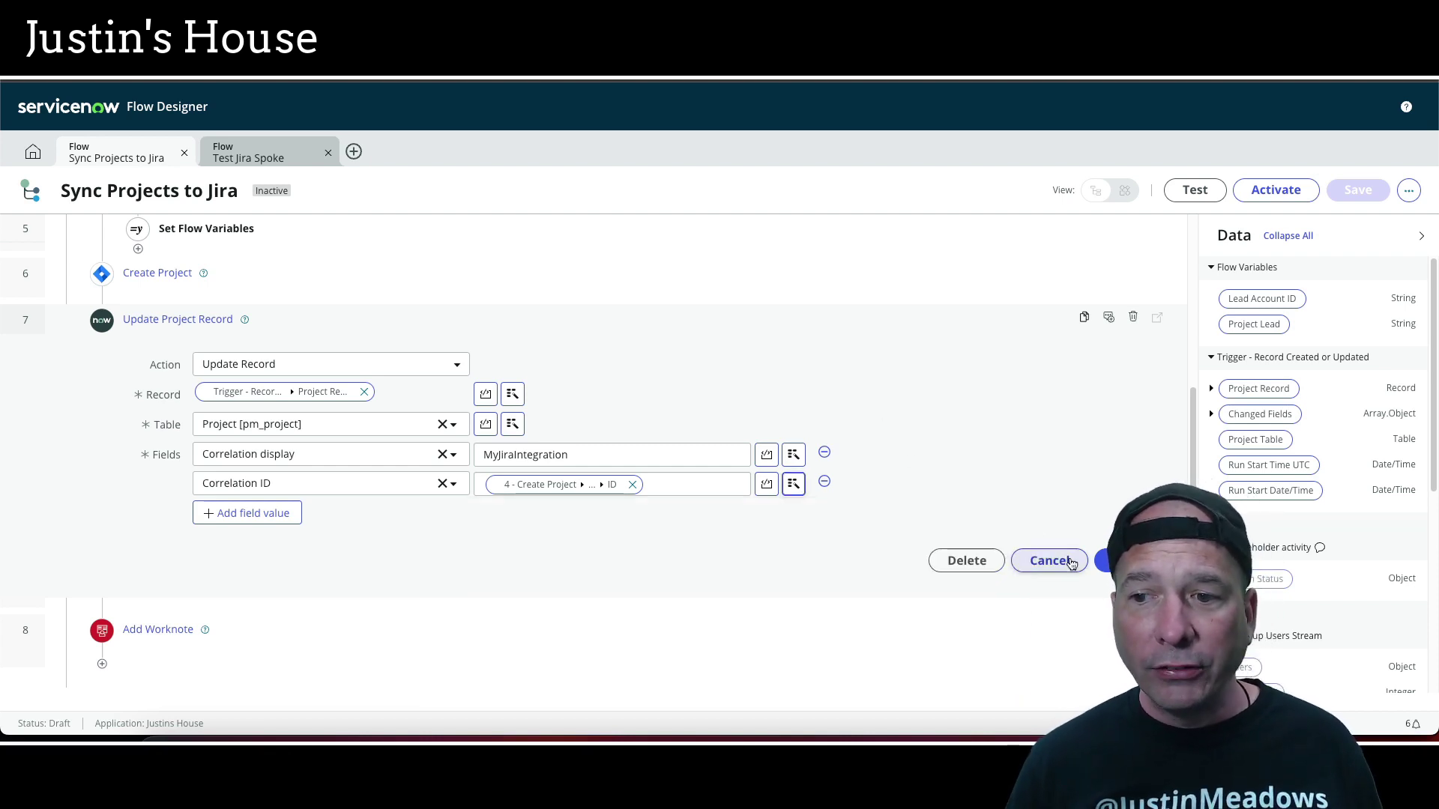
pyautogui.click(1117, 561)
pyautogui.scroll(5, 540, 524)
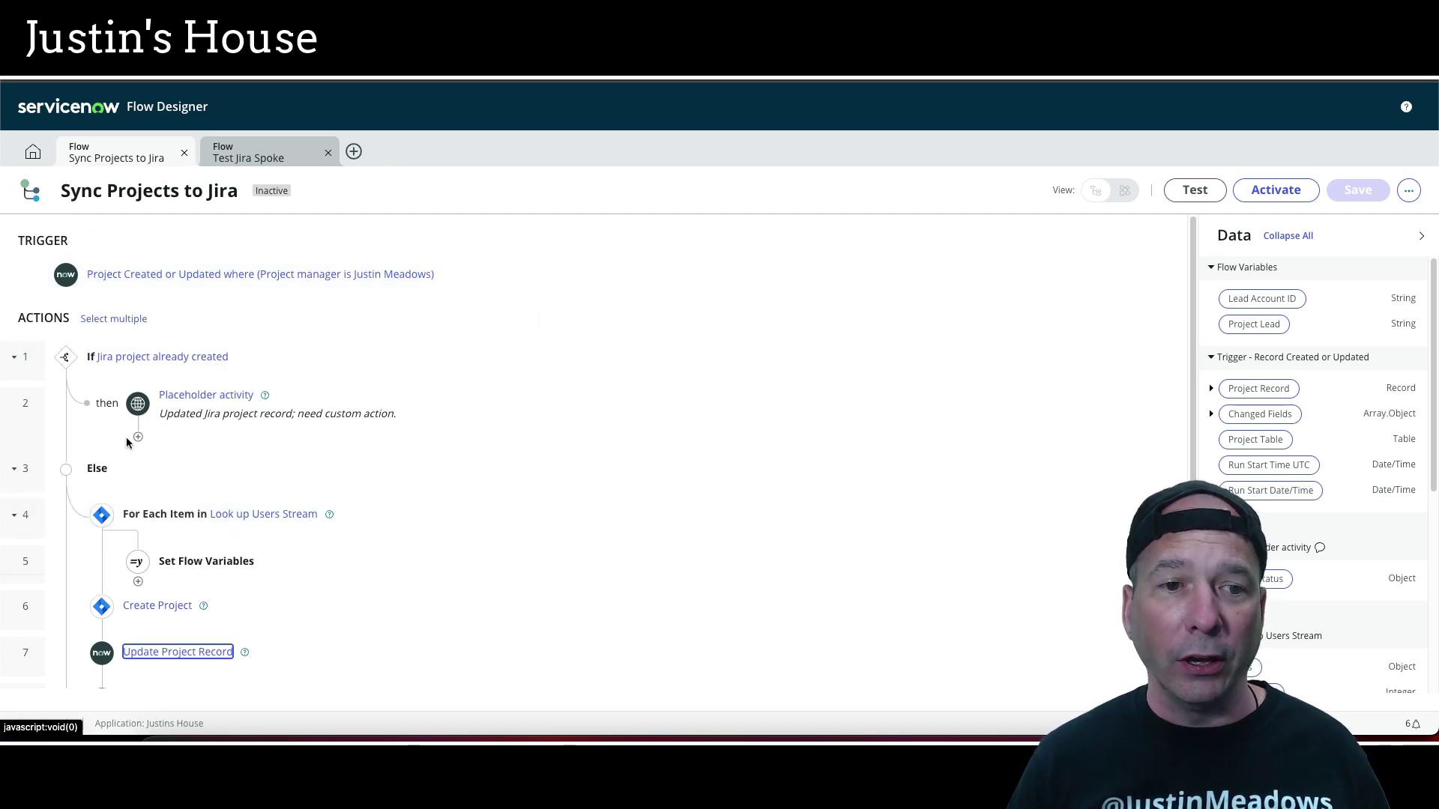
pyautogui.scroll(-2, 224, 502)
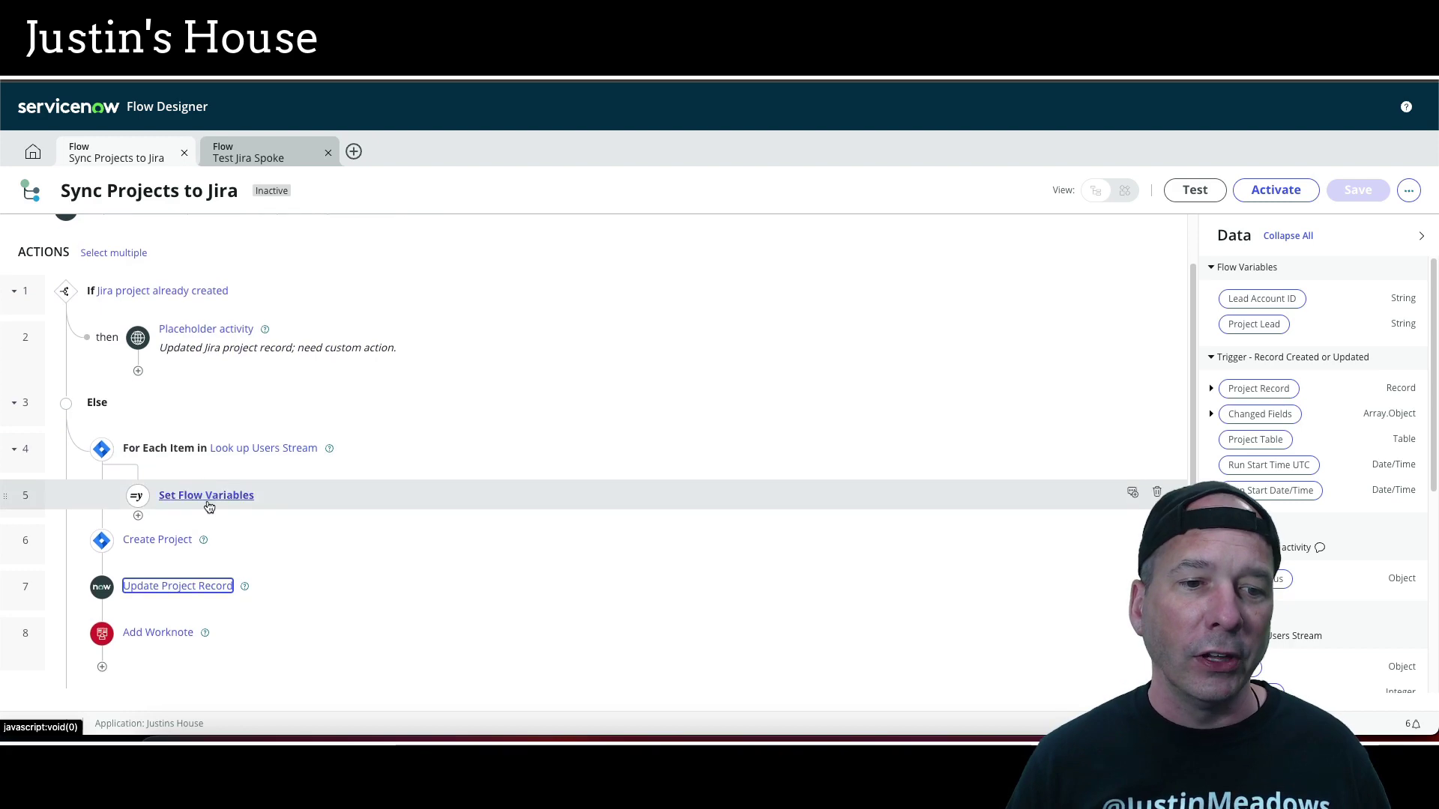
pyautogui.click(253, 502)
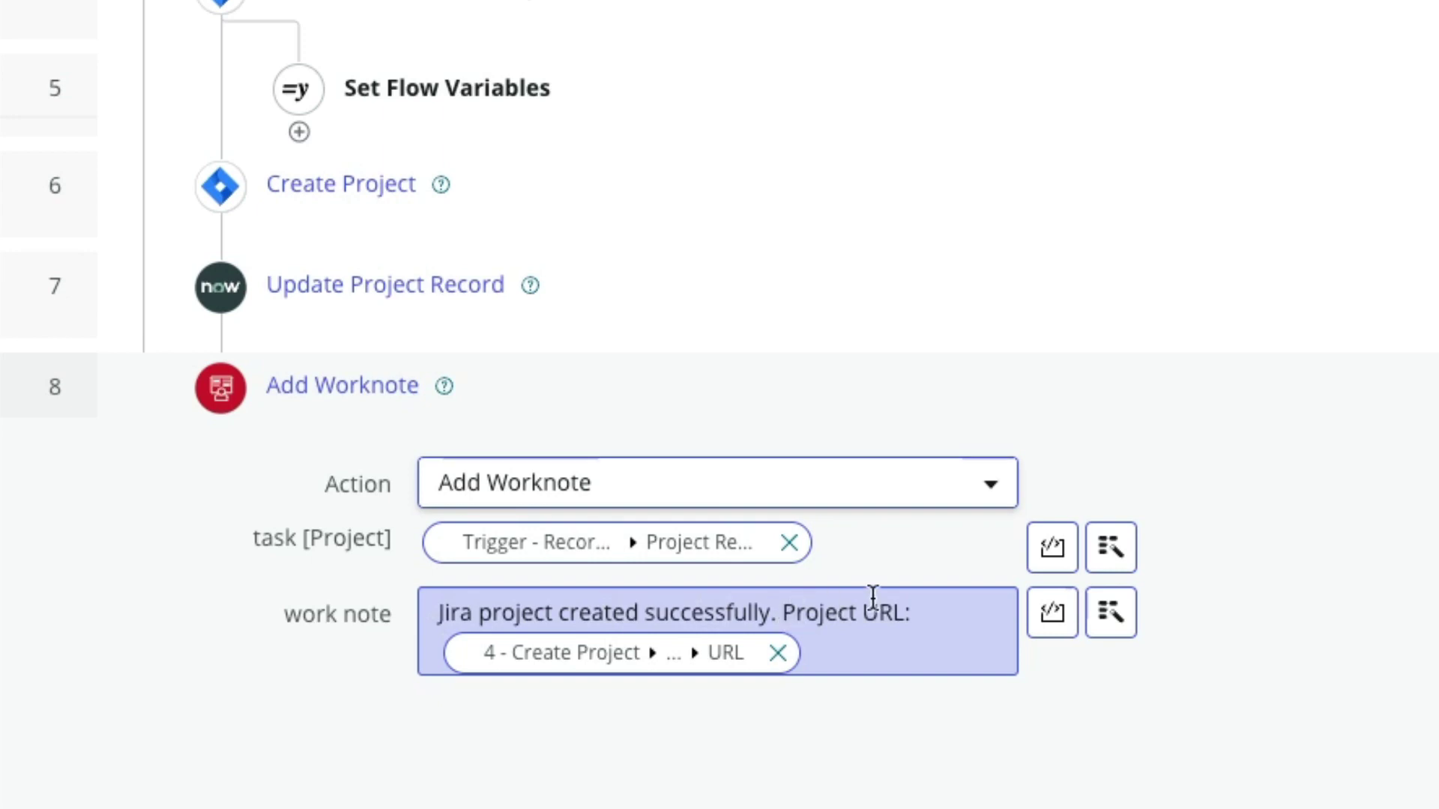
pyautogui.click(1114, 623)
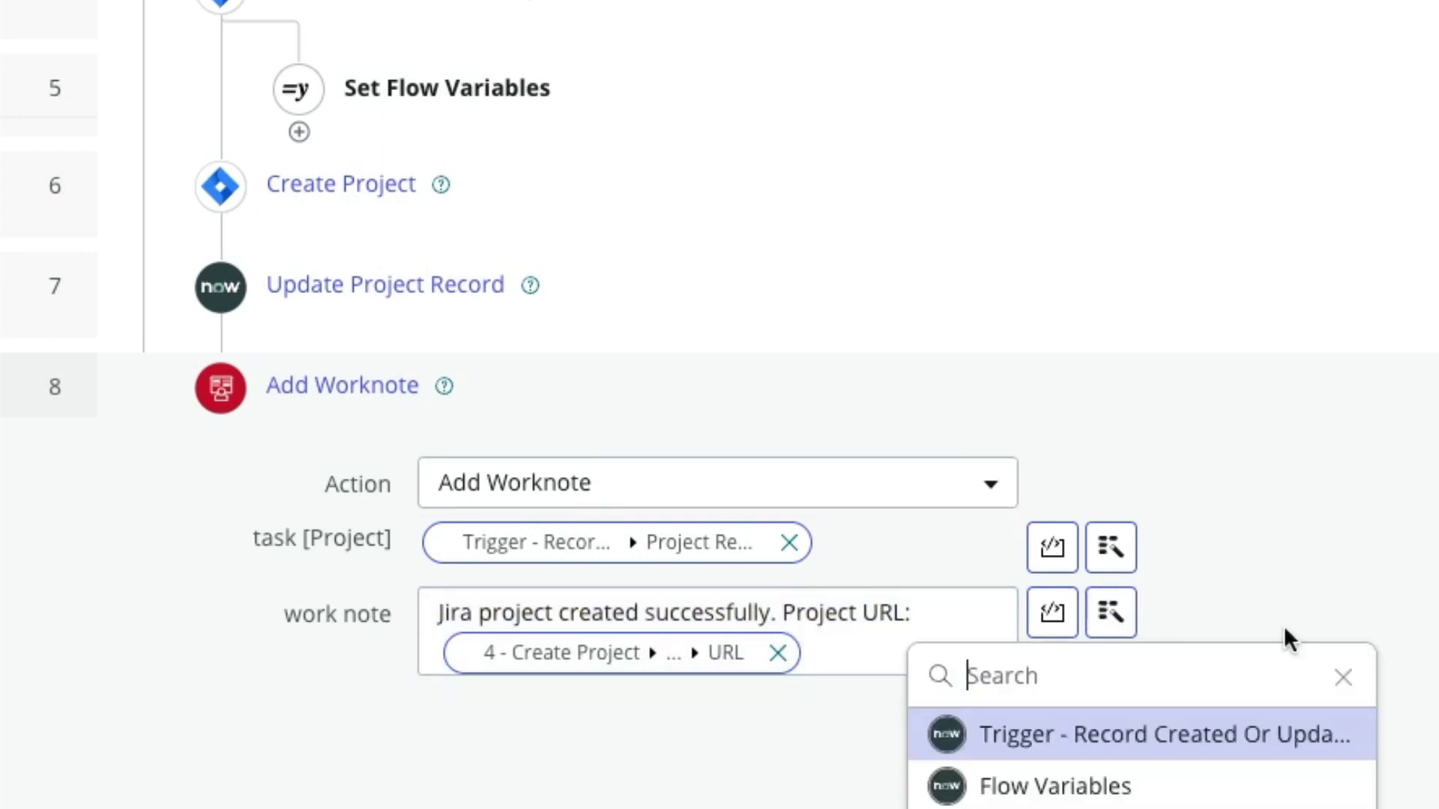
pyautogui.click(829, 677)
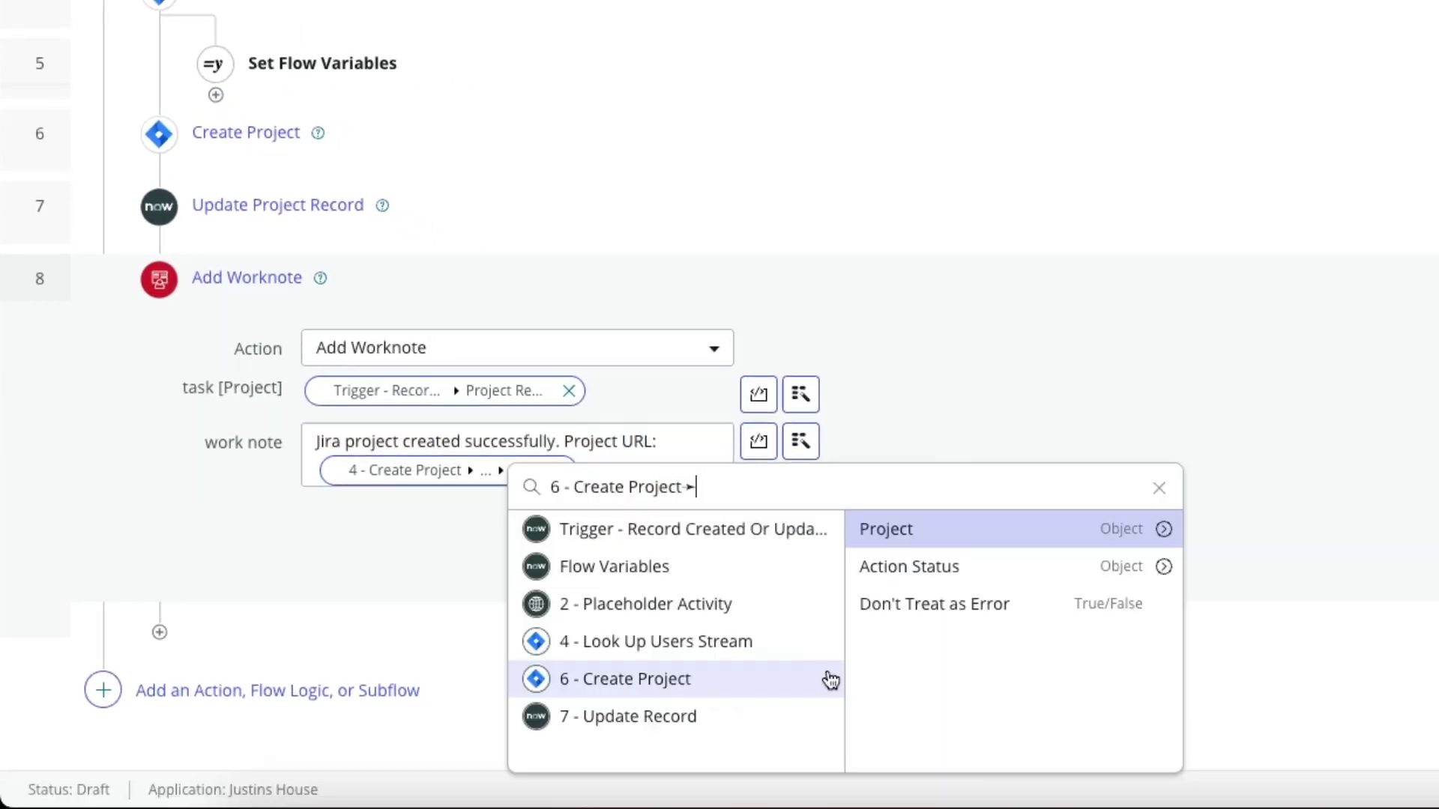
pyautogui.click(1164, 534)
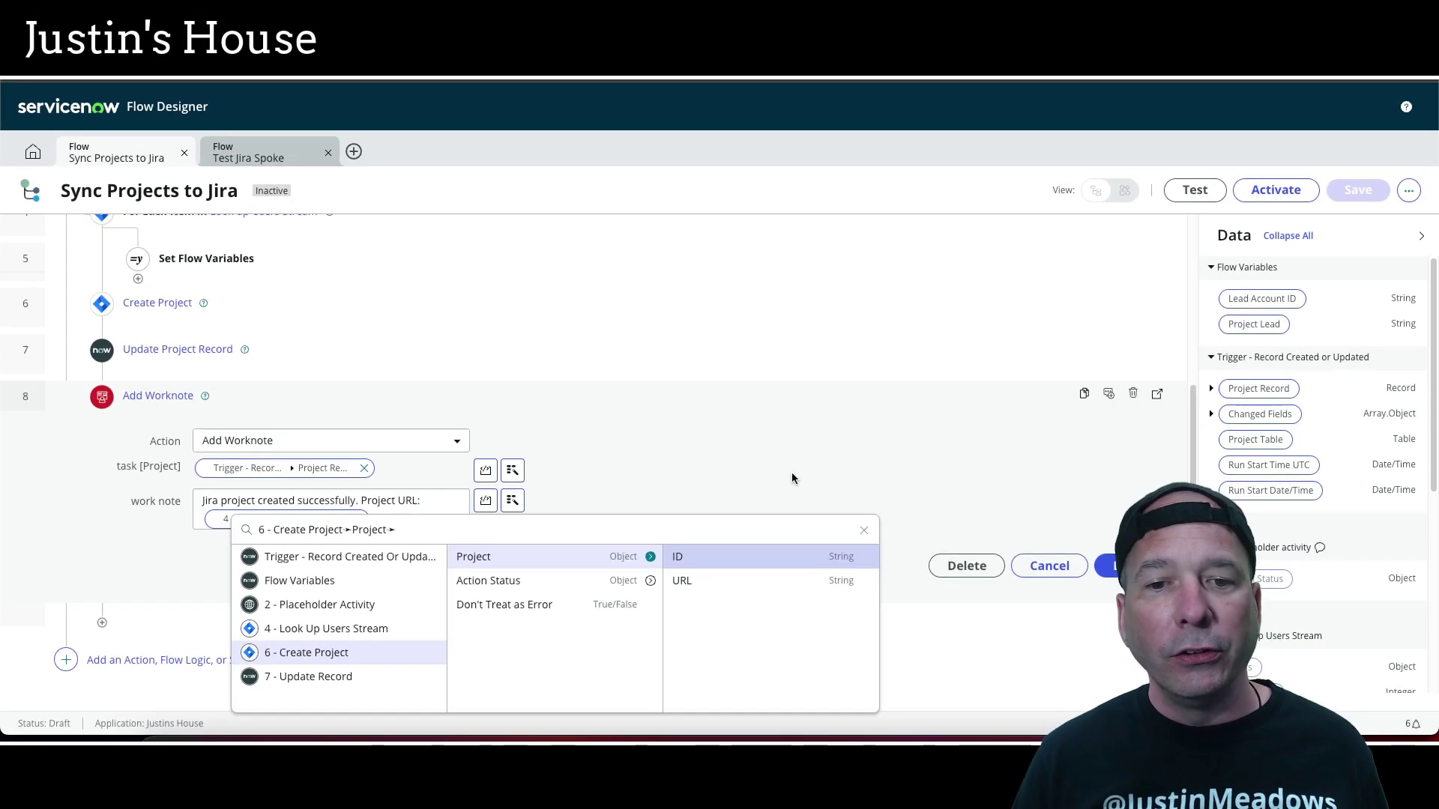
pyautogui.click(825, 581)
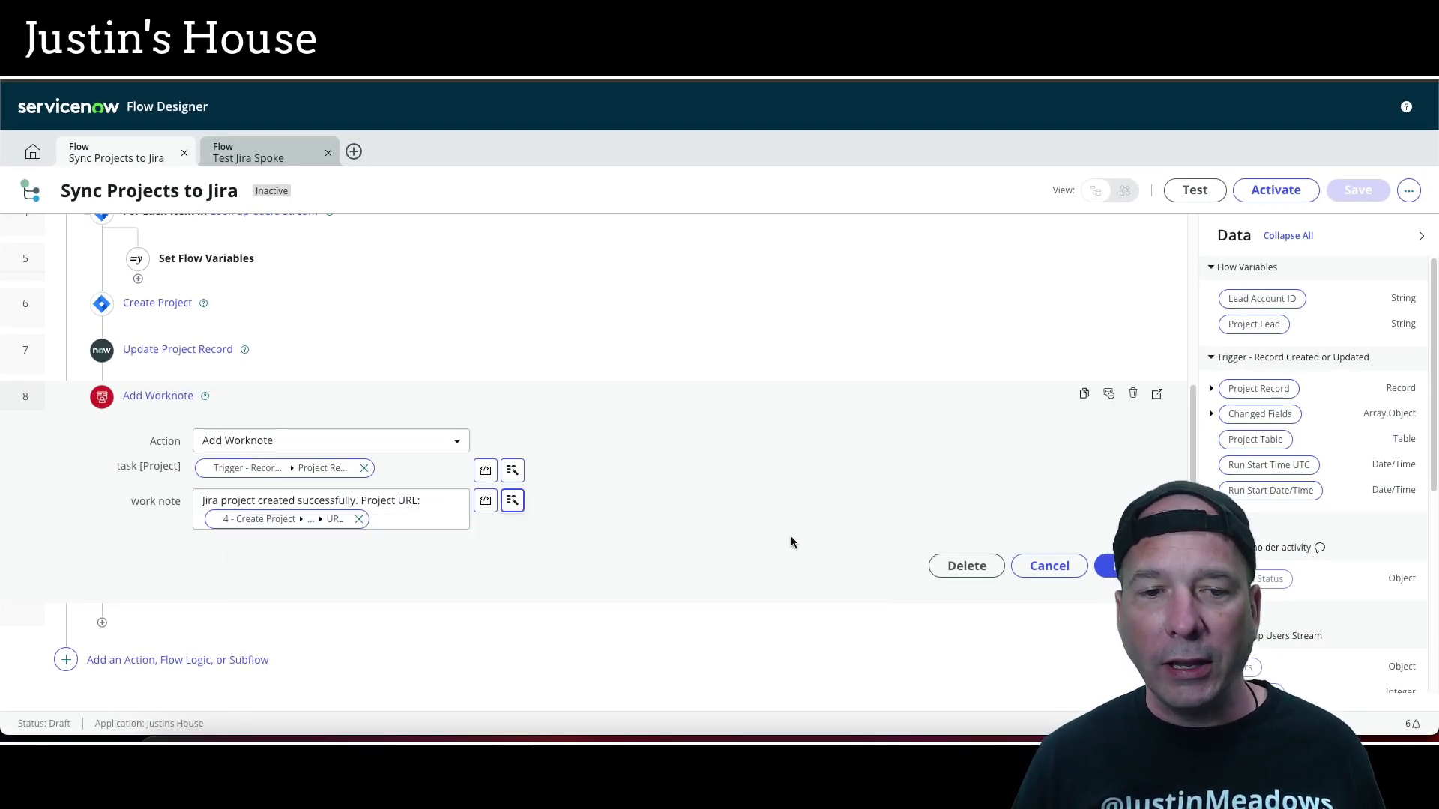
pyautogui.scroll(2, 784, 565)
pyautogui.scroll(-2, 972, 645)
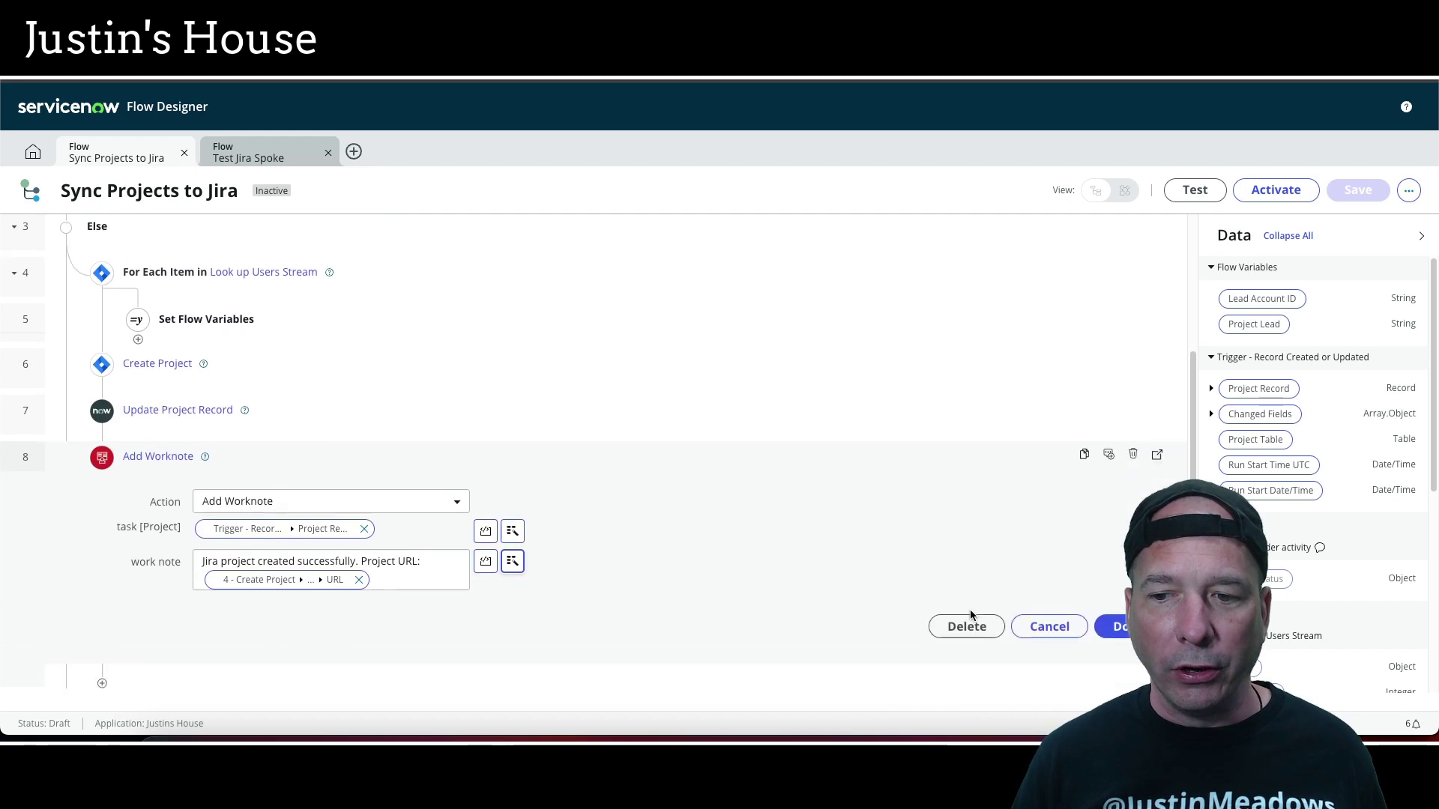
pyautogui.click(1033, 594)
pyautogui.scroll(5, 444, 510)
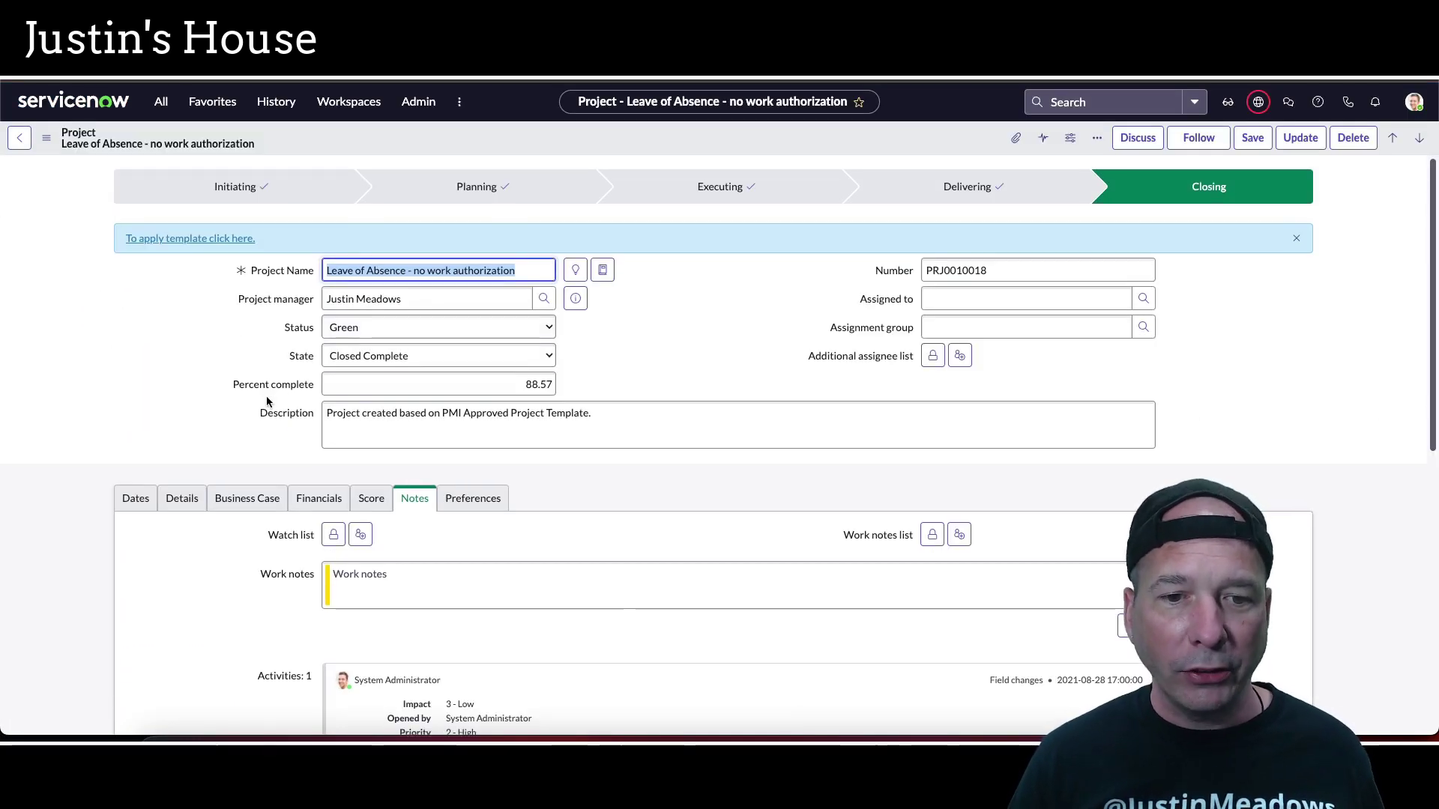
# Return to the Projects list and scroll down to project PRJ0010018
pyautogui.scroll(-3, 308, 473)
pyautogui.scroll(3, 22, 153)
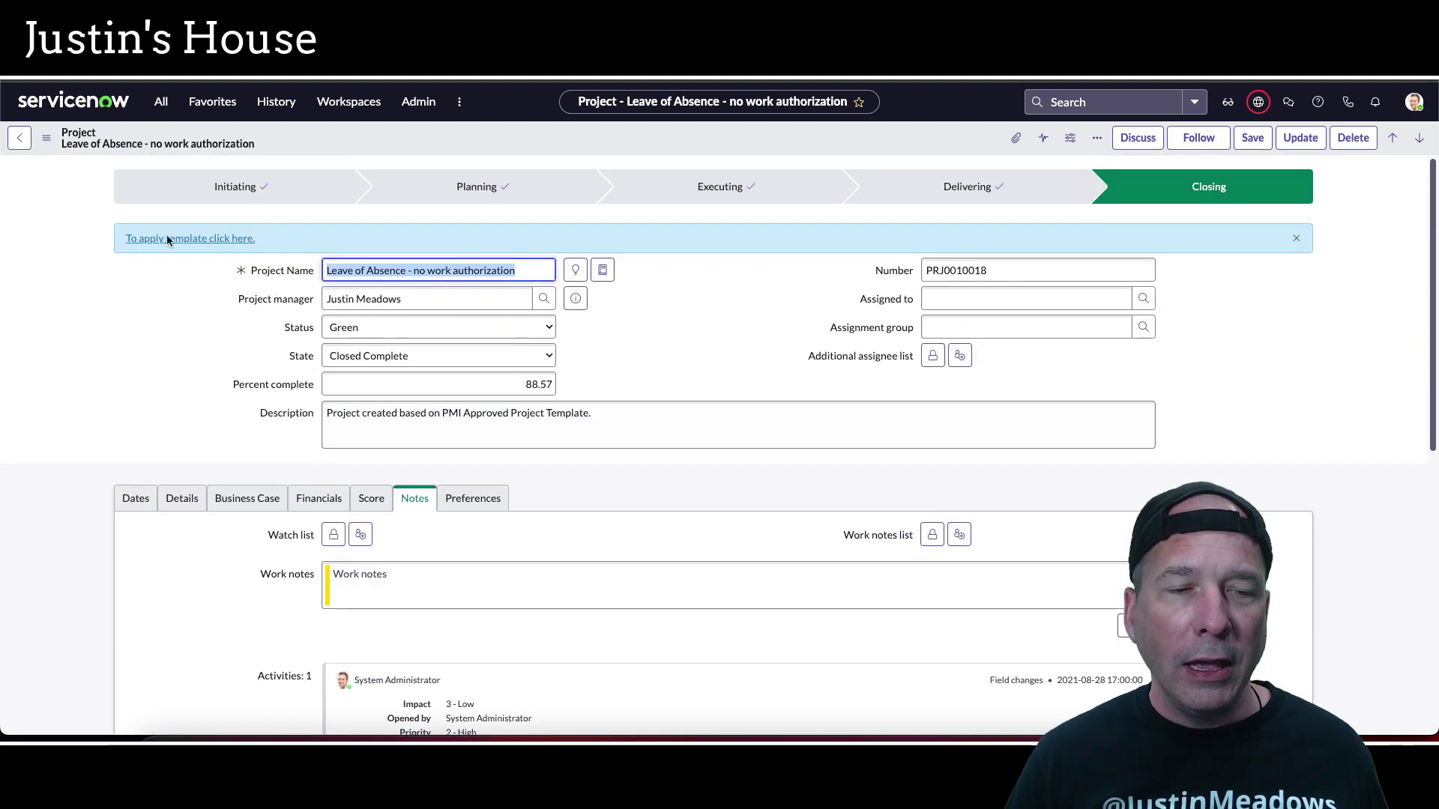
pyautogui.click(21, 150)
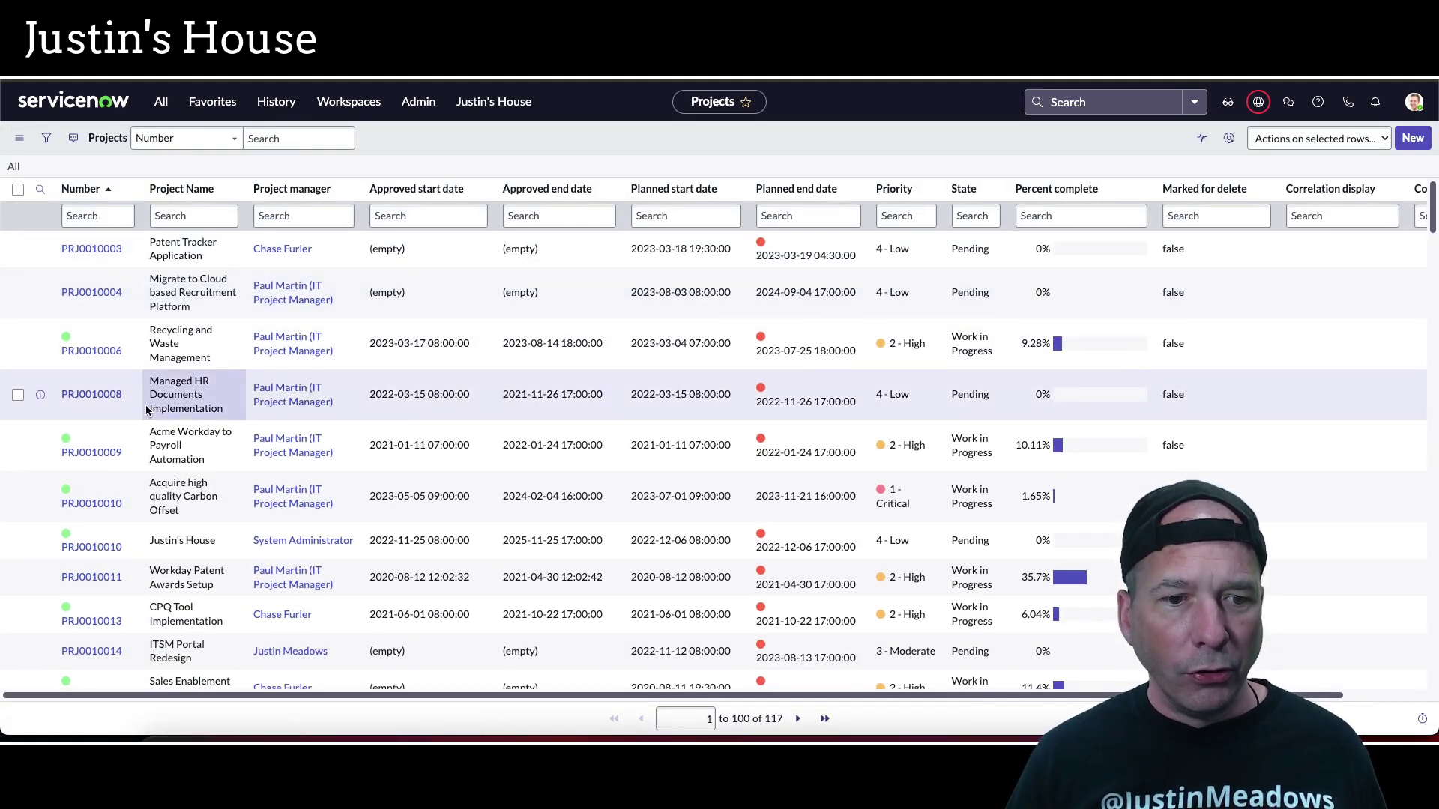
pyautogui.scroll(-2, 147, 409)
pyautogui.scroll(-4, 147, 410)
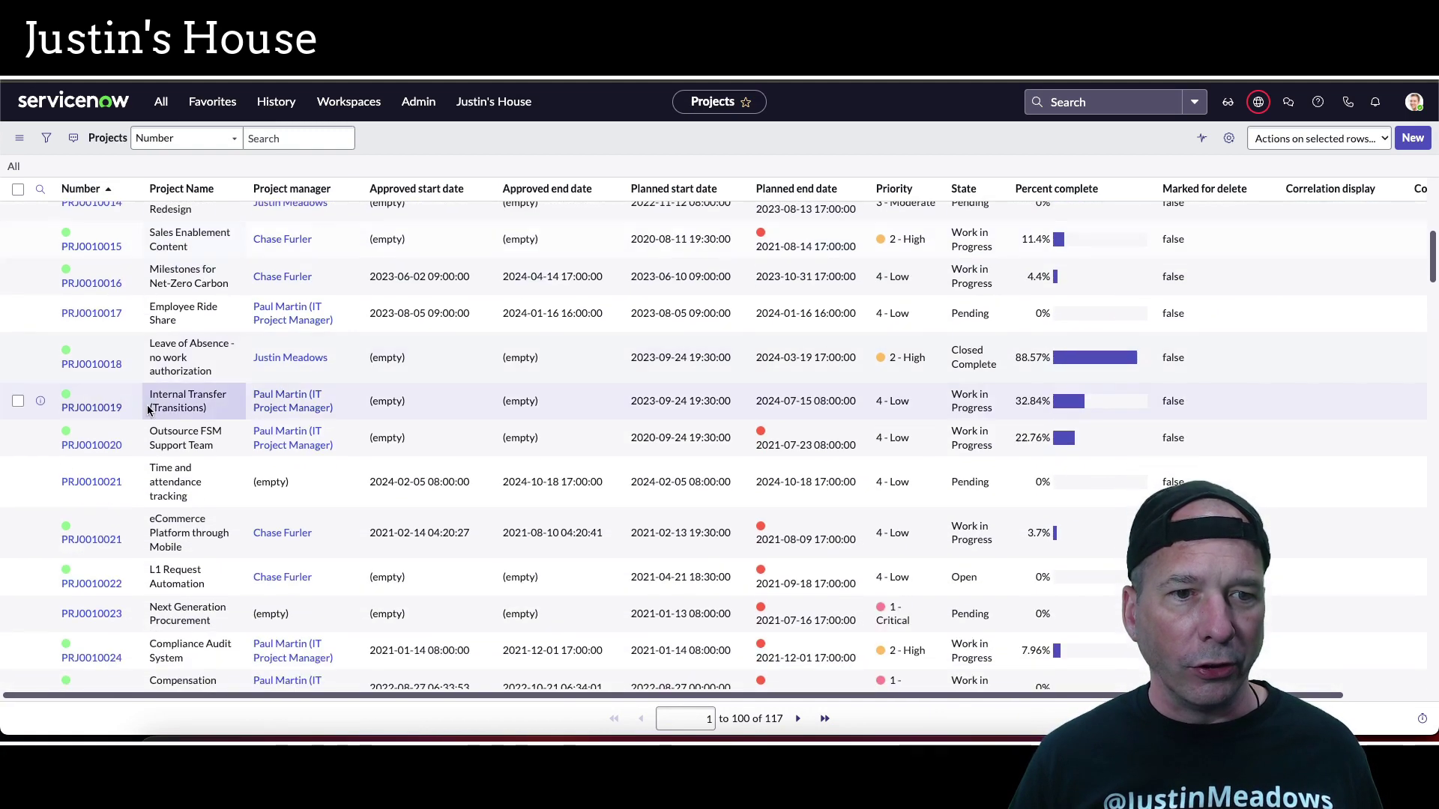
pyautogui.scroll(-1, 146, 405)
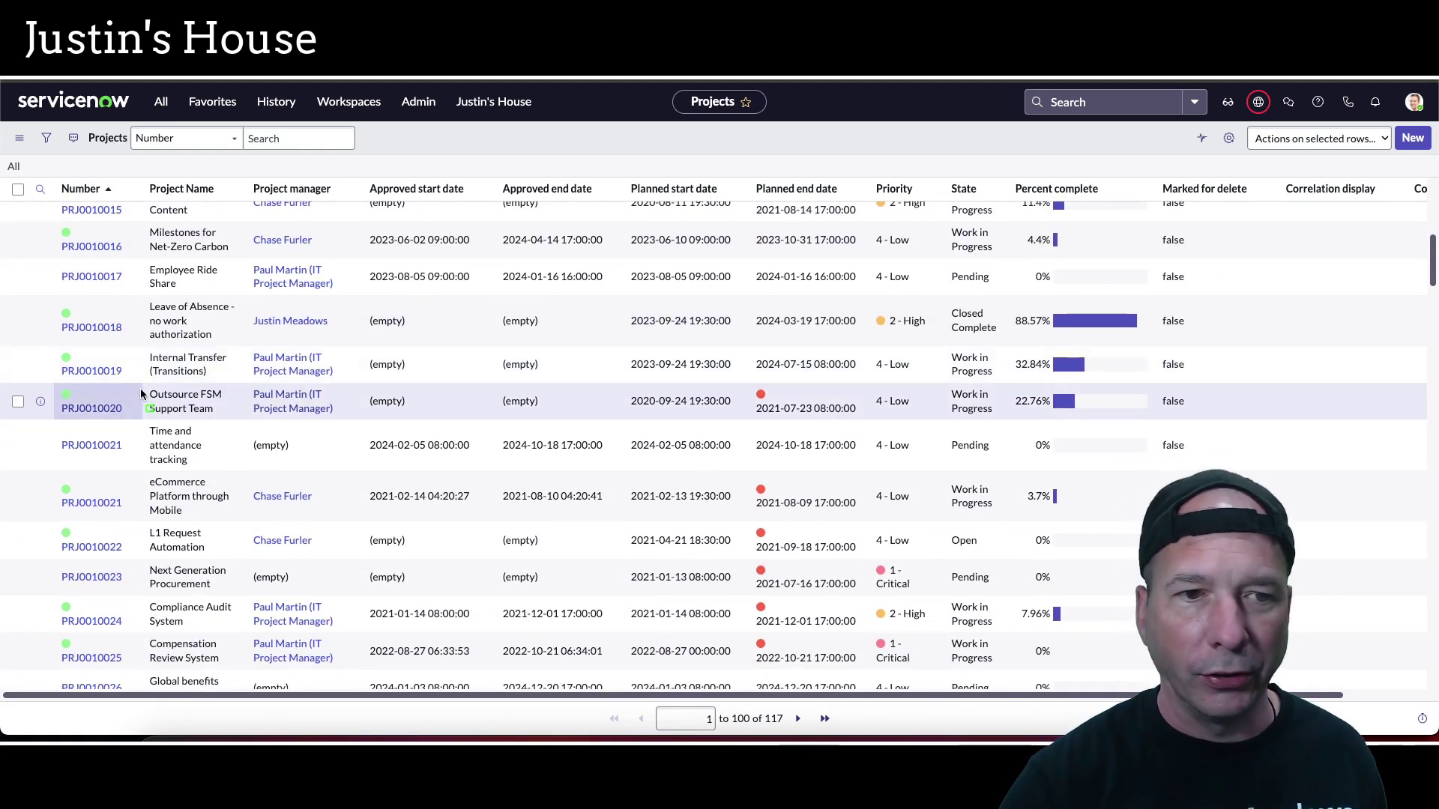
# Confirm PRJ0010018's Correlation display and Correlation ID columns are empty
pyautogui.moveTo(36, 292); pyautogui.dragTo(1422, 351)
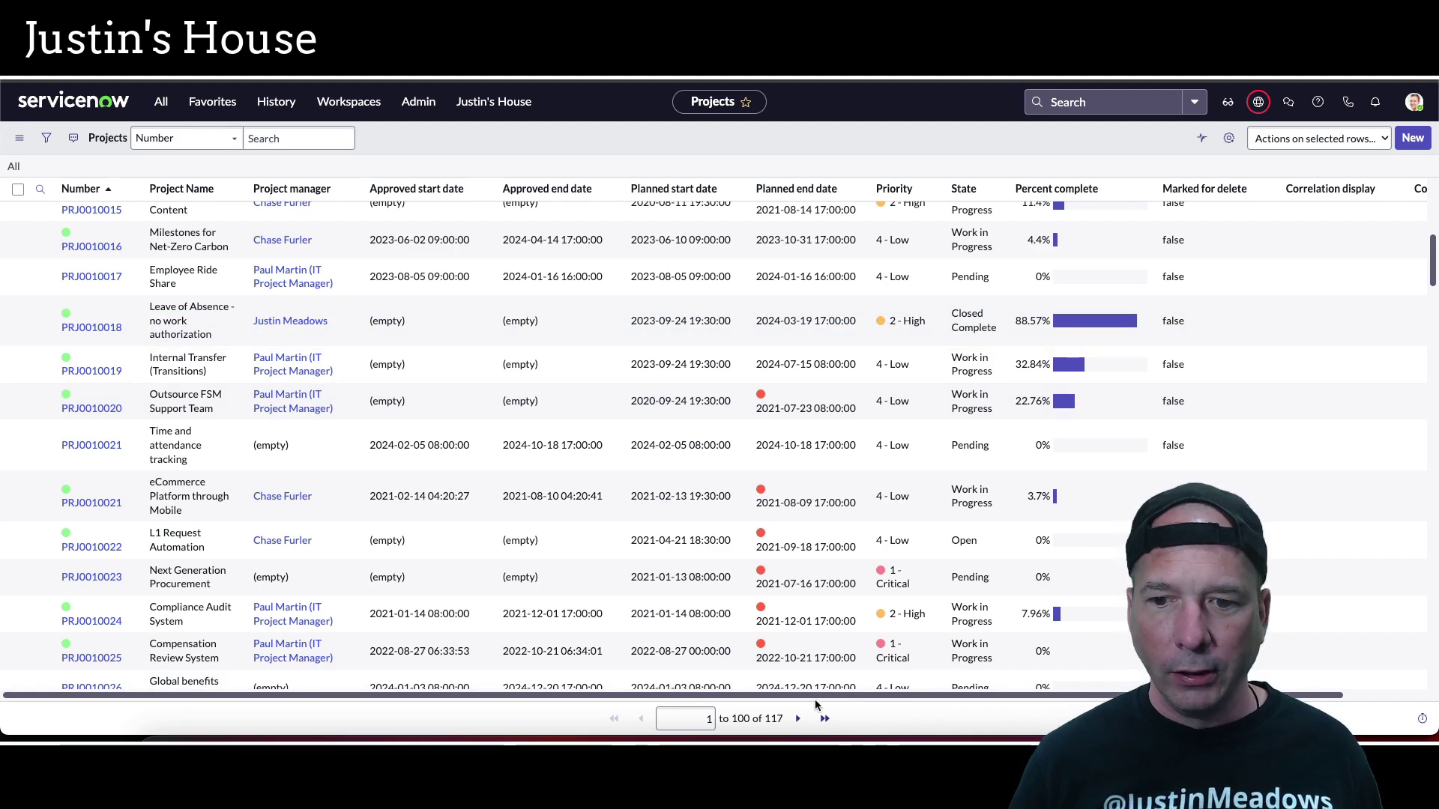
pyautogui.moveTo(809, 696); pyautogui.dragTo(900, 696)
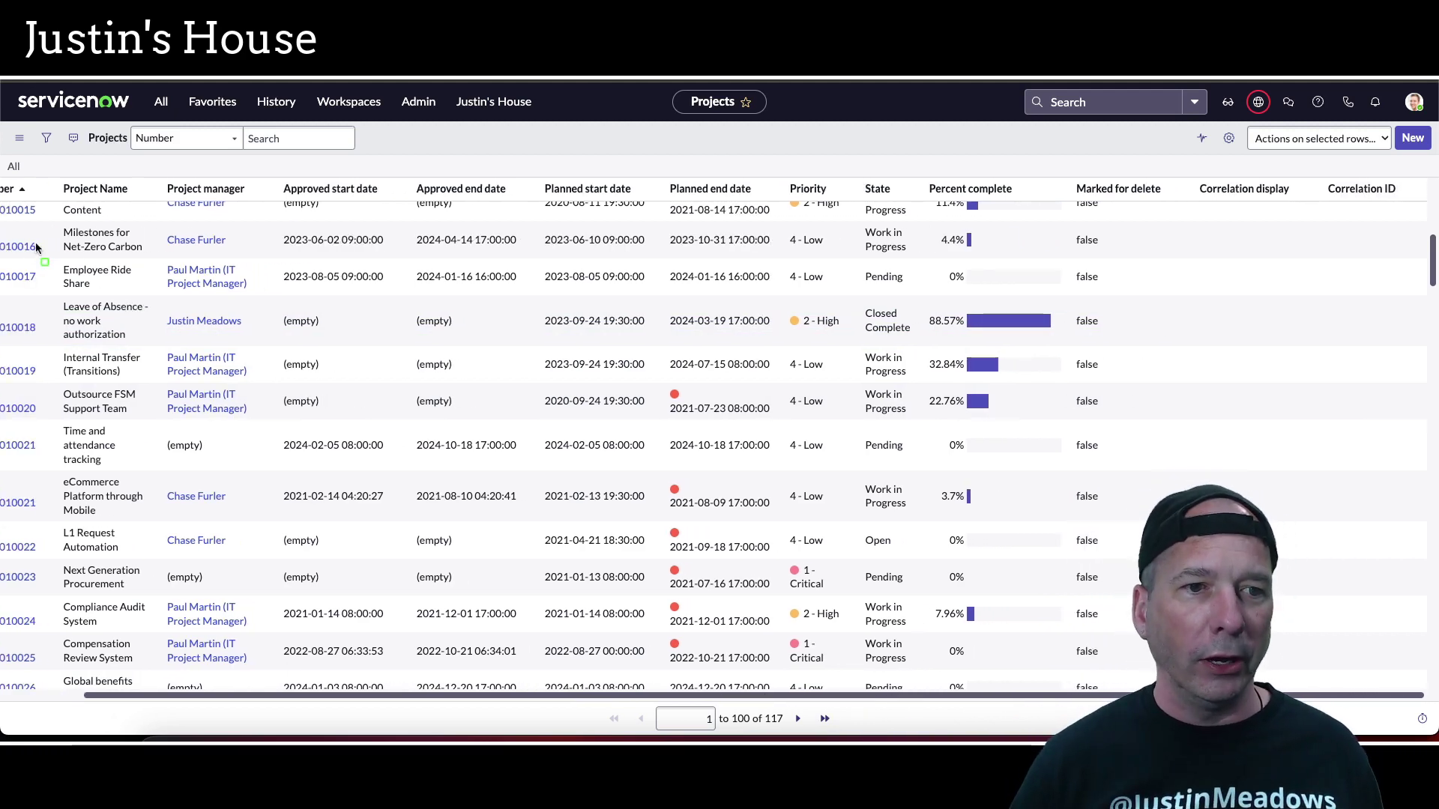
pyautogui.moveTo(9, 303)
pyautogui.mouseDown()
pyautogui.moveTo(258, 344)
pyautogui.moveTo(582, 344)
pyautogui.moveTo(1161, 268)
pyautogui.moveTo(1430, 332)
pyautogui.moveTo(1428, 350)
pyautogui.mouseUp()
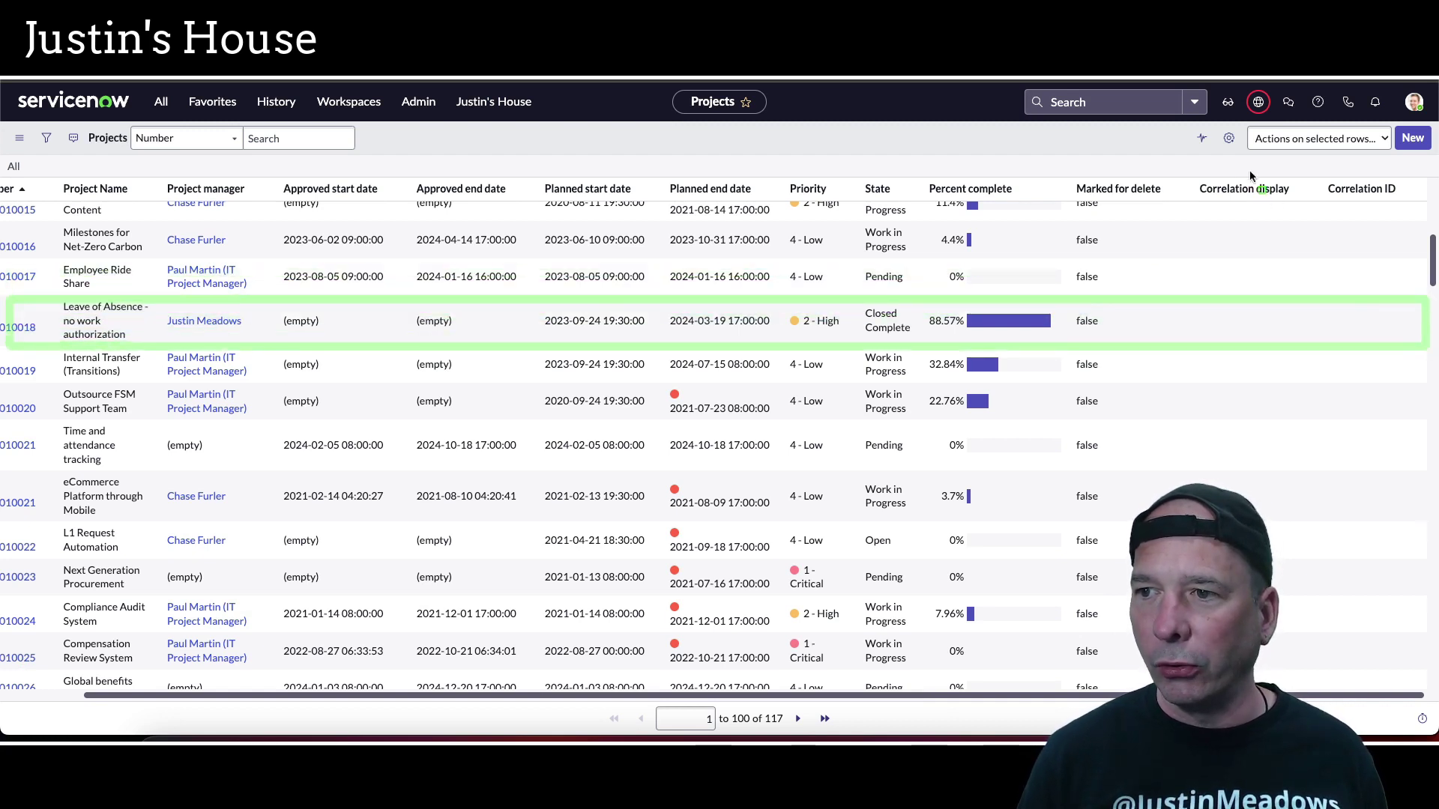
pyautogui.moveTo(1198, 165)
pyautogui.mouseDown()
pyautogui.moveTo(1399, 370)
pyautogui.moveTo(1418, 364)
pyautogui.mouseUp()
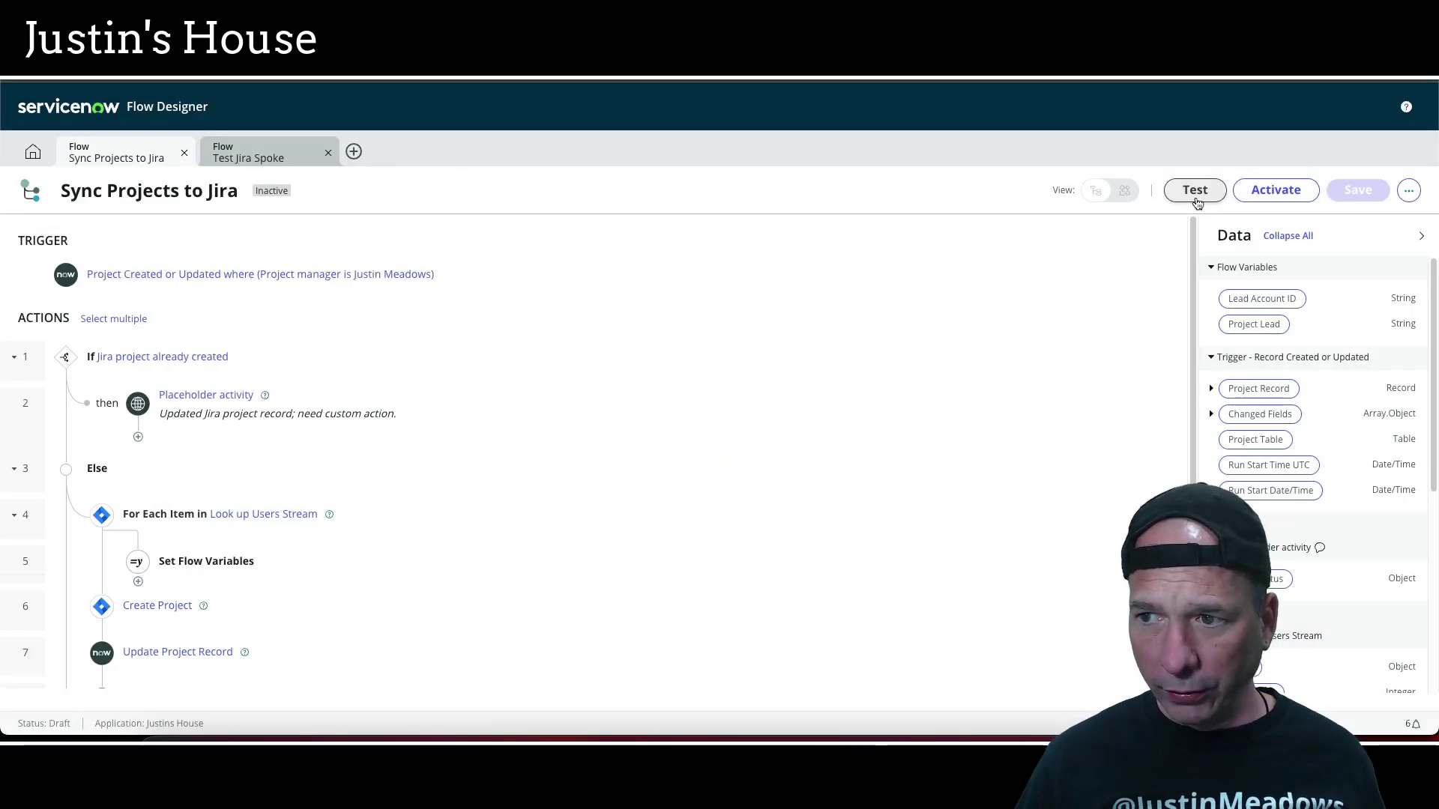
# Run a flow test on the 'Leave of Absence - no work authorization' project record, found by searching 'leave'
pyautogui.click(1181, 192)
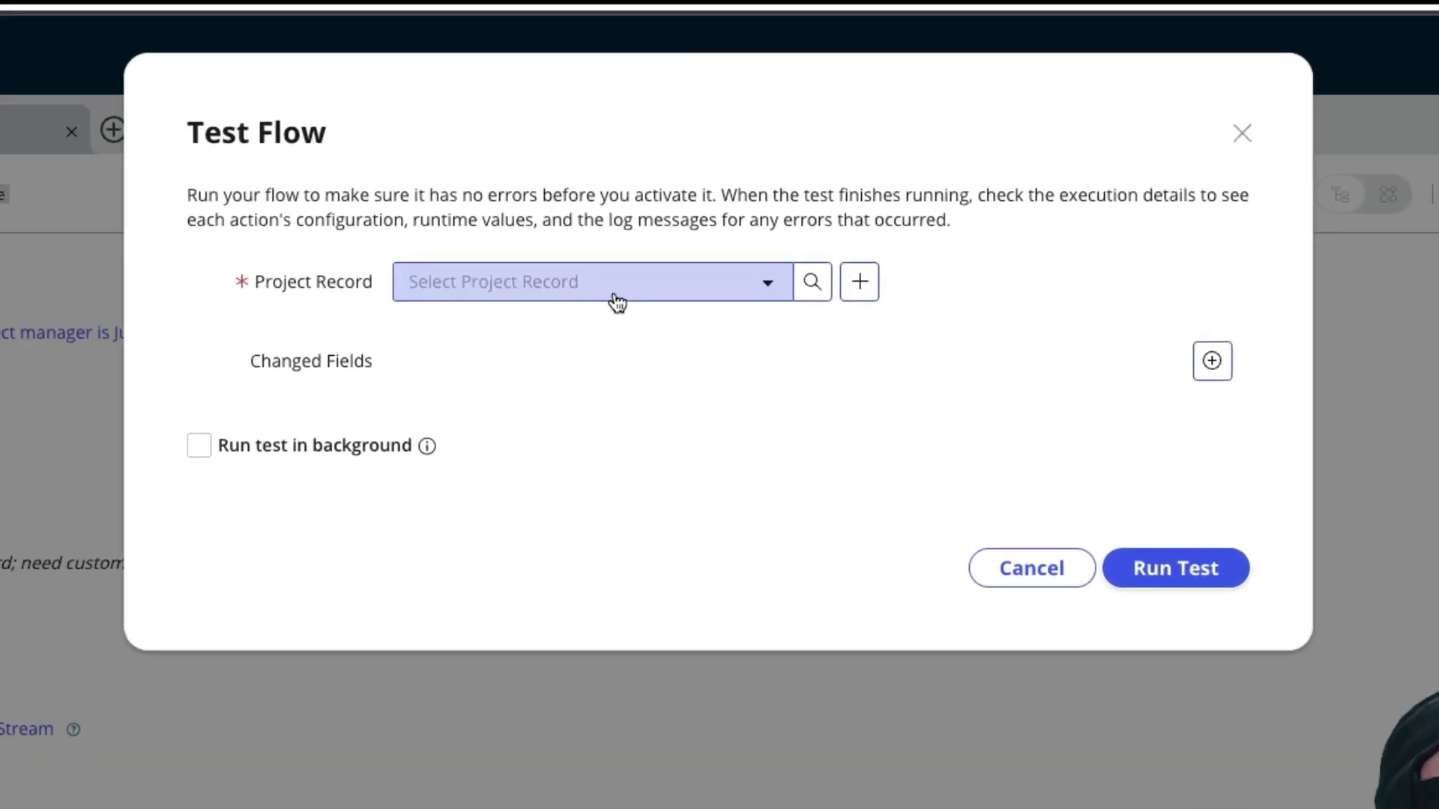
pyautogui.click(649, 247)
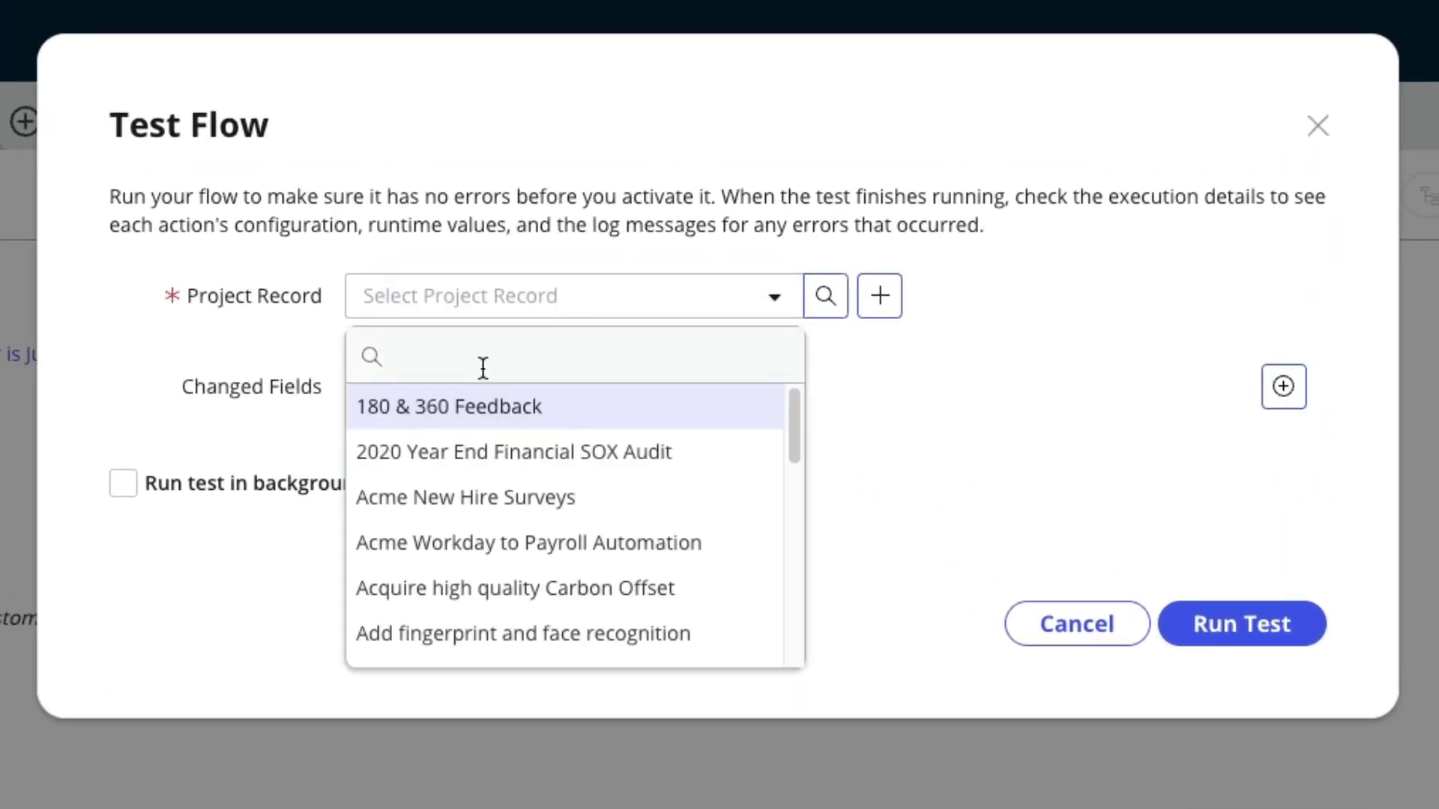
pyautogui.write('l;eave')
pyautogui.press('BackSpace')
pyautogui.press('BackSpace')
pyautogui.press('BackSpace')
pyautogui.press('BackSpace')
pyautogui.press('BackSpace')
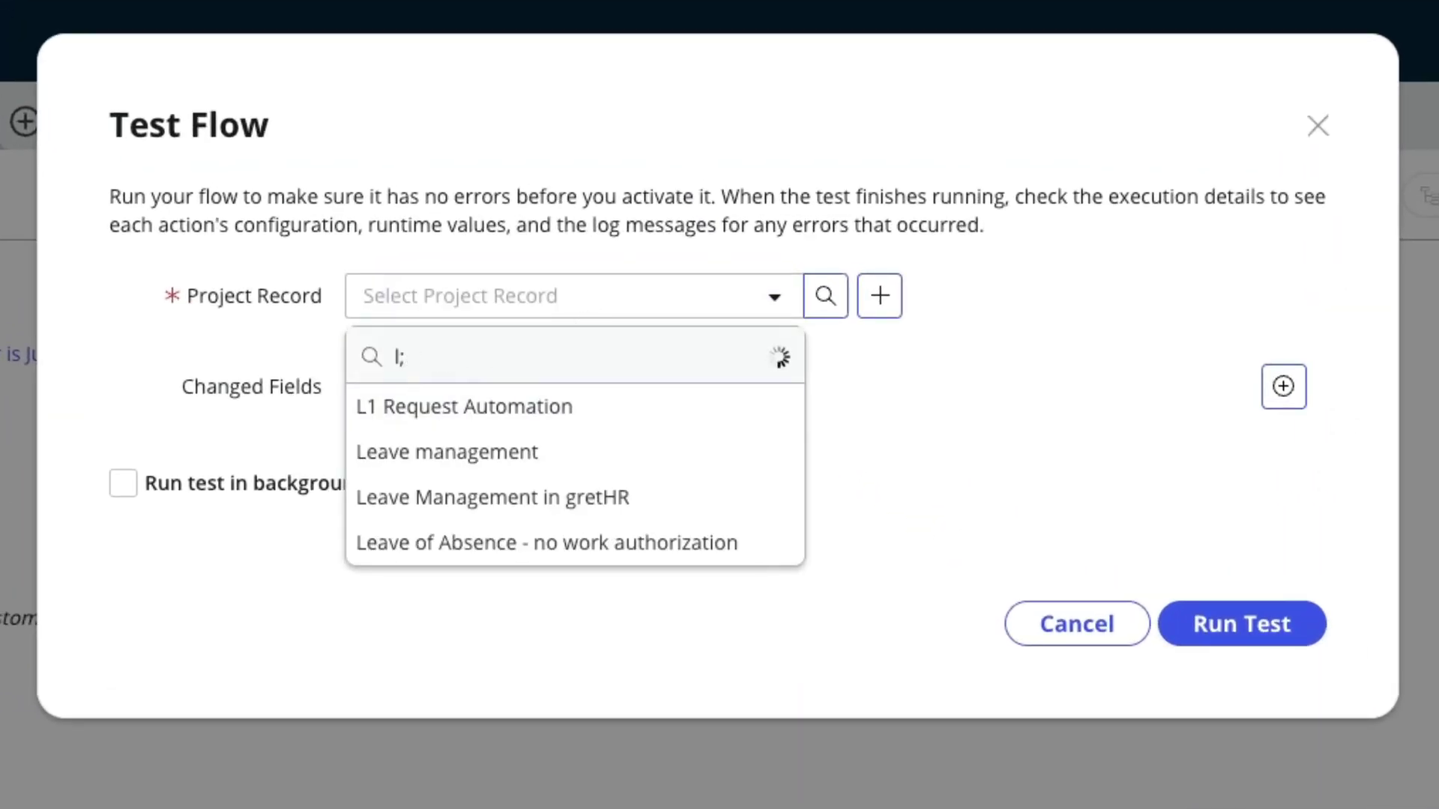
pyautogui.write('eave')
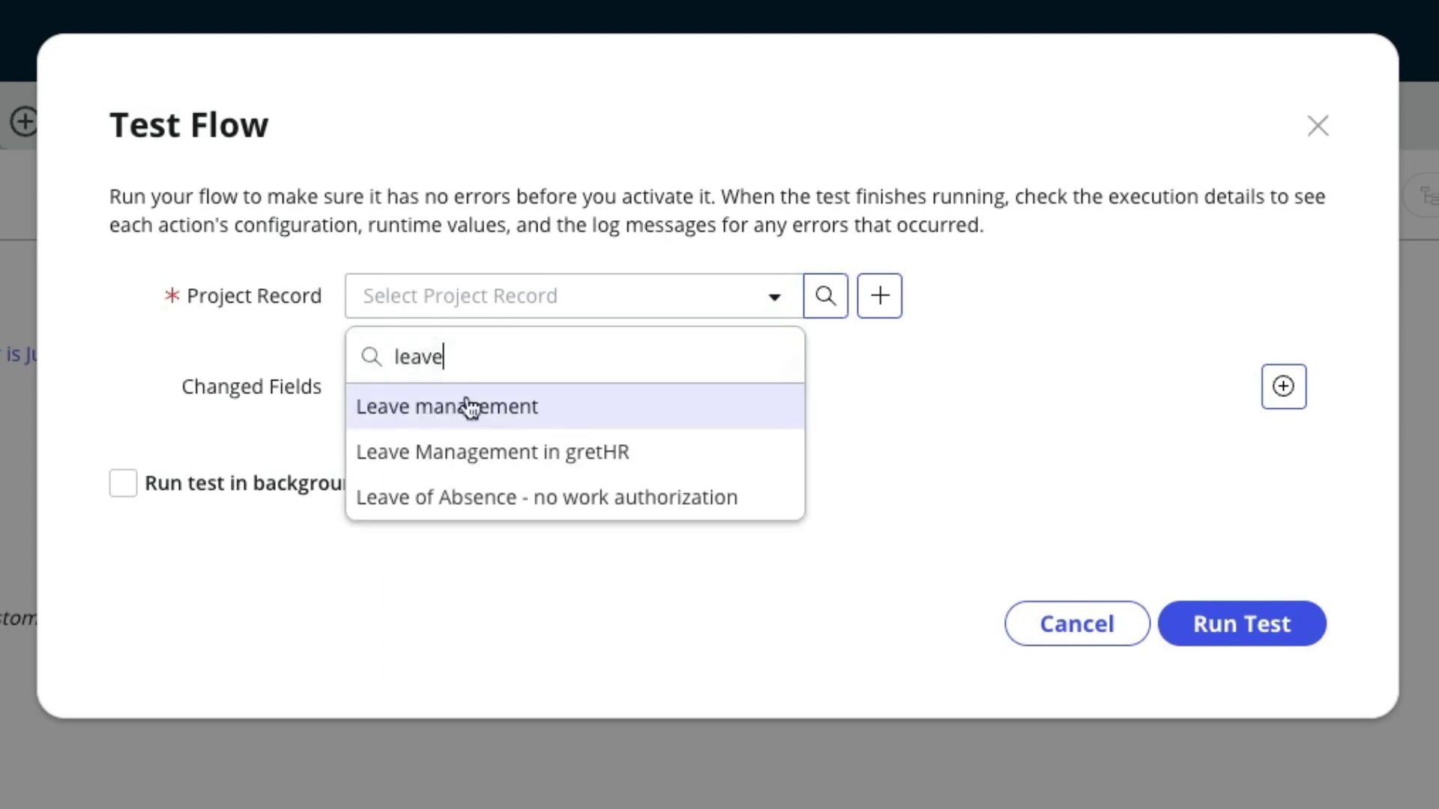
pyautogui.click(459, 498)
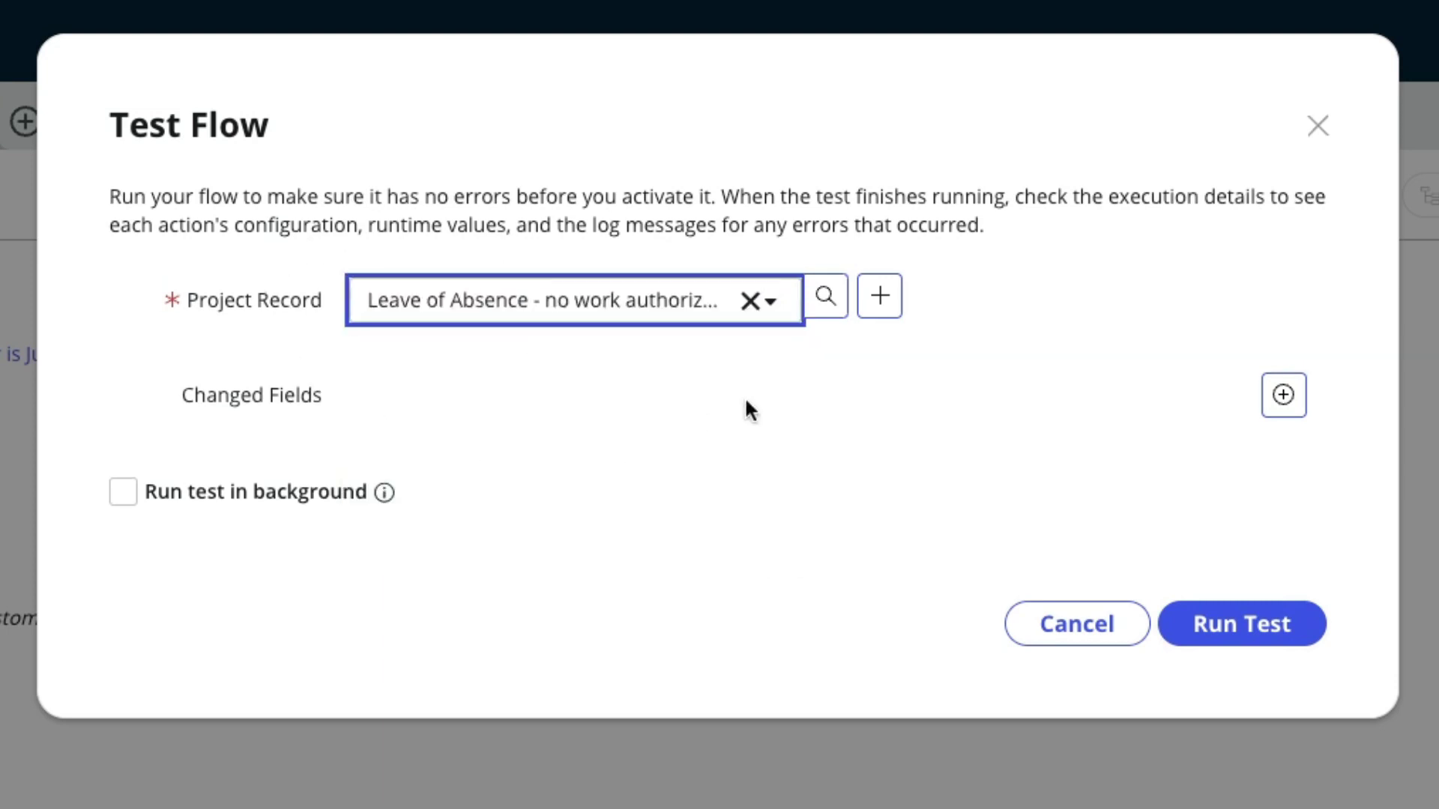
pyautogui.click(1256, 633)
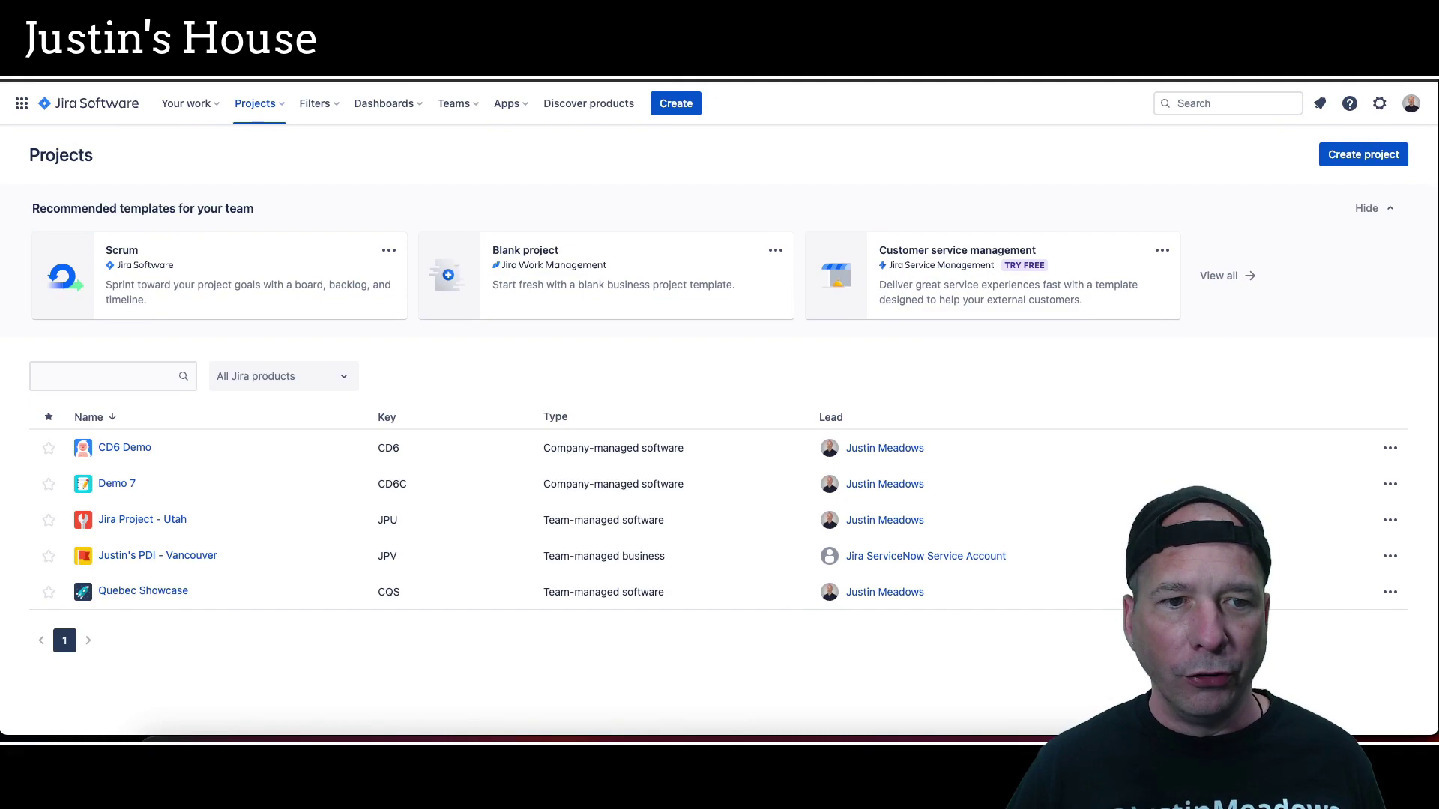
# Reload Jira's Projects list and open the new Leave of Absence project, key PRJ0010018
pyautogui.press('super+r')
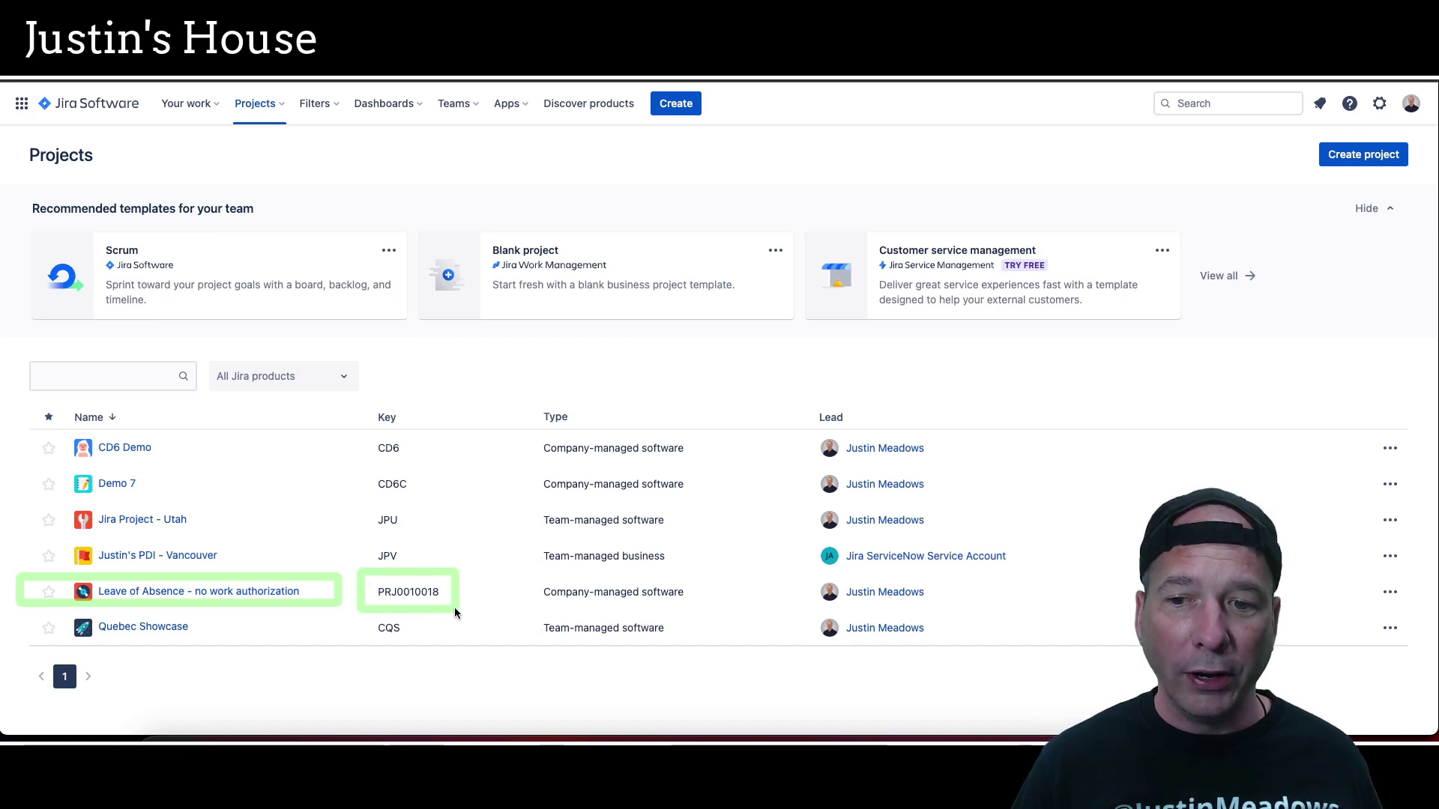
pyautogui.moveTo(800, 581); pyautogui.dragTo(937, 592)
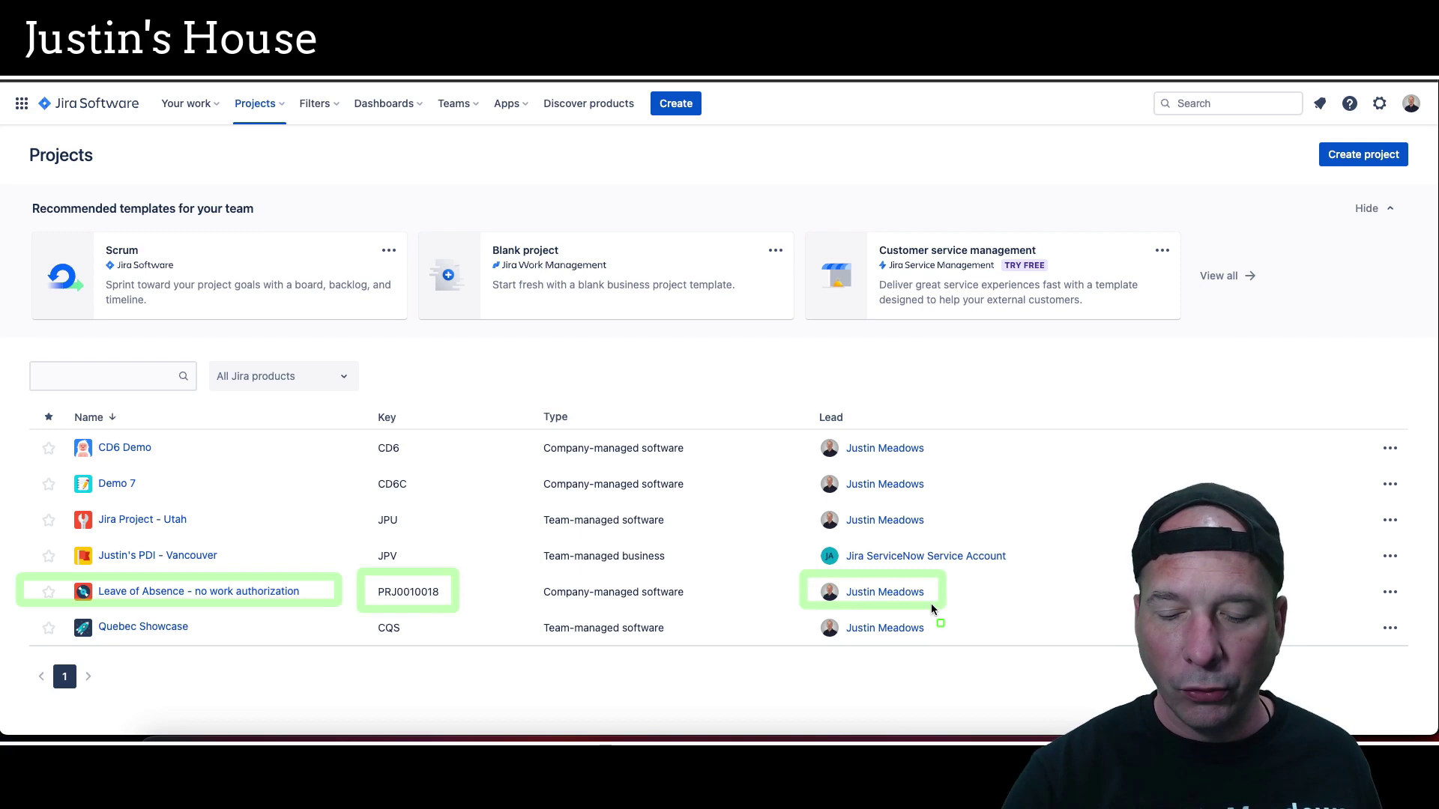
pyautogui.click(179, 593)
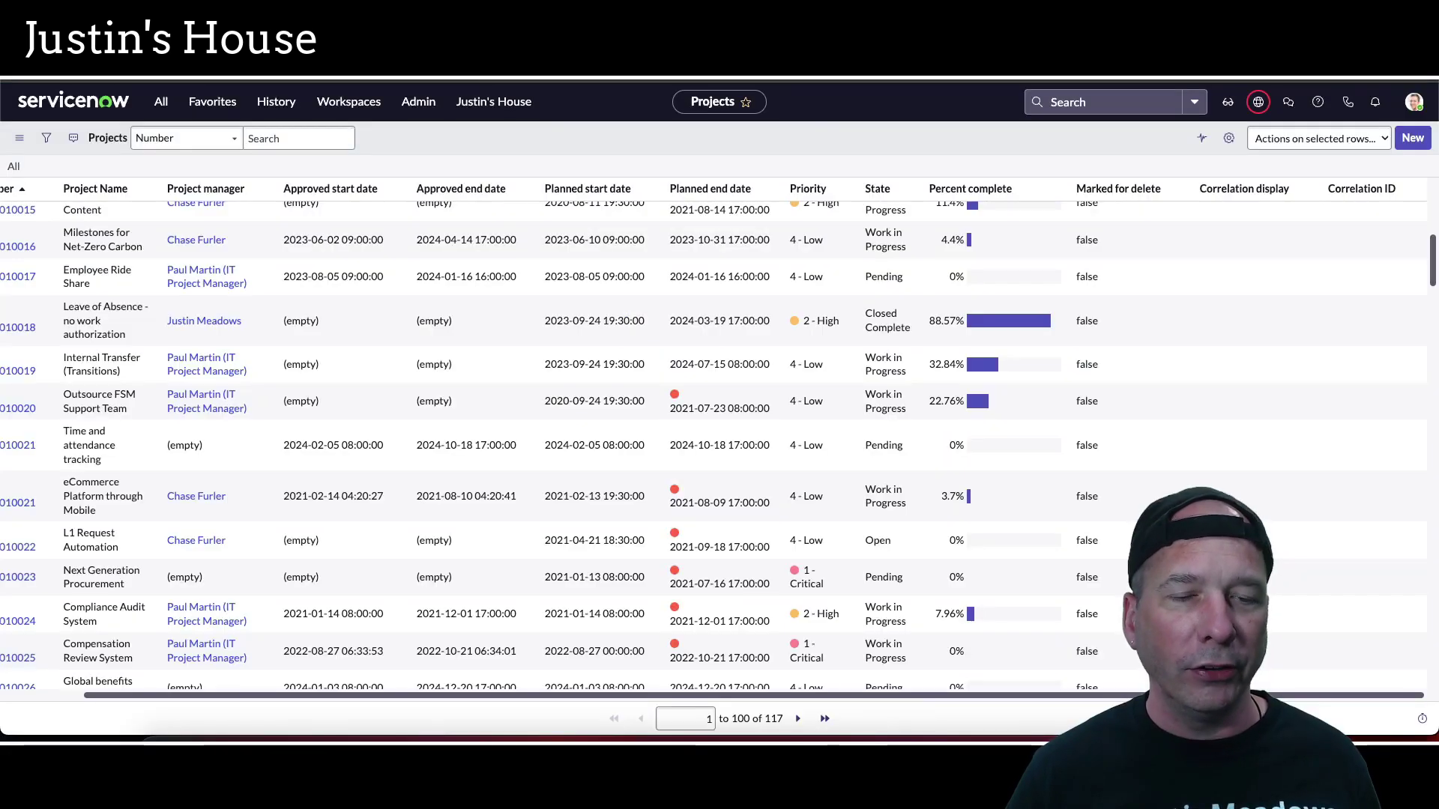
# Refresh the Projects list, check PRJ0010018's Correlation ID 10006 and MyJiraIntegration display, then open the record
pyautogui.rightClick(754, 135)
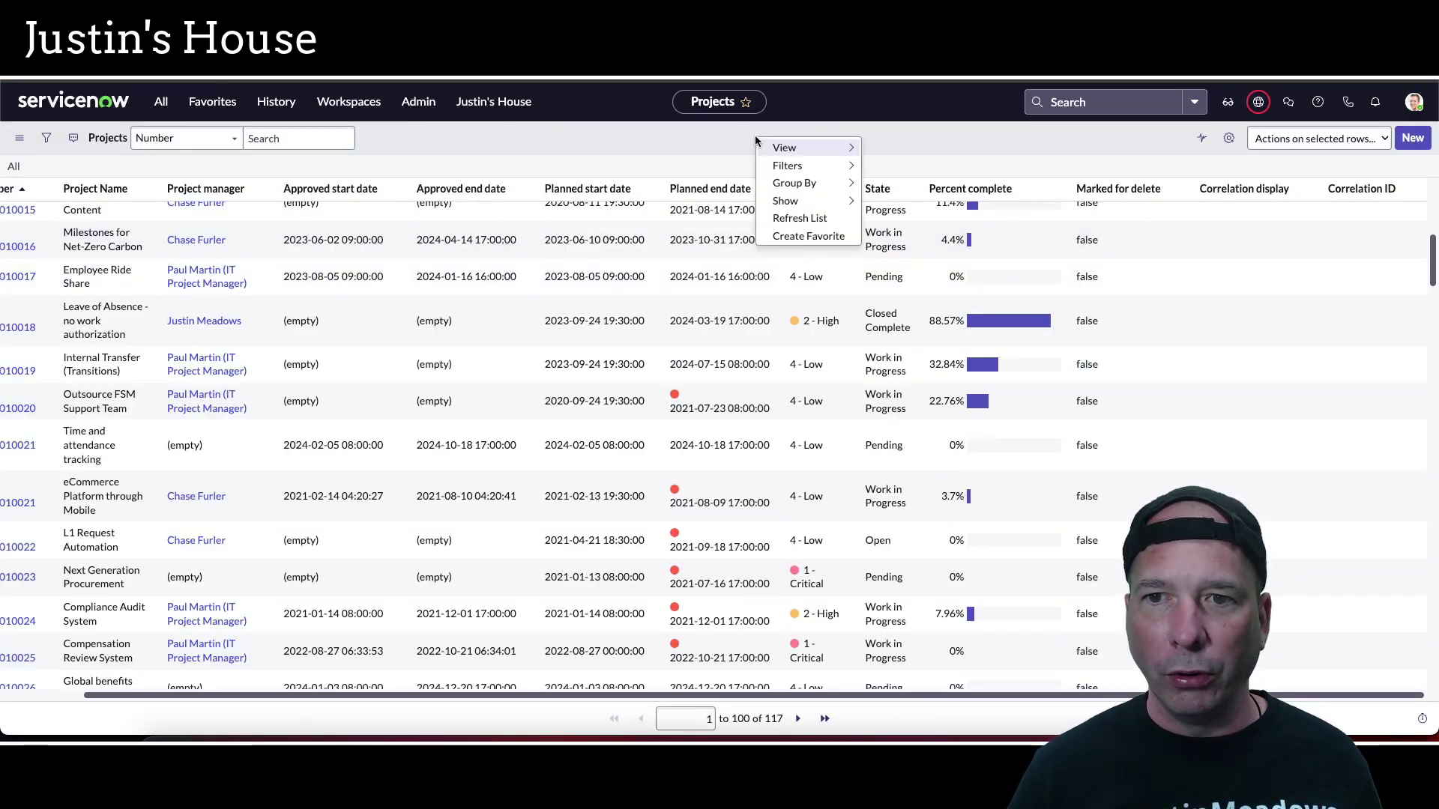
pyautogui.click(796, 219)
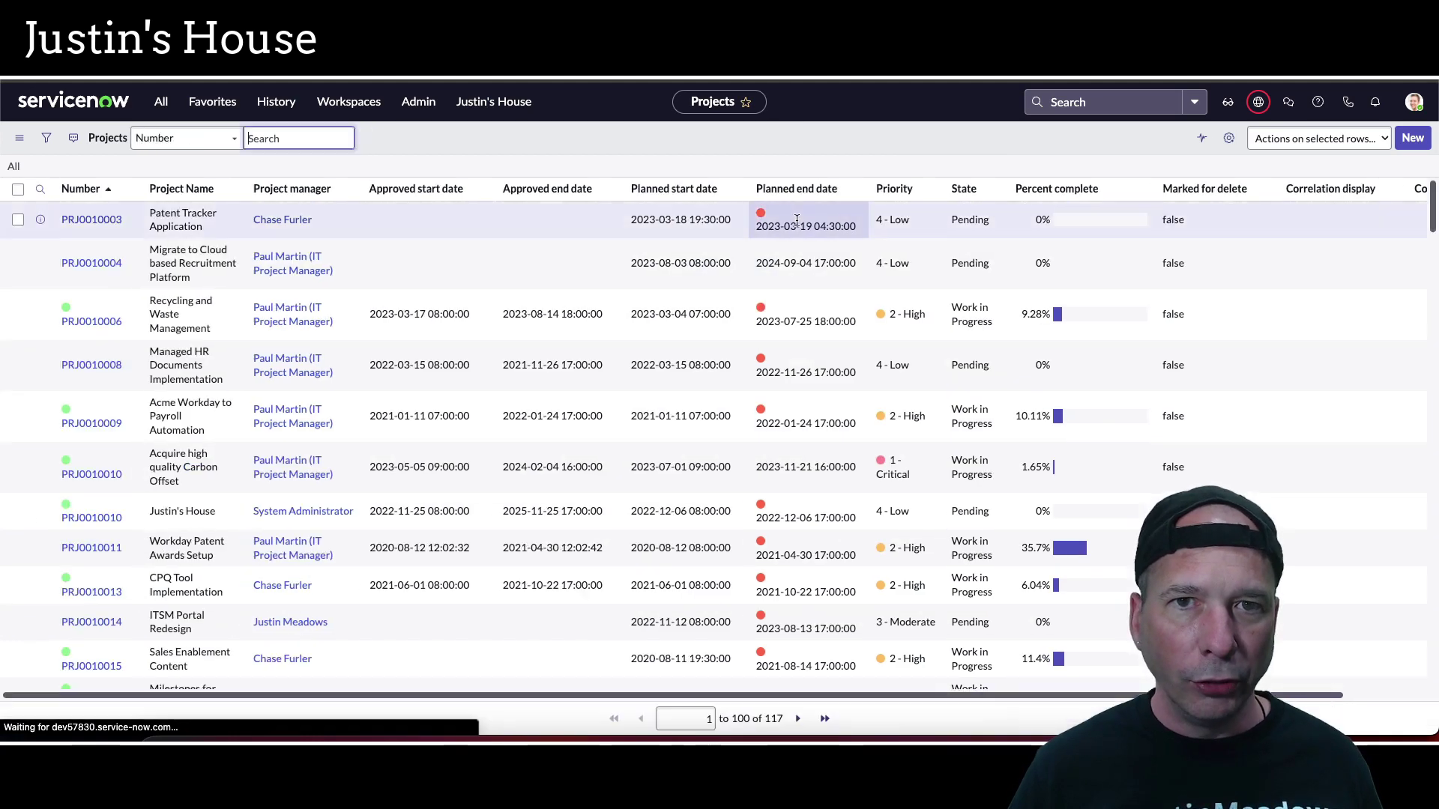
pyautogui.scroll(-3, 823, 384)
pyautogui.scroll(-3, 825, 382)
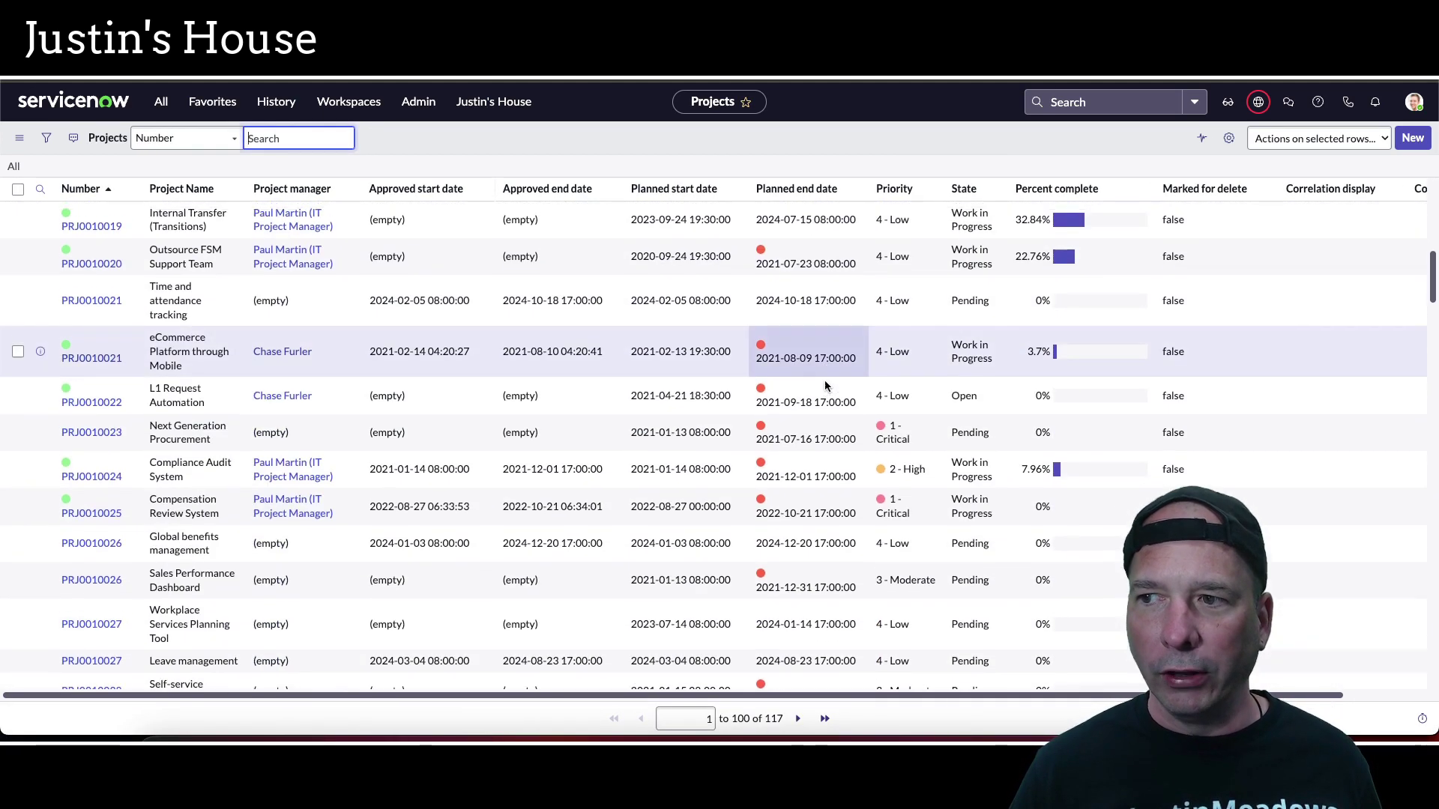
pyautogui.scroll(1, 824, 380)
pyautogui.moveTo(611, 697); pyautogui.dragTo(700, 697)
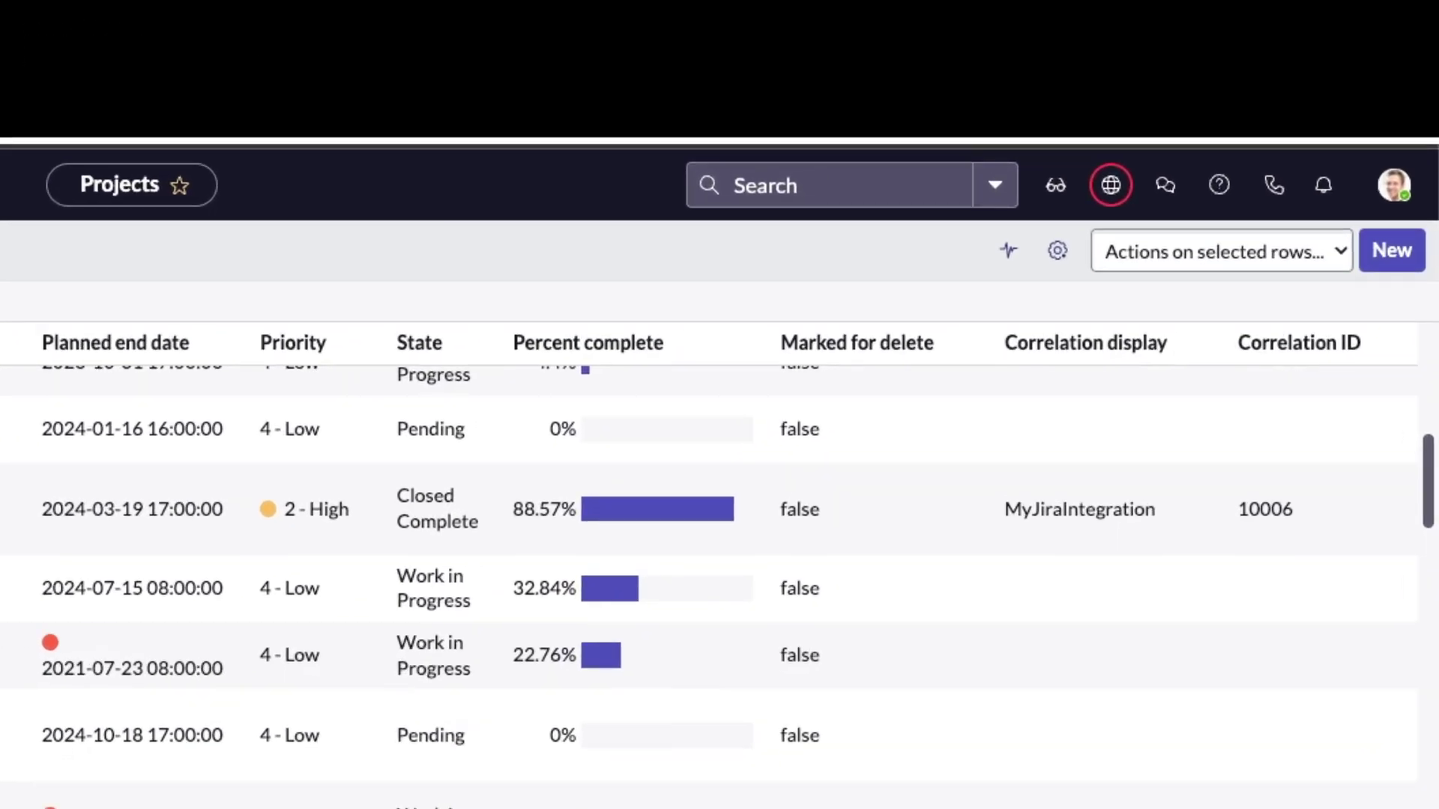
pyautogui.moveTo(969, 434); pyautogui.dragTo(1388, 570)
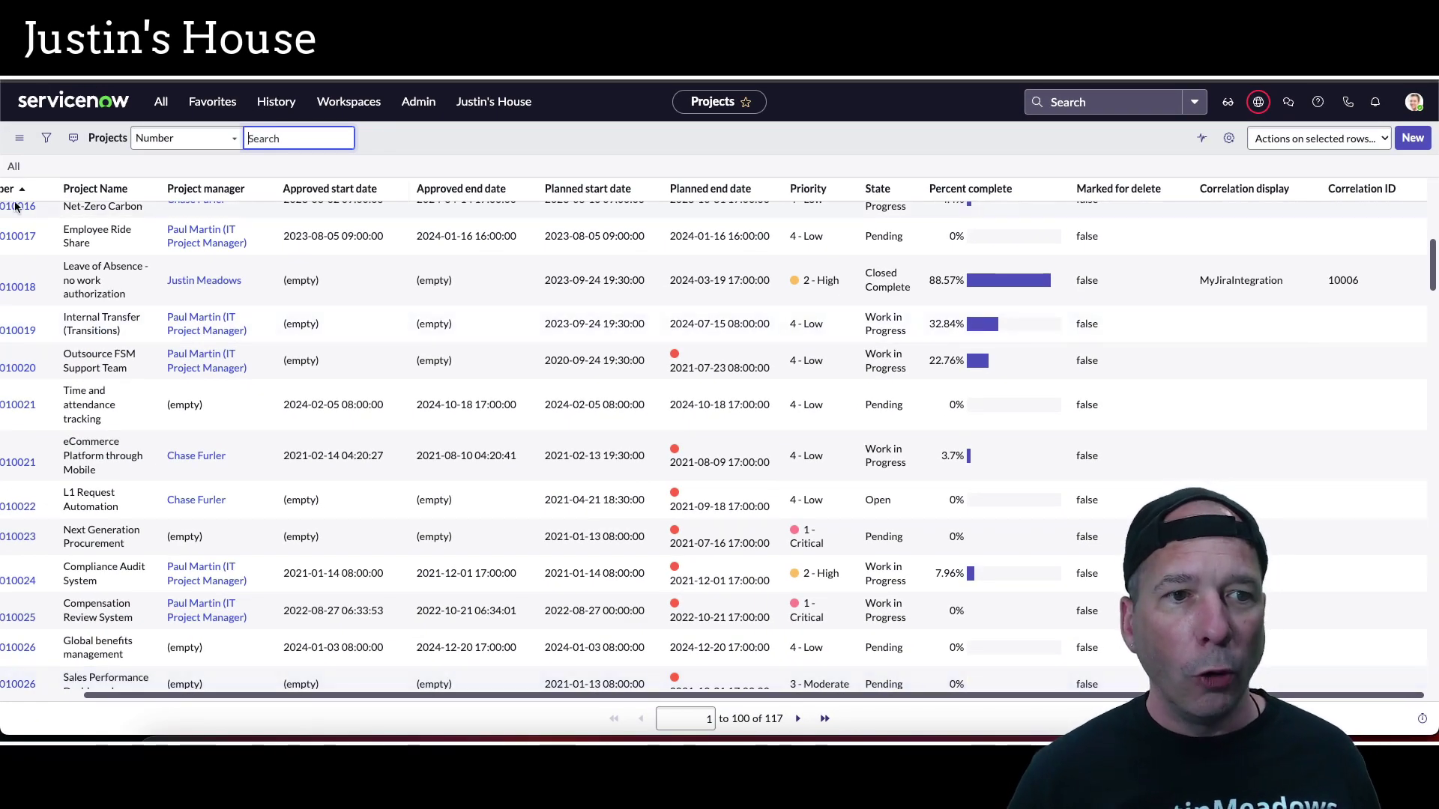
pyautogui.click(19, 287)
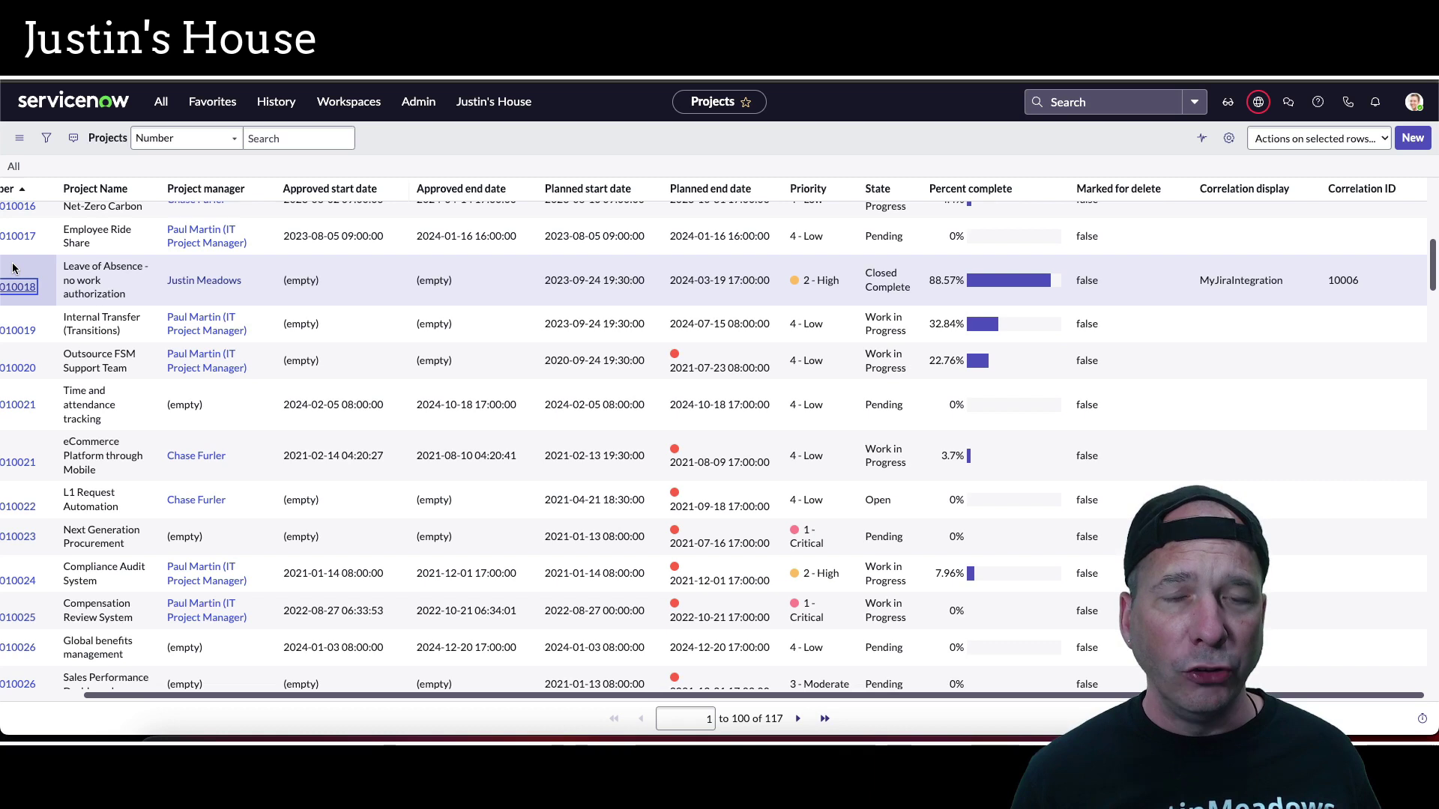
pyautogui.scroll(-3, 138, 394)
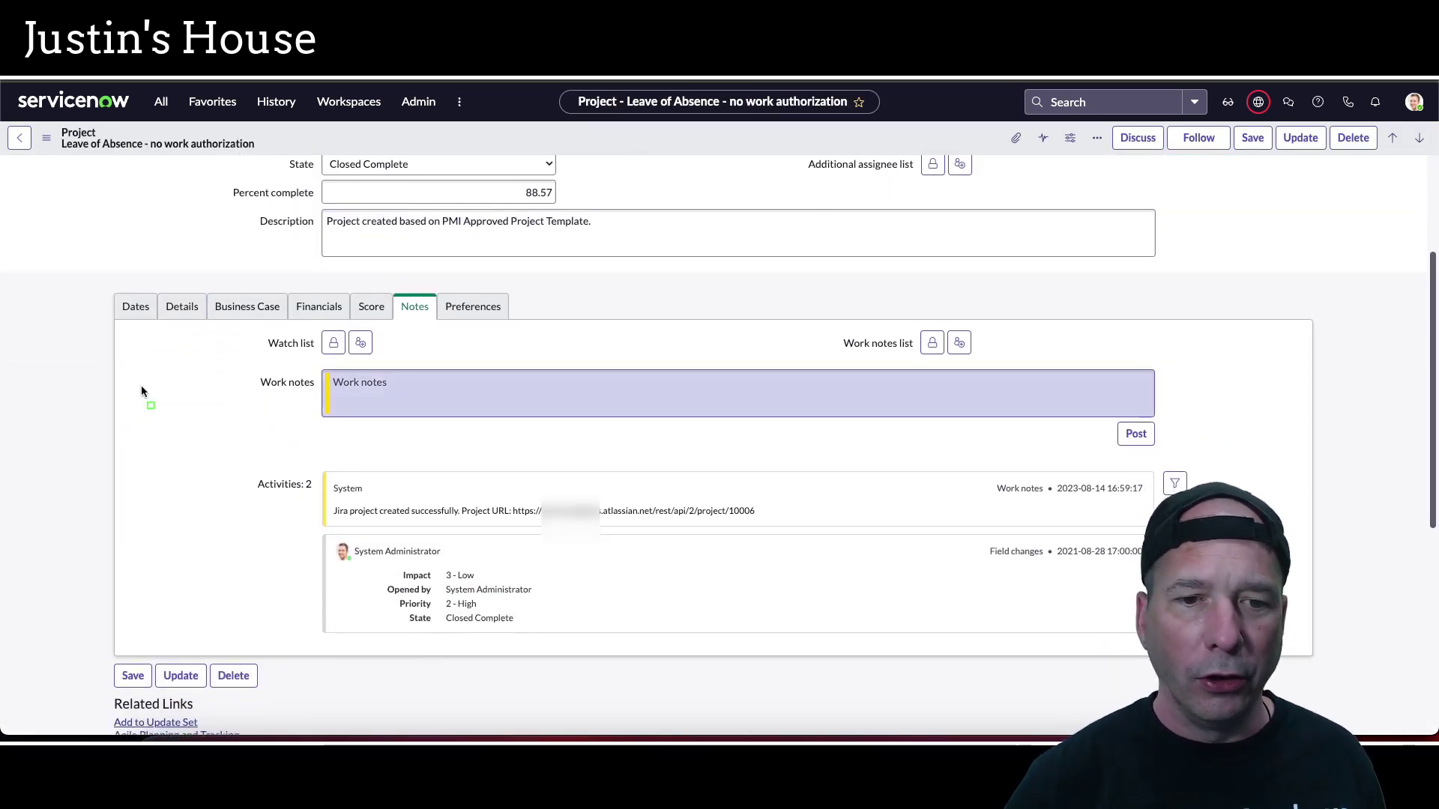
# Review the work note confirming the Jira project URL ending 10006, then close the finished test dialog
pyautogui.moveTo(237, 466); pyautogui.dragTo(604, 533)
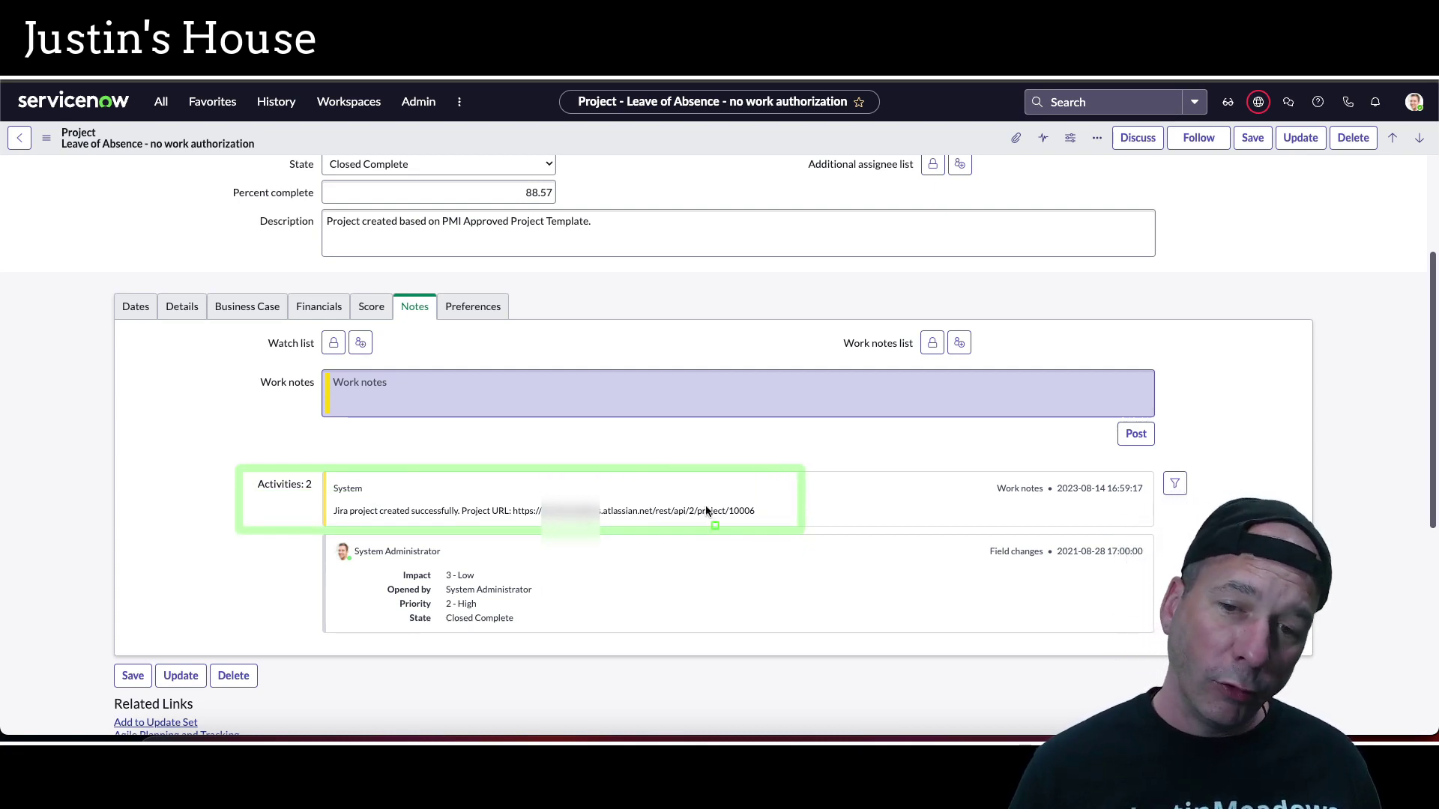
pyautogui.moveTo(717, 497); pyautogui.dragTo(766, 523)
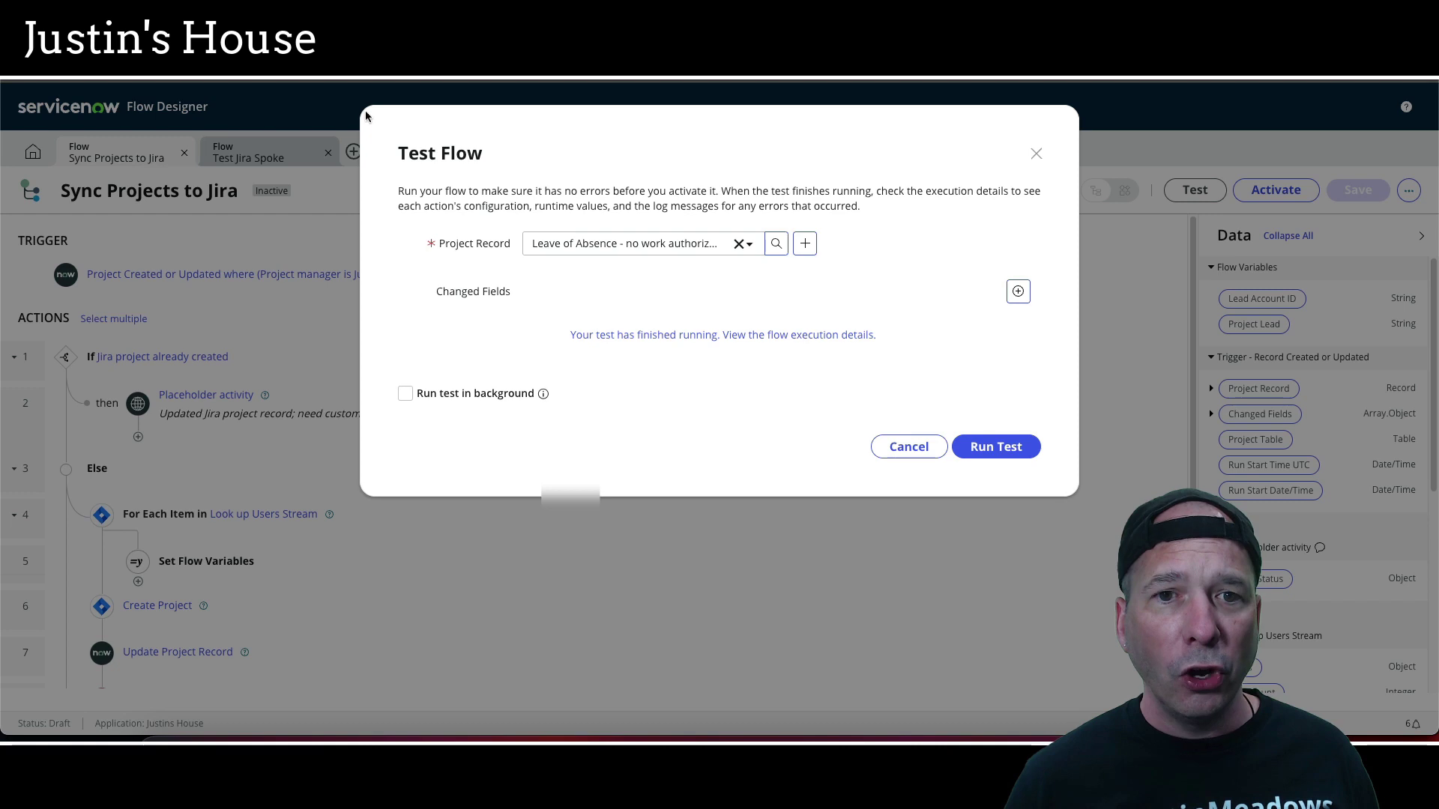
pyautogui.click(909, 447)
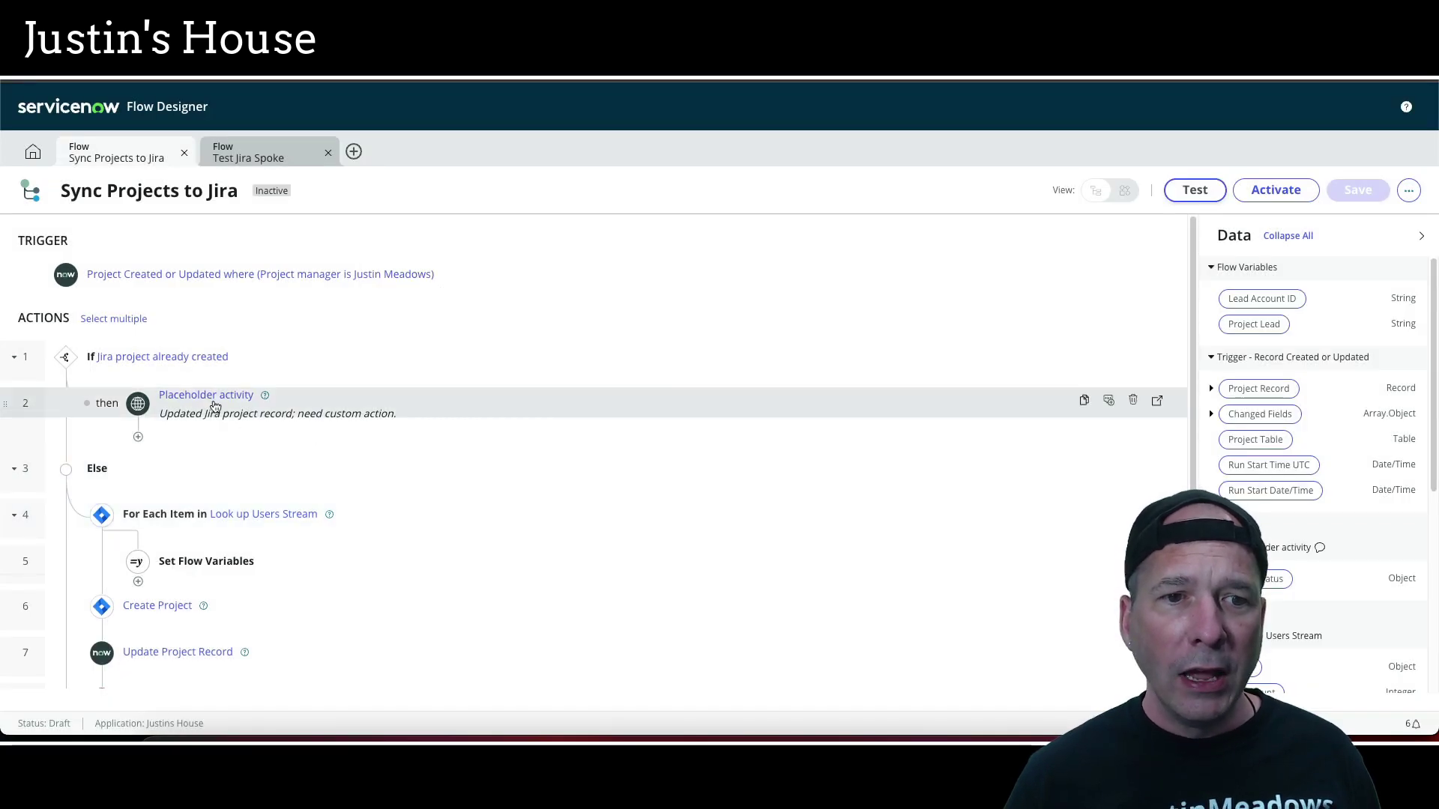